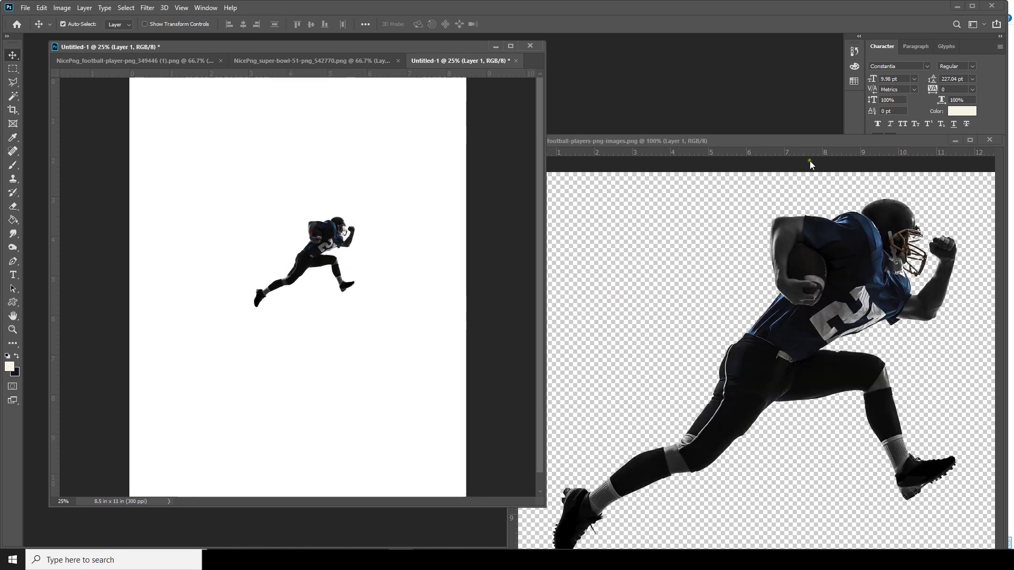
- Float the Untitled-1 document in its own window and copy the gold-helmet player cutout into it
left_click(816, 209)
left_click_drag(443, 59, 612, 64)
left_click_drag(296, 264, 770, 241)
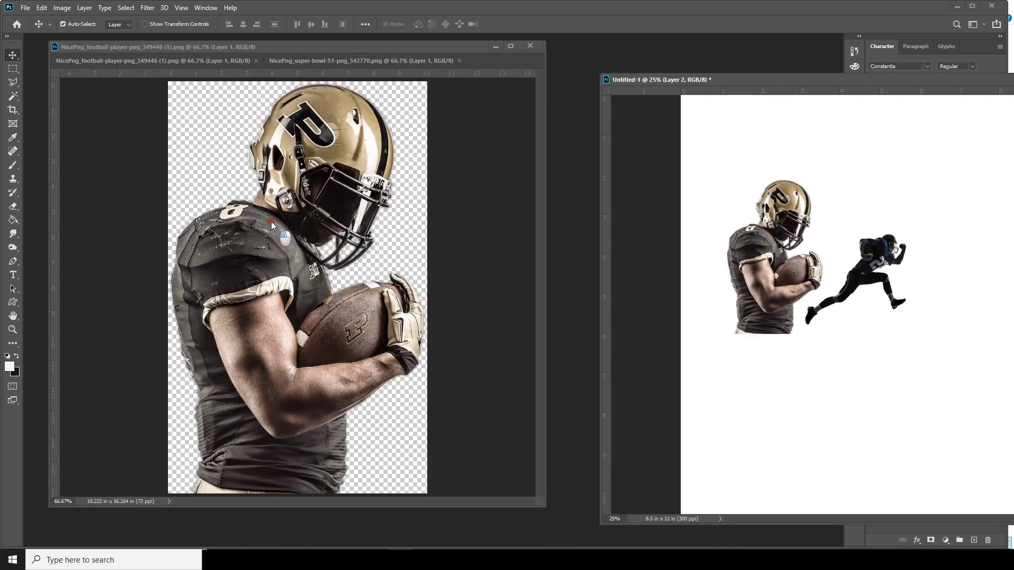
- Copy the green-jersey player from the super-bowl image into Untitled-1, minimize the source window and dock Untitled-1 back in the workspace
left_click(292, 61)
left_click_drag(319, 182, 781, 262)
left_click(494, 48)
left_click_drag(692, 79, 195, 44)
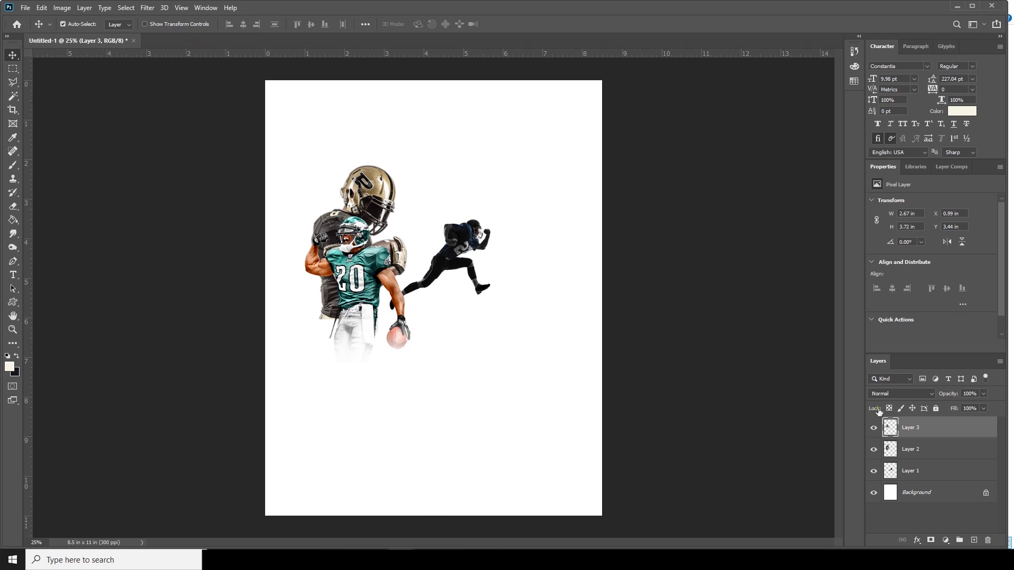
- Hide Layer 3 and Layer 2, and select the running player on Layer 1
left_click(873, 427)
left_click(873, 450)
left_click(874, 472)
left_click(873, 471)
left_click(914, 472)
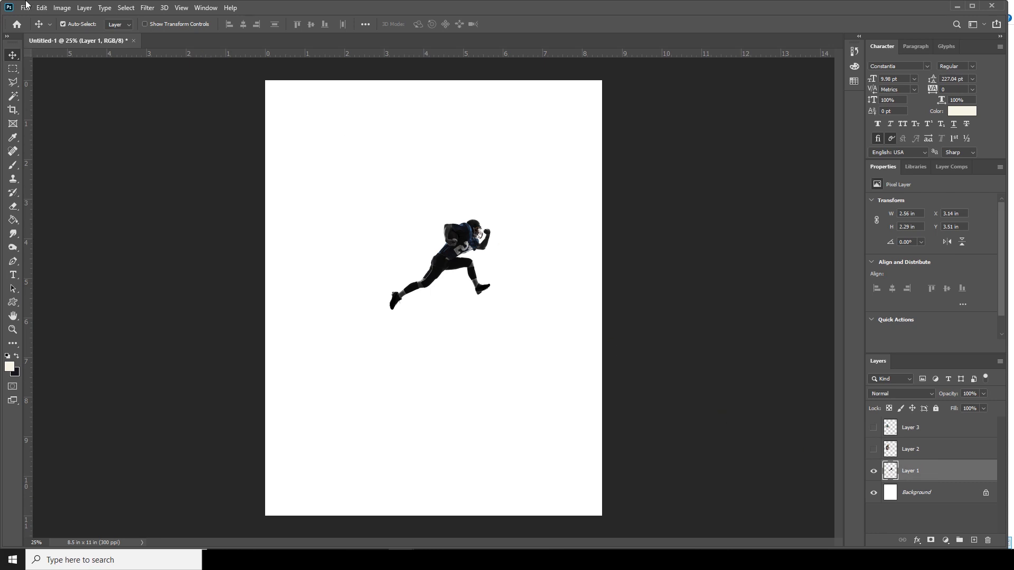
- Scale the running player up to about 5.3 by 5.85 in and place it in the lower half of the page
left_click(46, 9)
left_click(66, 238)
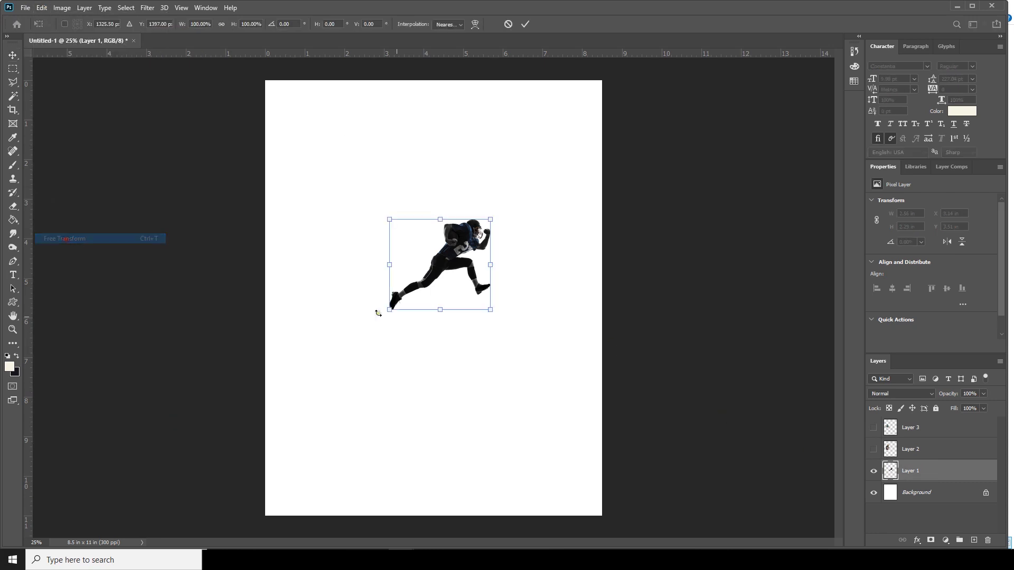
left_click_drag(492, 316, 468, 426)
key("Return")
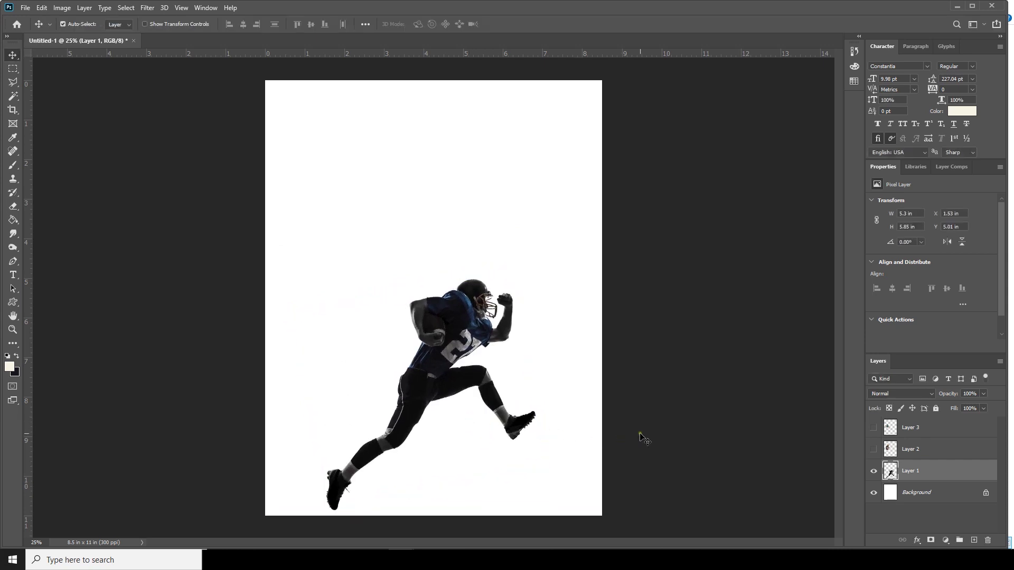
- Show Layer 2 beneath Layer 1 and scale the gold-helmet player to about 2.16 by 3.44 in, behind the running player's shoulders
left_click(873, 449)
left_click_drag(888, 450, 900, 478)
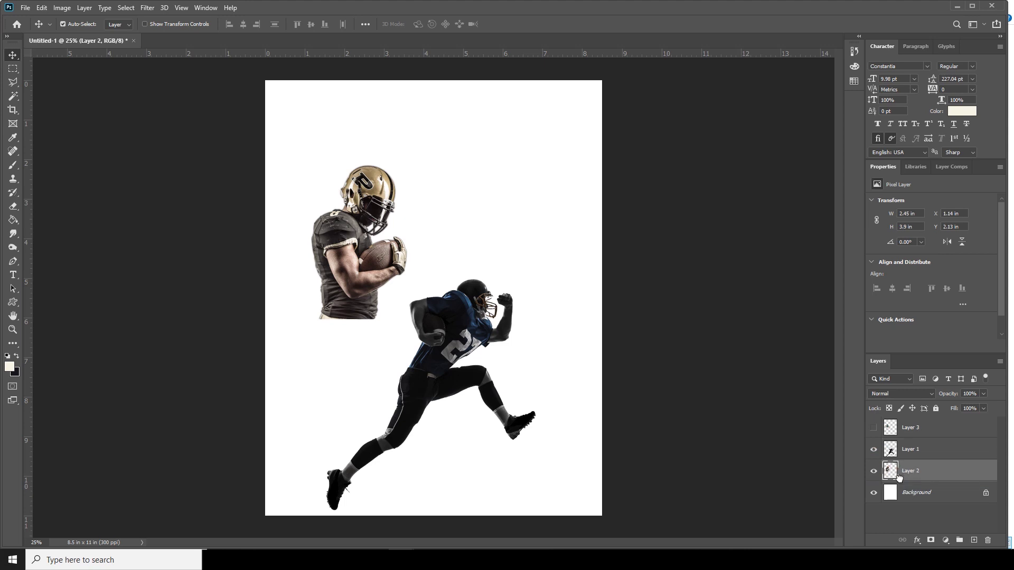
left_click(41, 8)
left_click(84, 240)
left_click_drag(366, 252, 448, 275)
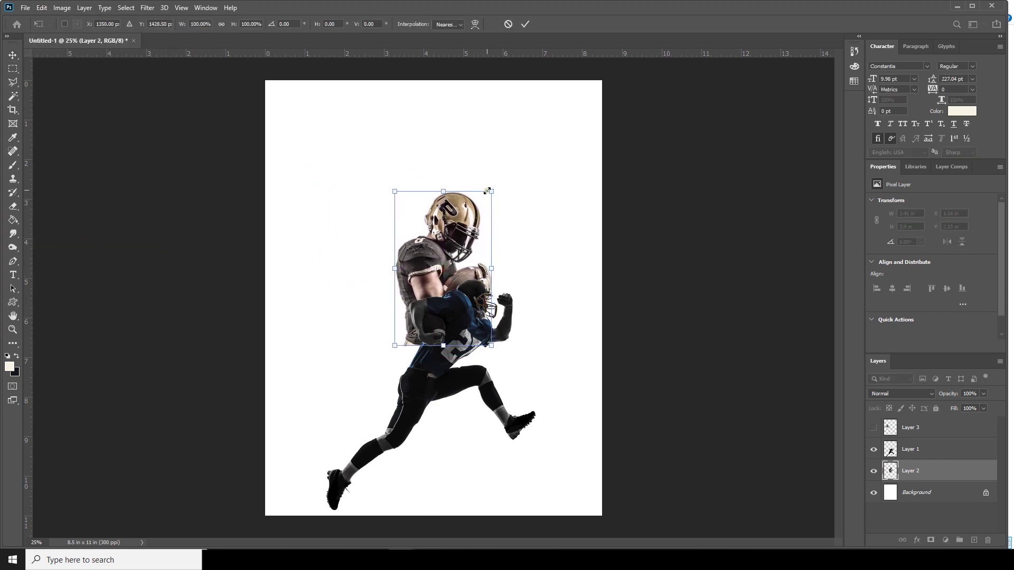
left_click_drag(486, 194, 491, 200)
mouse_move(467, 237)
left_mouse_down()
mouse_move(454, 269)
mouse_move(463, 254)
left_mouse_up()
key("Return")
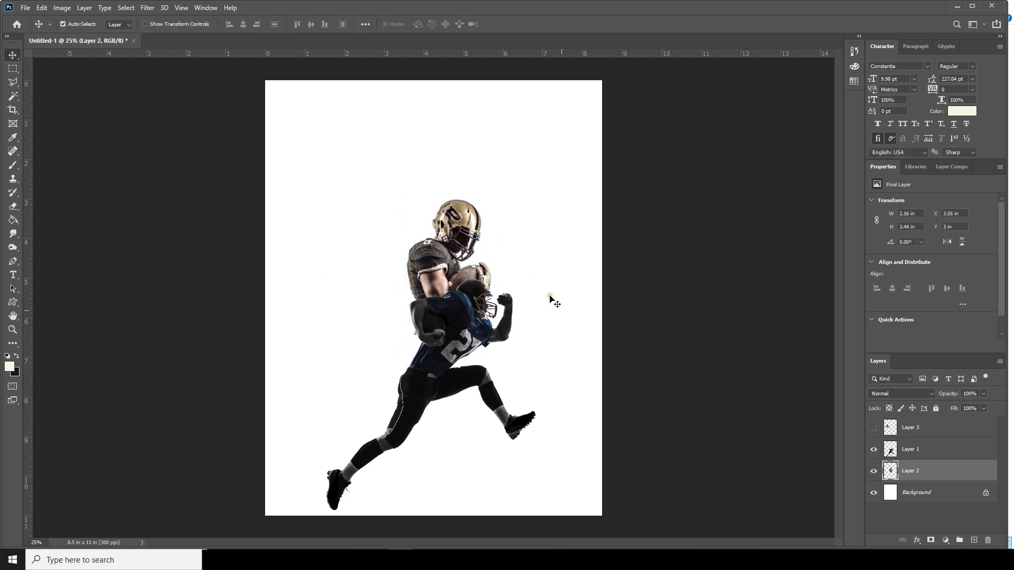
left_click_drag(450, 233, 443, 232)
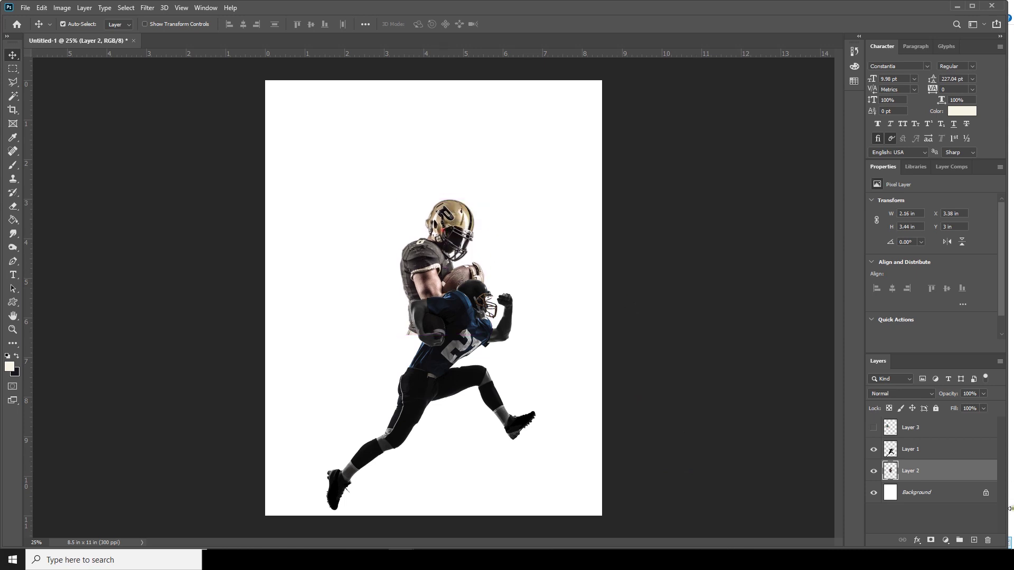
- Show Layer 3 with the green-jersey player and move it between Layer 1 and Layer 2
left_click(874, 428)
left_click(891, 431)
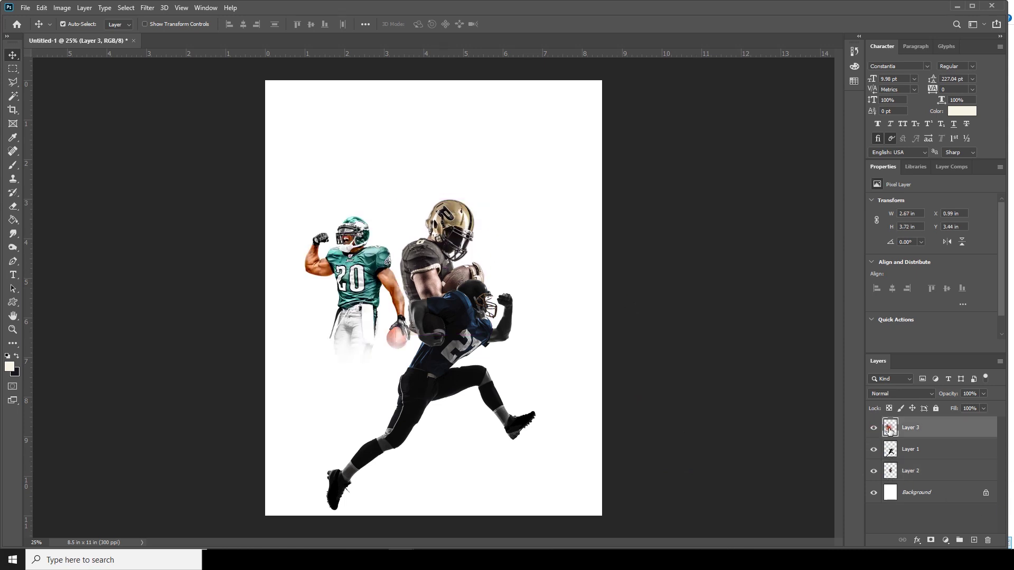
left_click_drag(891, 431, 898, 463)
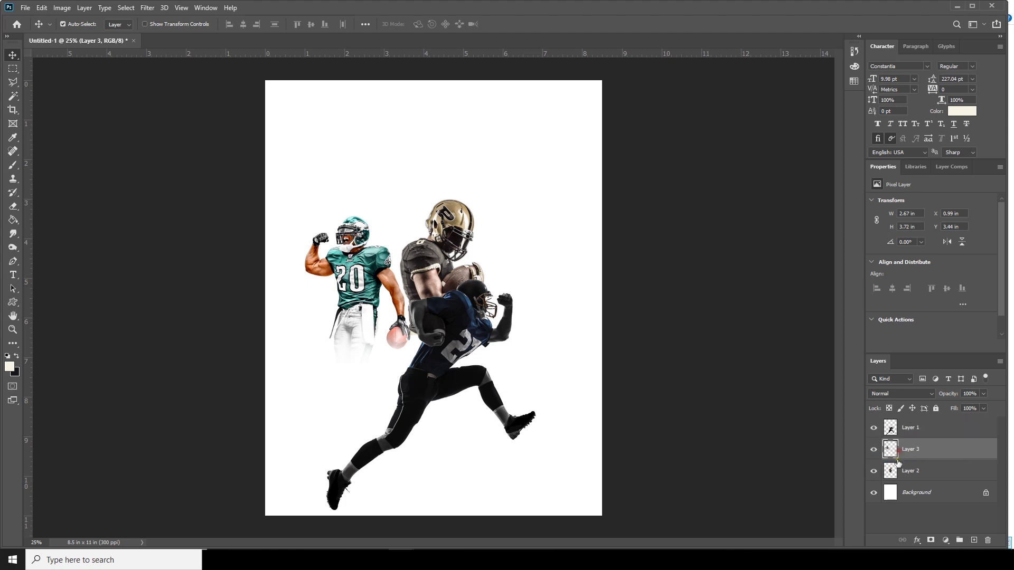
- Scale the green-jersey player to about 3.5 by 4.87 in and place him behind the running player's back
left_click(42, 8)
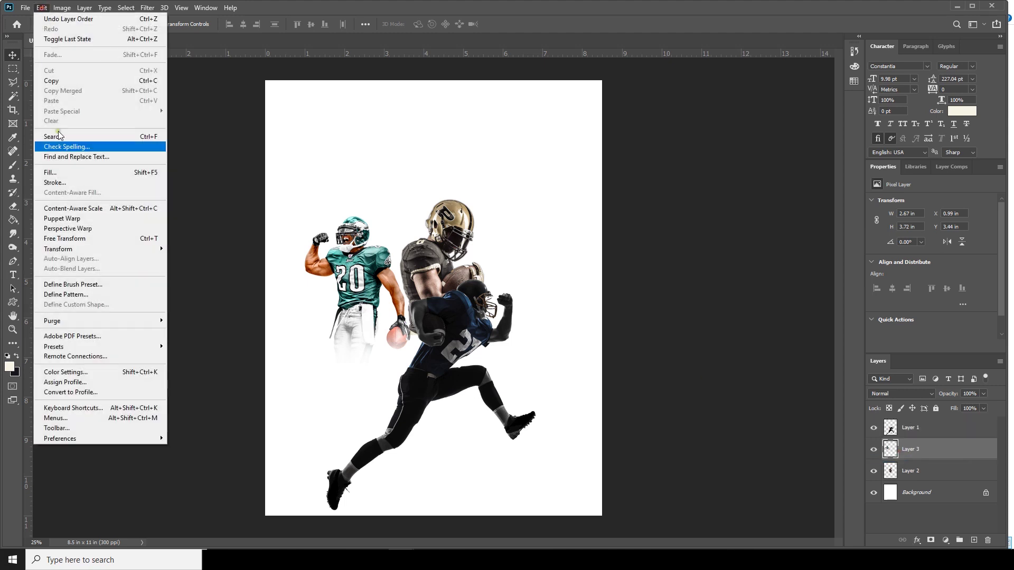
left_click(77, 239)
left_click_drag(410, 363, 439, 403)
left_click_drag(392, 323, 438, 368)
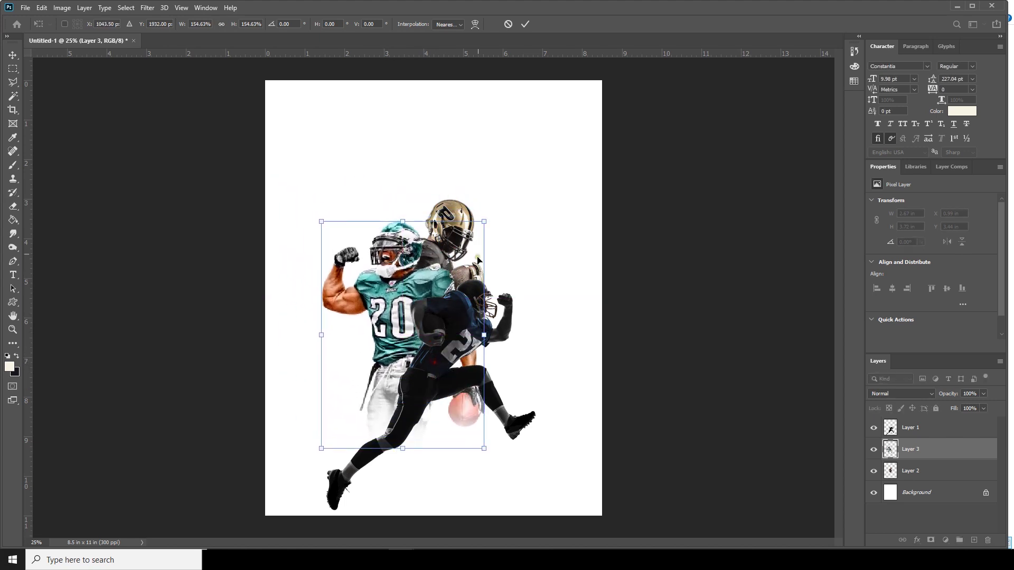
left_click_drag(483, 217, 469, 237)
mouse_move(433, 292)
left_mouse_down()
mouse_move(436, 300)
mouse_move(436, 288)
left_mouse_up()
left_click_drag(473, 239, 476, 239)
key("Return")
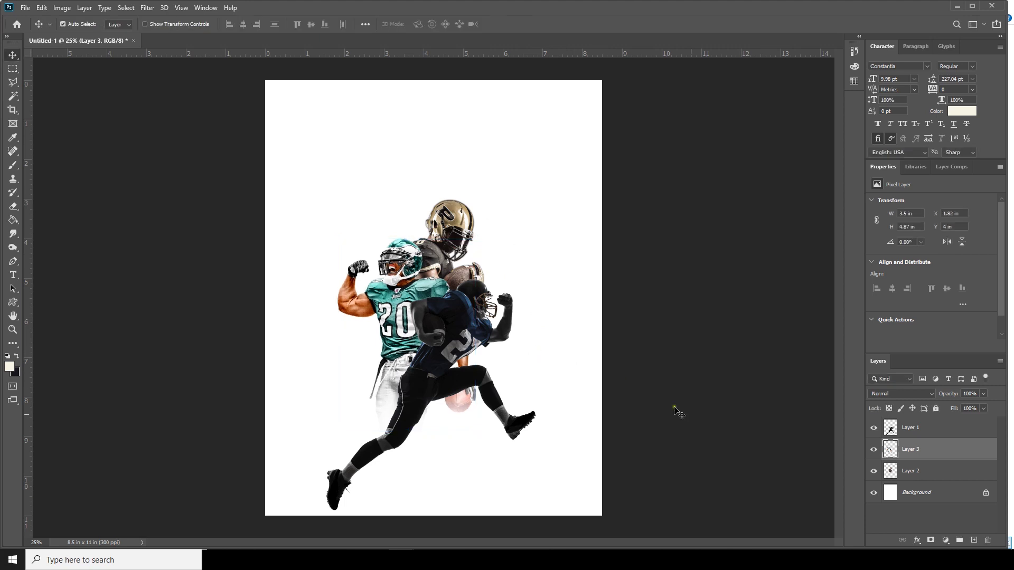
- Enlarge the gold-helmet player on Layer 2 to about 2.59 by 4.12 in and raise him above the other two
left_click(896, 473)
key("ctrl+t")
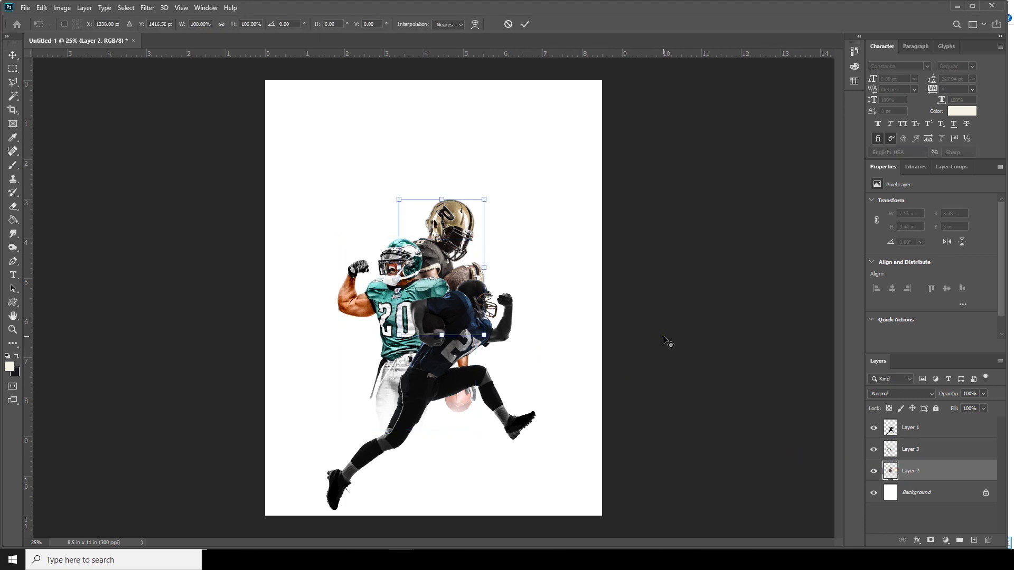
left_click_drag(484, 200, 489, 183)
left_click_drag(474, 219, 465, 202)
key("Return")
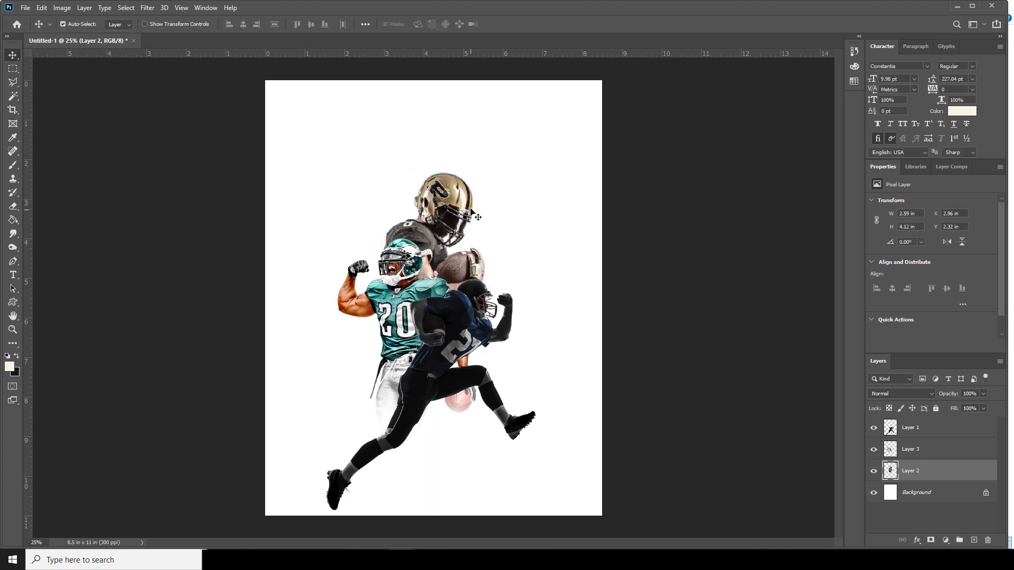
- Scale the running player on Layer 1 to about 134%, rotate him about 4.3° clockwise and place his back foot at the page's lower-left corner
left_click(906, 427)
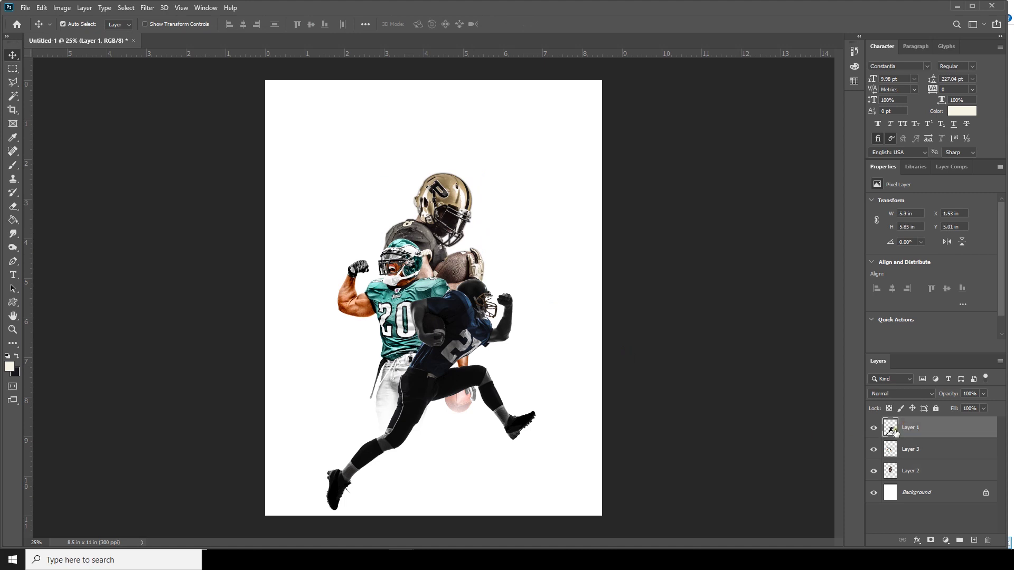
left_click(32, 125)
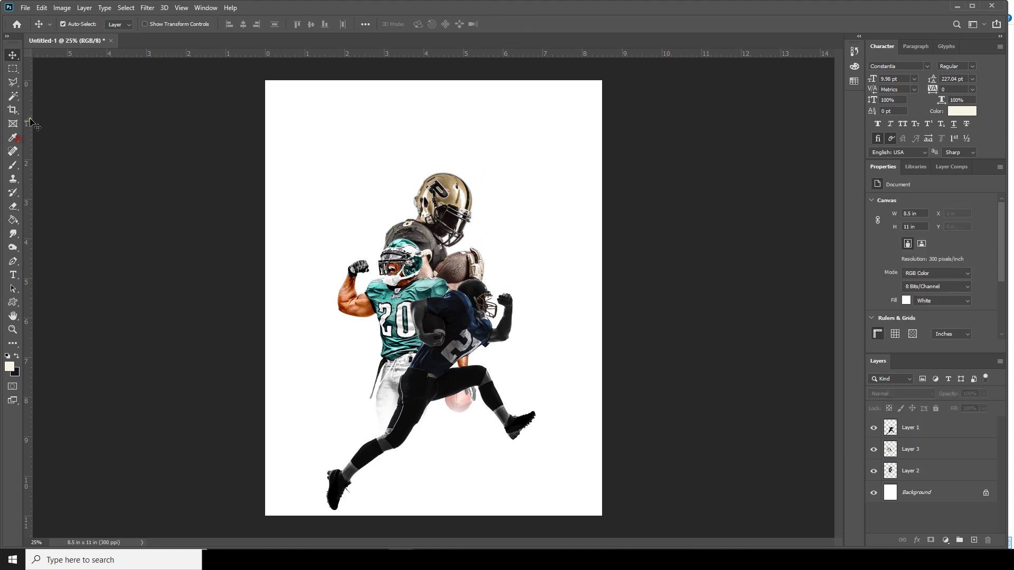
left_click(899, 437)
left_click(41, 9)
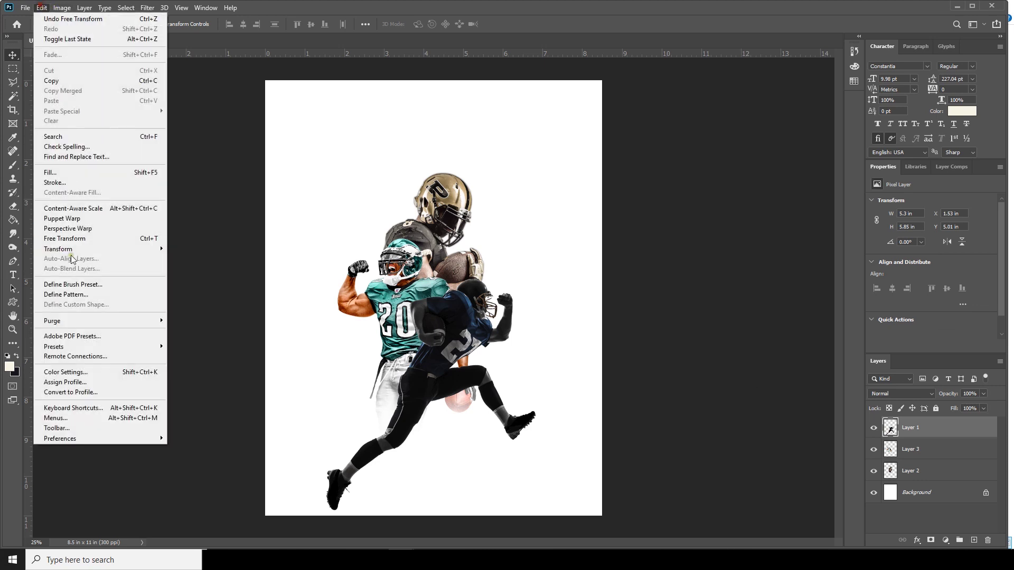
left_click(69, 238)
left_click_drag(536, 280, 569, 256)
left_click_drag(519, 302, 504, 332)
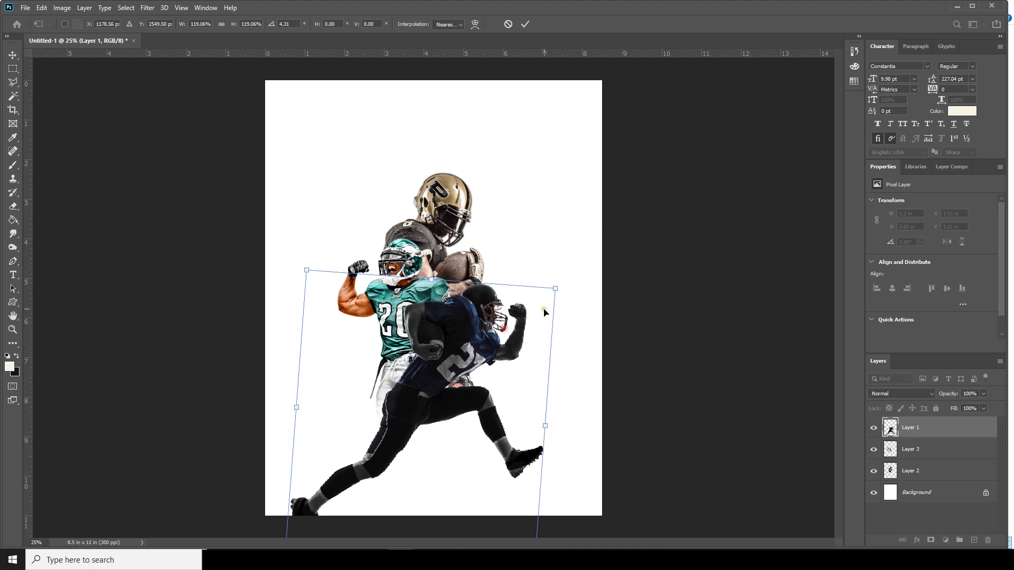
left_click_drag(553, 293, 570, 272)
mouse_move(533, 310)
left_mouse_down()
mouse_move(528, 324)
mouse_move(531, 310)
left_mouse_up()
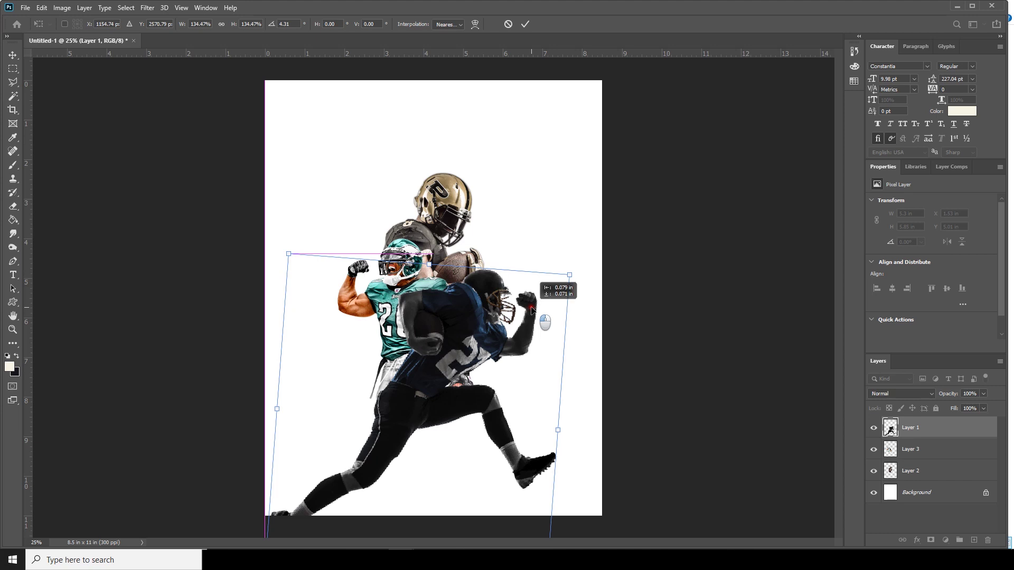
left_click_drag(531, 309, 531, 310)
key("Return")
key("ctrl+minus")
key("ctrl+minus")
key("ctrl+plus")
key("ctrl+plus")
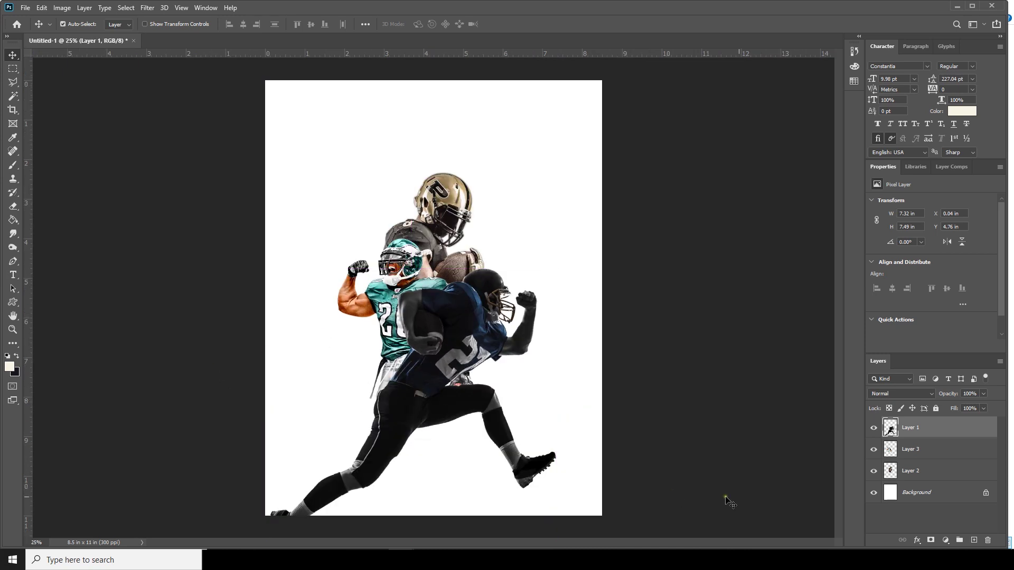
- Sample the dark color #0b0a0f from the running player and fill the Background layer with it
left_click(907, 494)
left_click(10, 366)
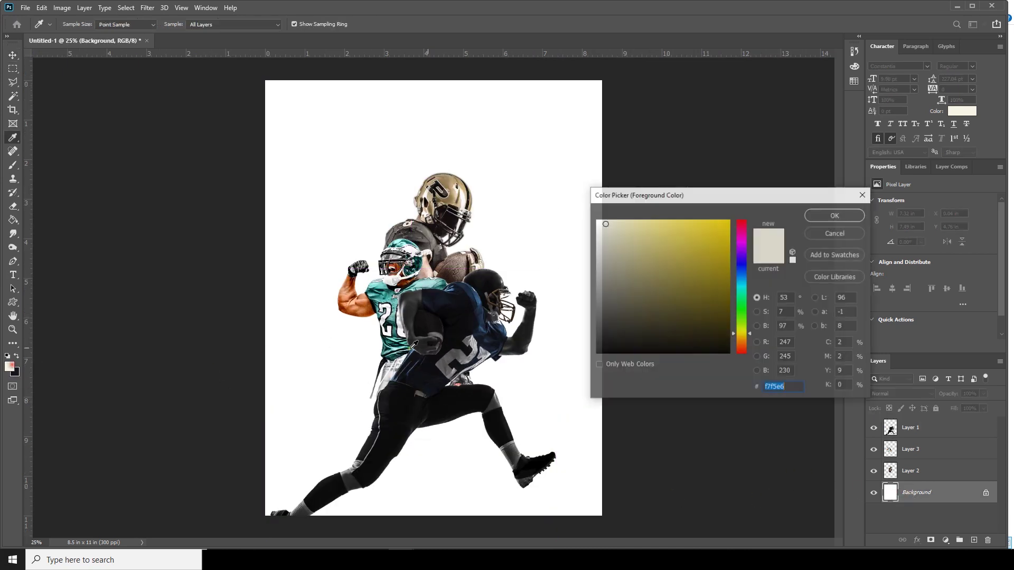
left_click(418, 380)
left_click(836, 215)
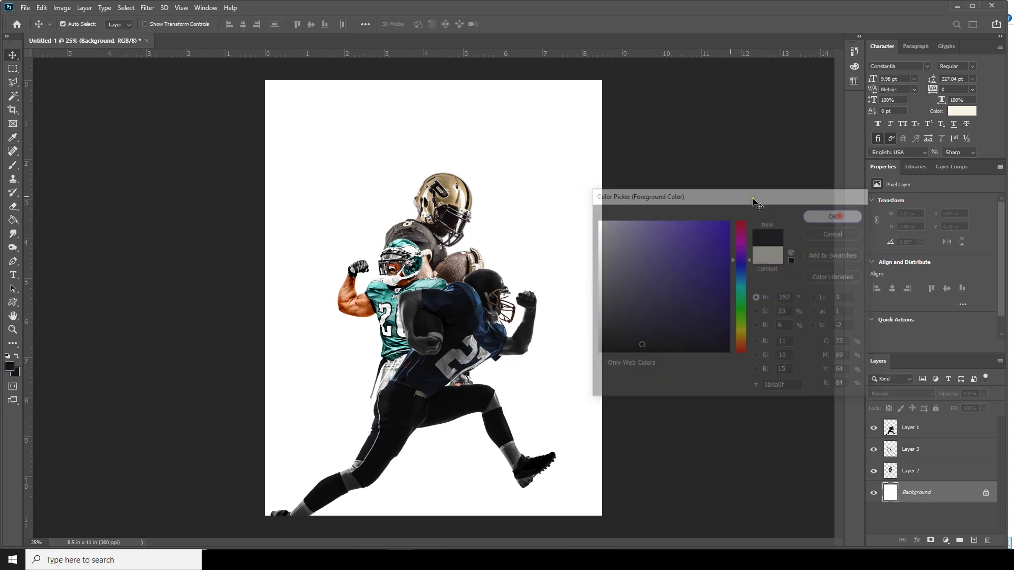
left_click(13, 219)
left_click(305, 248)
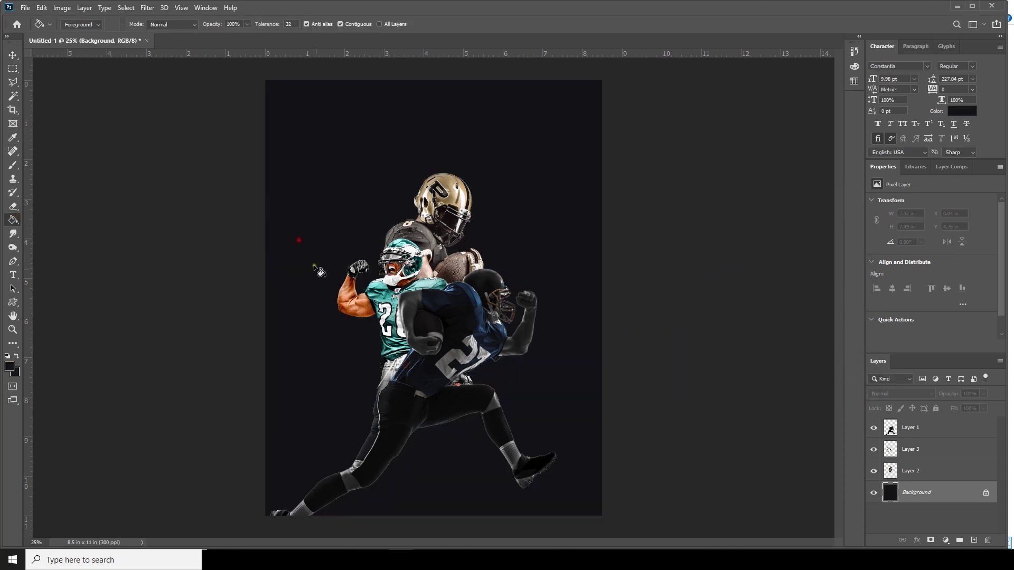
- Add a new empty layer directly above the Background layer
left_click(13, 55)
left_click(482, 336)
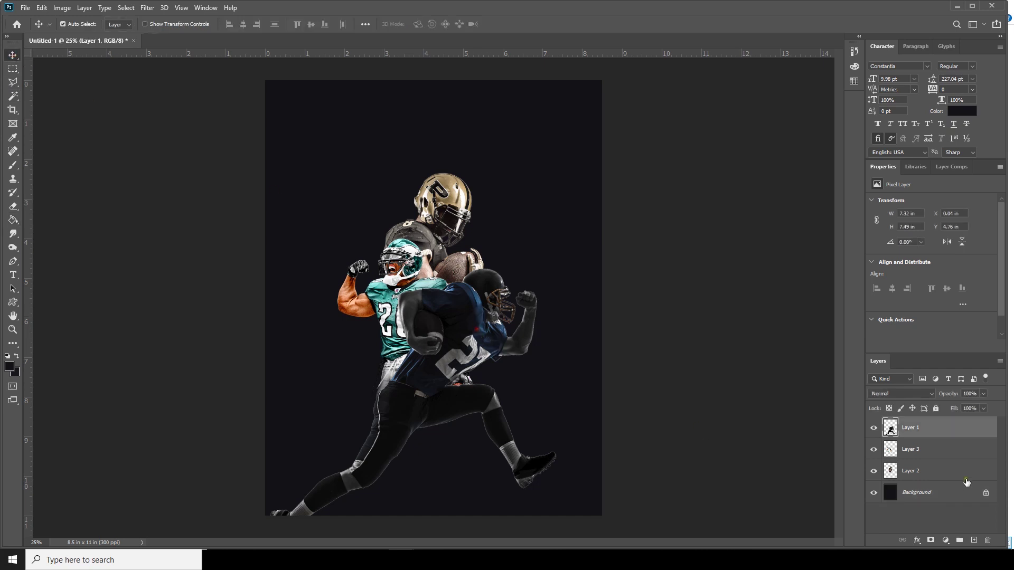
left_click(931, 497)
left_click(974, 542)
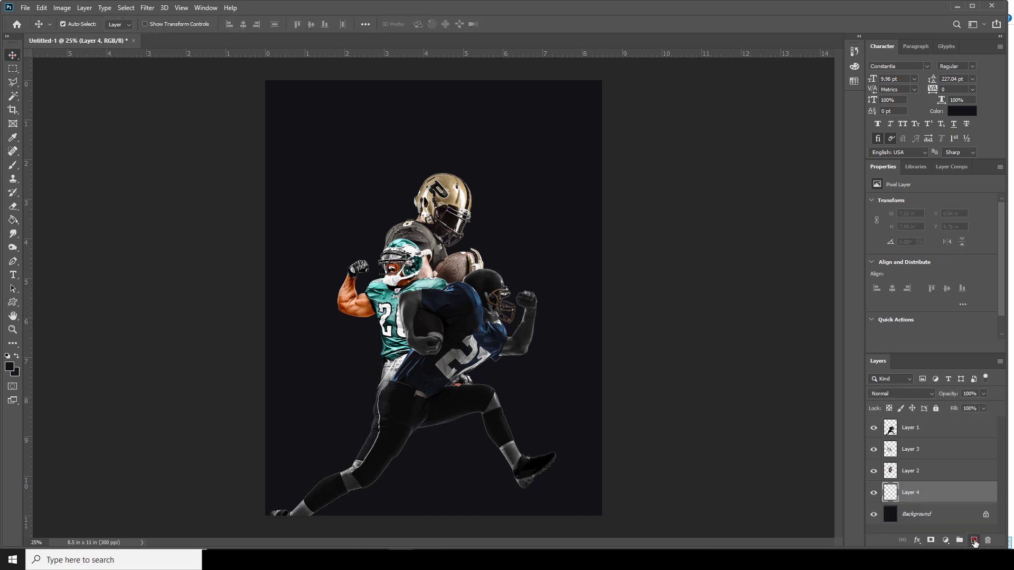
- Set up the e13 particle brush at 3200 px for Layer 4 with the near-white foreground color #fdfdfd
left_click(14, 166)
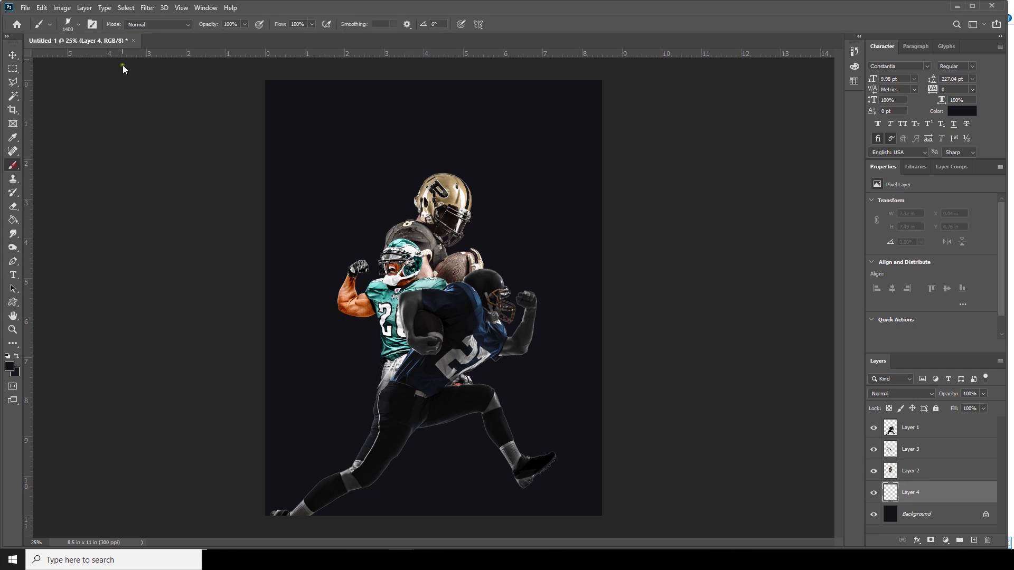
left_click(77, 24)
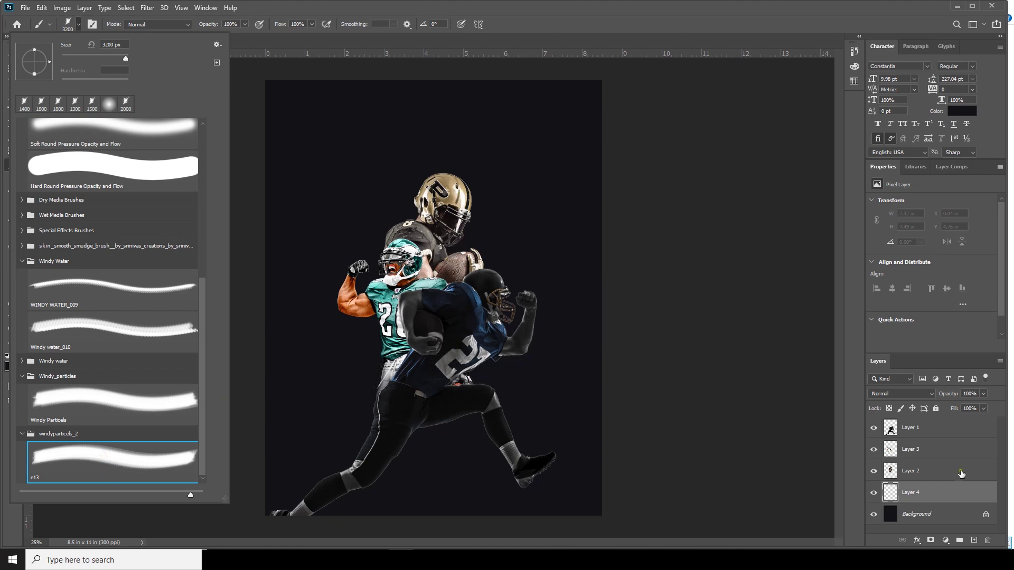
left_click(925, 498)
left_click(10, 366)
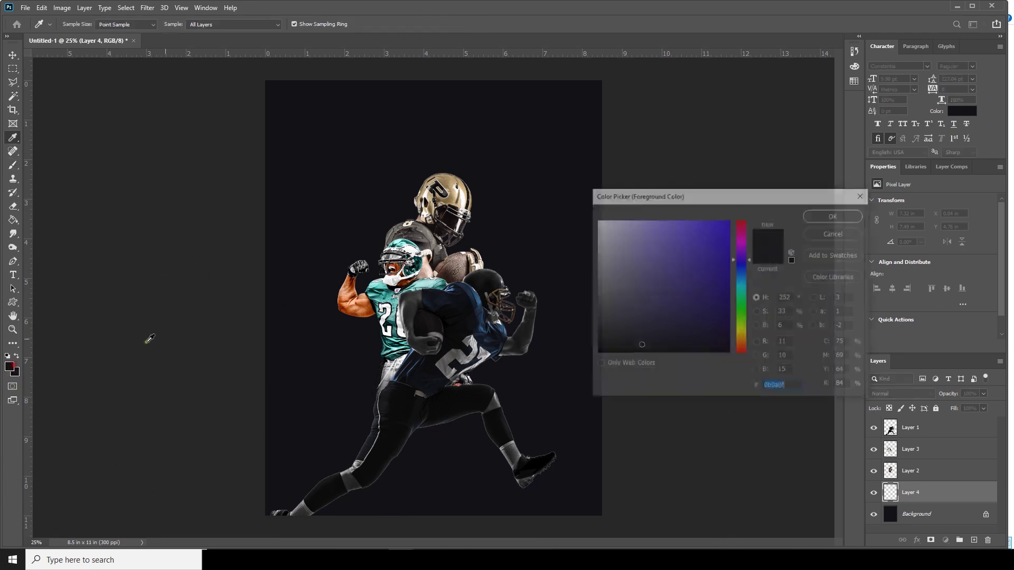
left_click(597, 221)
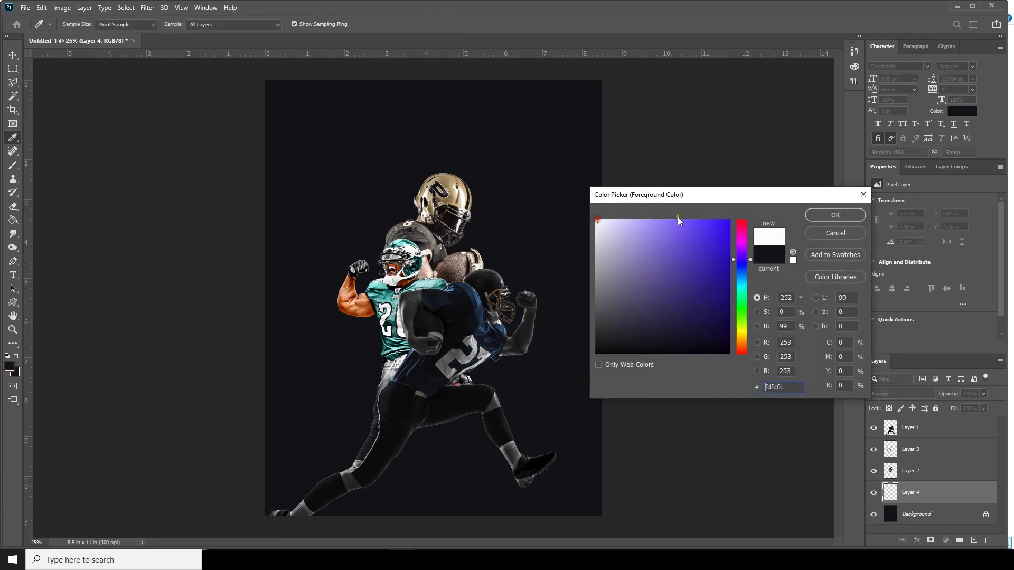
left_click(819, 216)
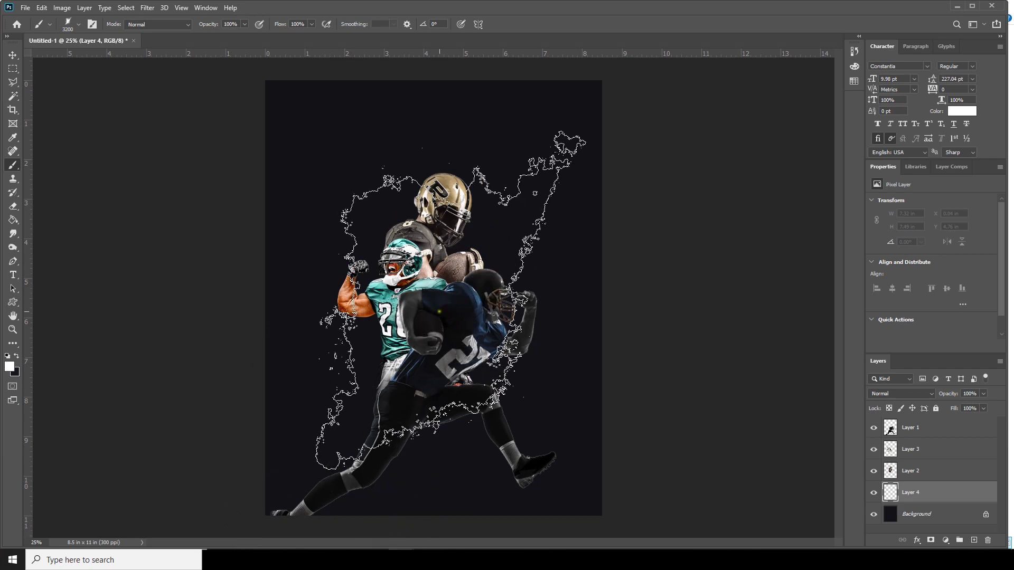
- Reduce the brush size and stamp one large smoke cloud behind the three players on Layer 4
key("bracketleft")
key("bracketleft")
key("bracketleft")
key("bracketleft")
key("bracketleft")
key("bracketleft")
key("bracketleft")
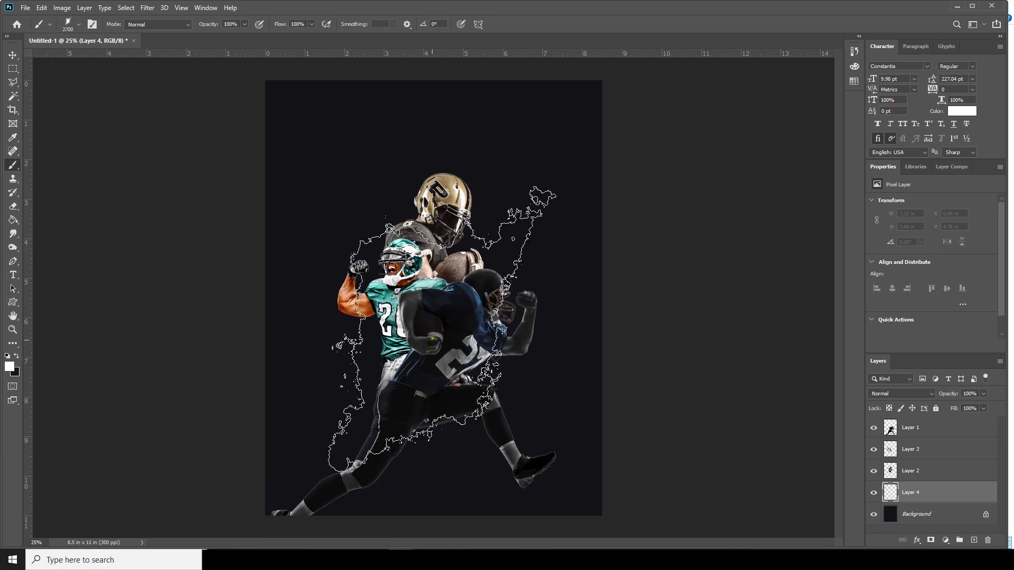
left_click(449, 301)
- Reduce the brush to 1100 px and stamp a second smoke puff beside the green-jersey player's torso
key("bracketleft")
key("bracketleft")
key("bracketleft")
key("bracketleft")
key("bracketleft")
key("bracketleft")
key("bracketleft")
key("bracketleft")
key("bracketleft")
key("bracketleft")
key("bracketleft")
key("bracketleft")
key("bracketleft")
key("bracketleft")
left_click(370, 325)
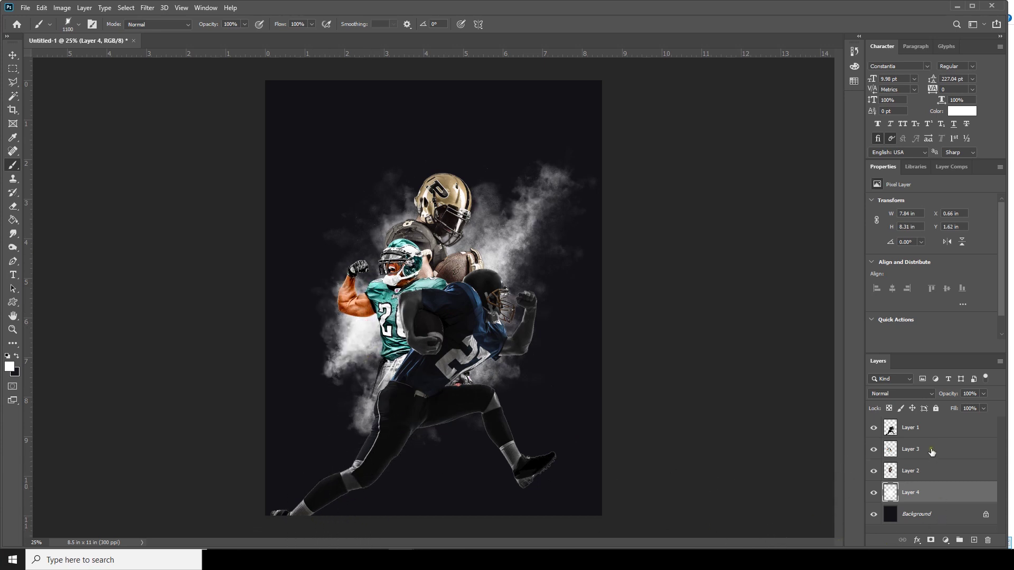
- Add a new empty layer above Layer 1 at the front of the layer stack
left_click(925, 432)
left_click(974, 540)
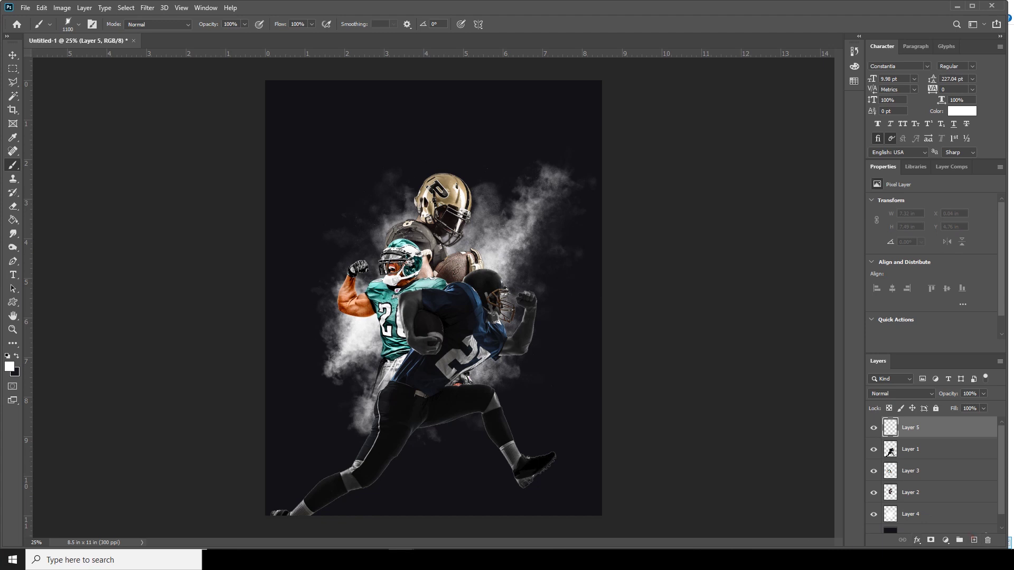
- Enlarge the smoke brush to 3200 px and stamp a large cloud over the running player's trailing leg on Layer 5
key("bracketright")
key("bracketright")
key("bracketright")
key("bracketright")
key("bracketright")
key("bracketright")
key("bracketright")
key("bracketright")
key("bracketright")
key("bracketright")
key("bracketright")
key("bracketright")
key("bracketright")
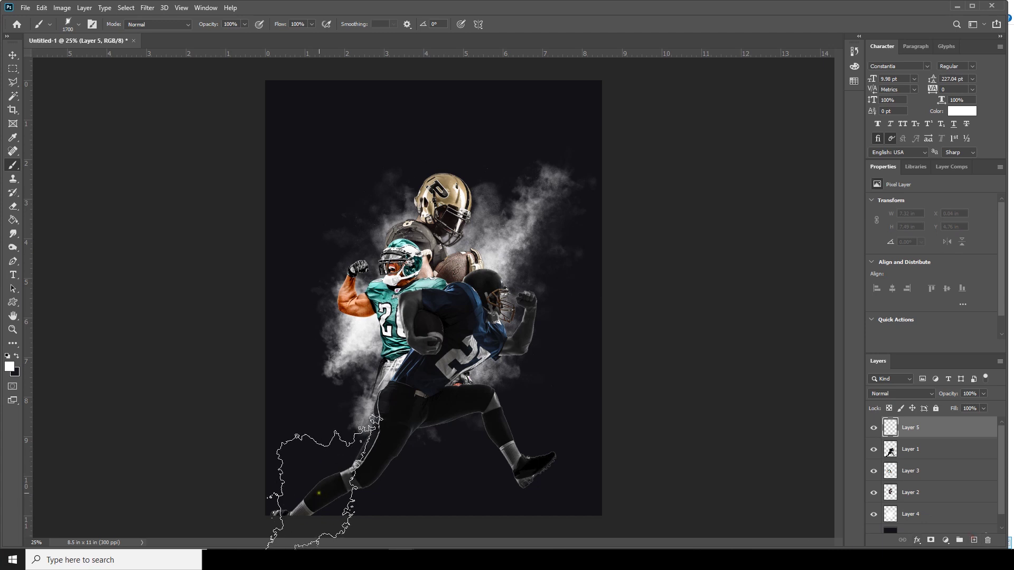
key("bracketright")
key("bracketright")
key("bracketright")
key("bracketright")
key("bracketright")
key("bracketright")
key("bracketright")
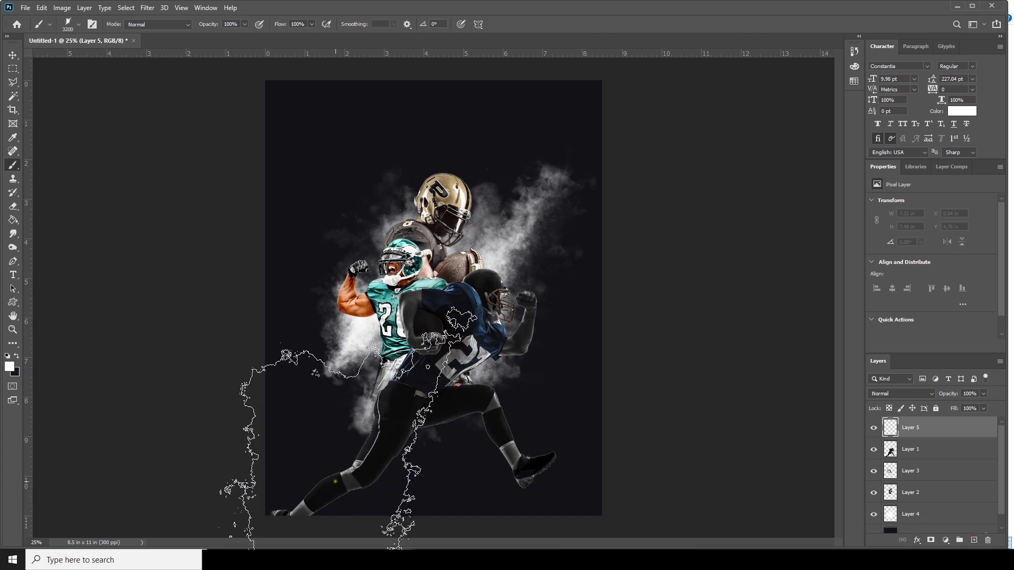
left_click(331, 482)
- Reduce the brush to 2800 px and stamp a second cloud over the running player's legs near the poster's lower middle
key("bracketleft")
key("bracketleft")
key("bracketleft")
key("bracketleft")
key("bracketleft")
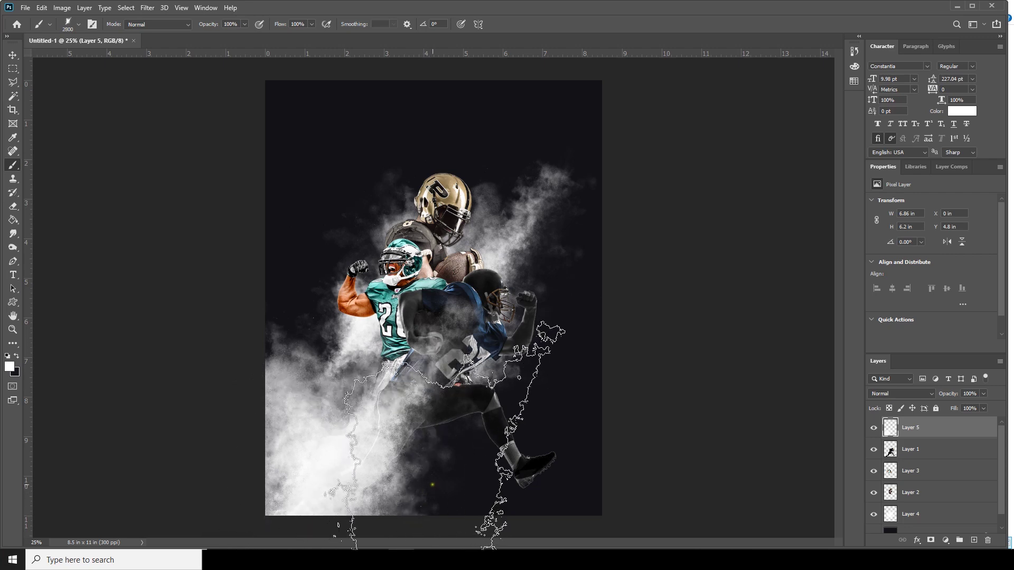
left_click(428, 477)
- Reduce the brush to 1400 px and stamp smoke across the players' waists and thighs on a new layer above Layer 5
key("bracketleft")
key("bracketleft")
key("bracketleft")
key("bracketleft")
key("bracketleft")
key("bracketleft")
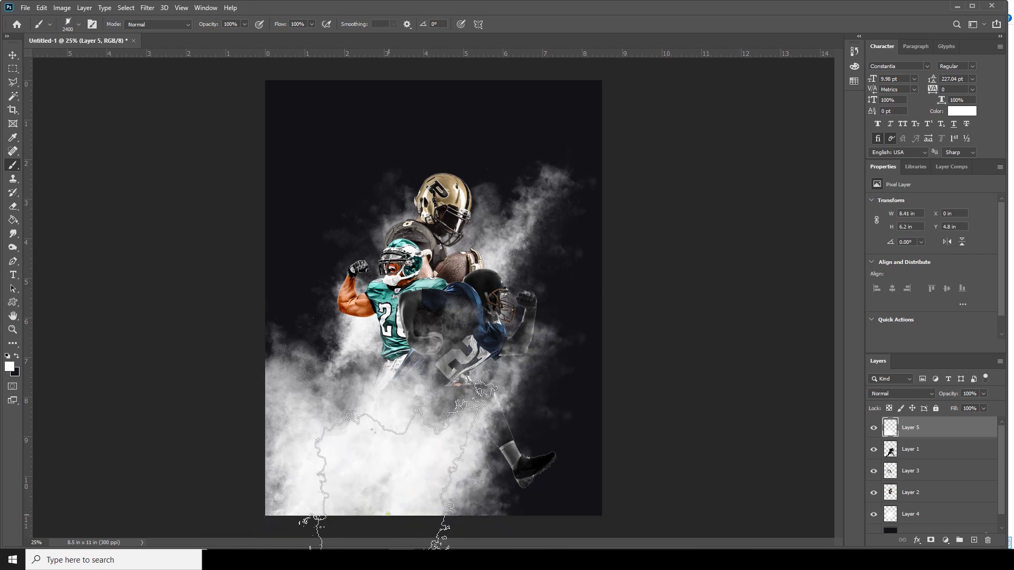
key("bracketleft")
key("bracketleft")
key("bracketleft")
key("bracketleft")
key("bracketleft")
key("bracketleft")
key("bracketleft")
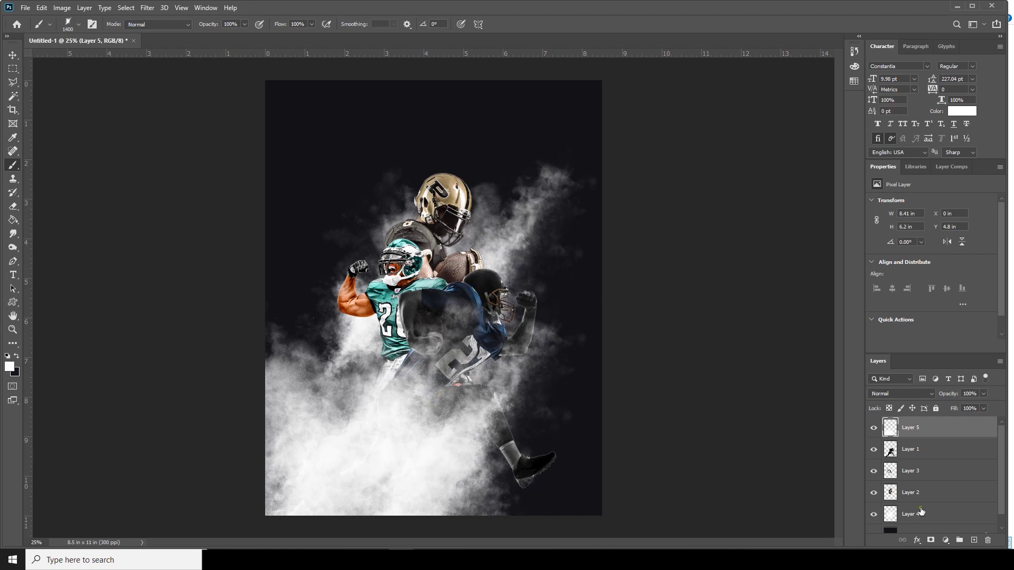
left_click(974, 540)
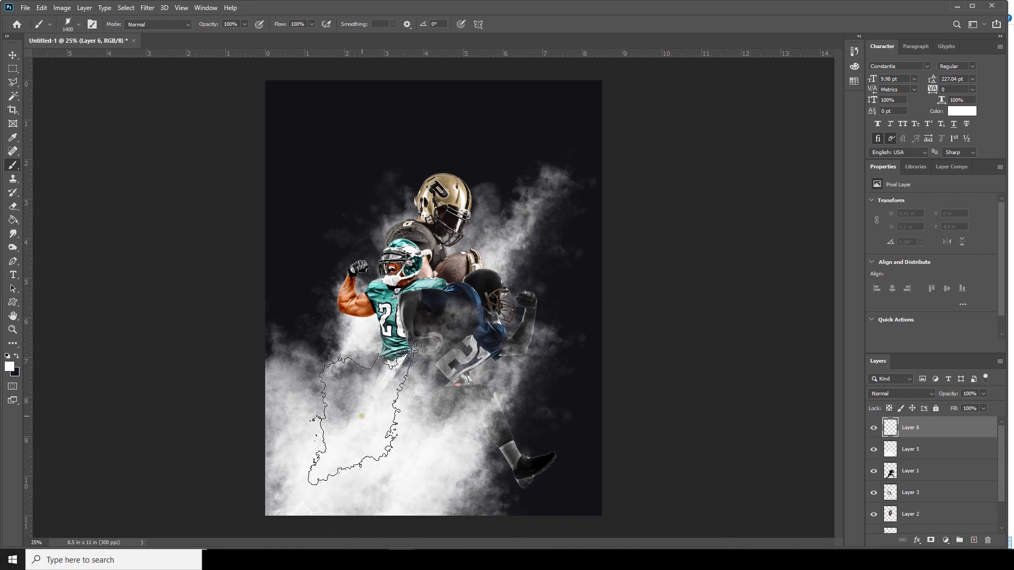
left_click(460, 403)
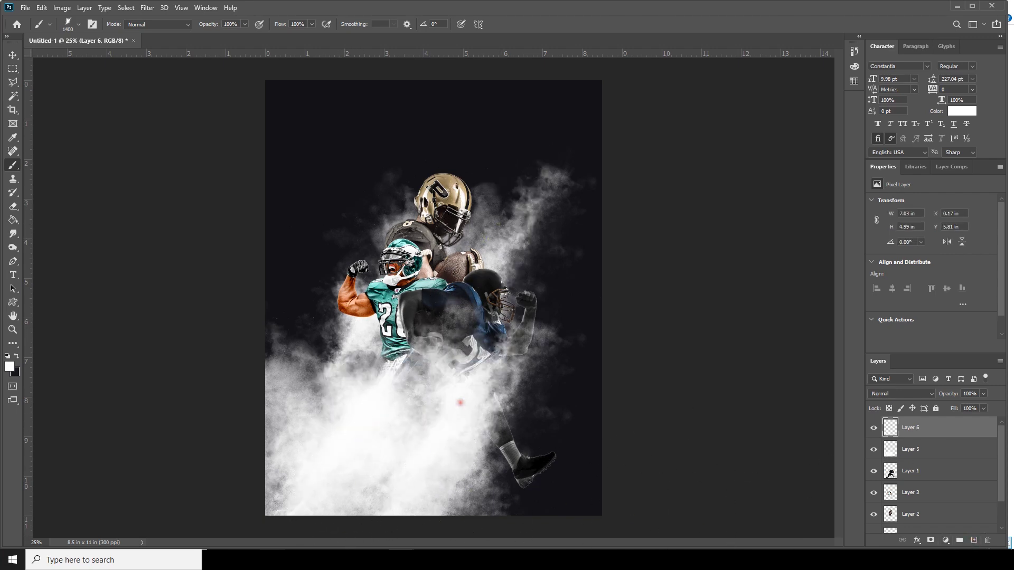
- Set Layer 6's opacity to 50% and switch to the Move tool
left_click(983, 395)
left_click_drag(965, 407, 959, 404)
key("v")
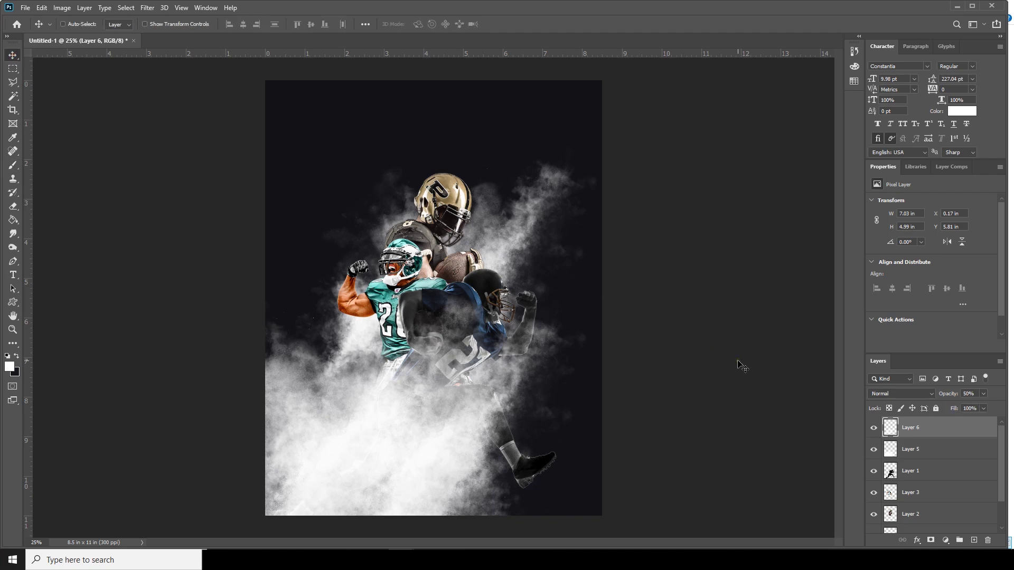
key("ctrl+minus")
key("ctrl+plus")
- Open Layer 1's running player in the Camera Raw Filter and set Exposure +0.40, Shadows +37, Highlights -100 and Clarity +90
left_click(907, 477)
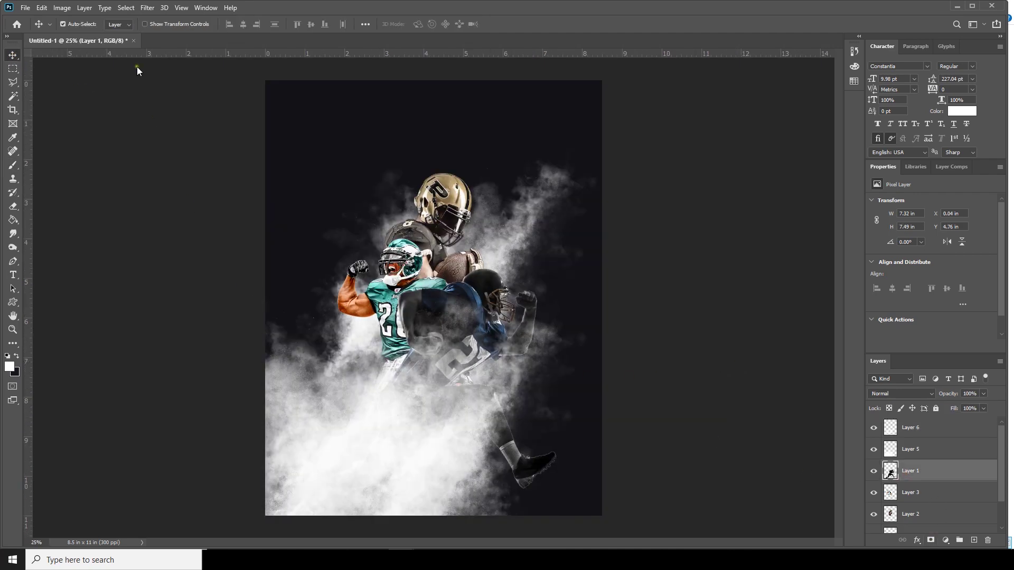
left_click(148, 8)
left_click(172, 72)
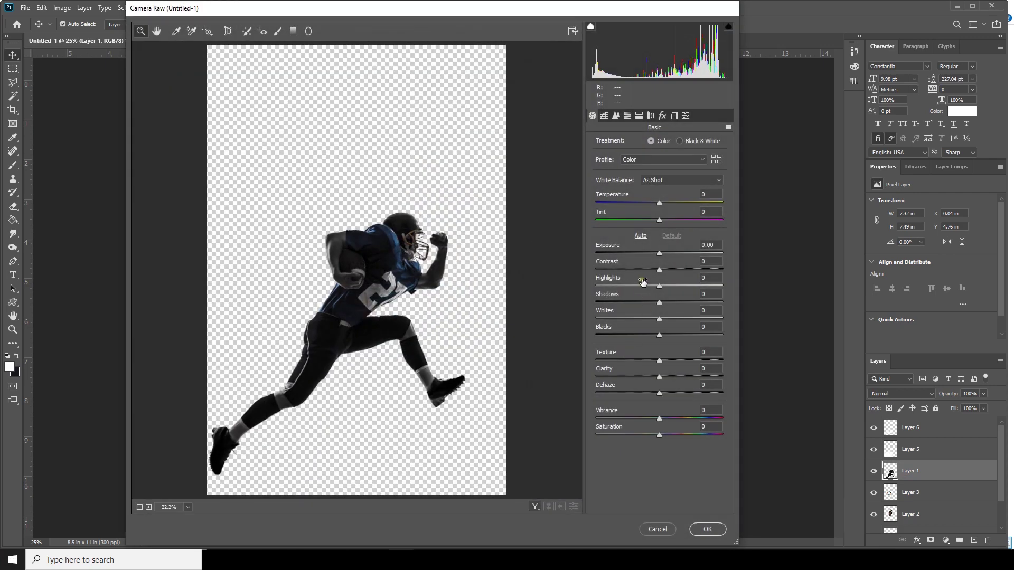
mouse_move(661, 254)
left_mouse_down()
mouse_move(671, 265)
mouse_move(666, 256)
left_mouse_up()
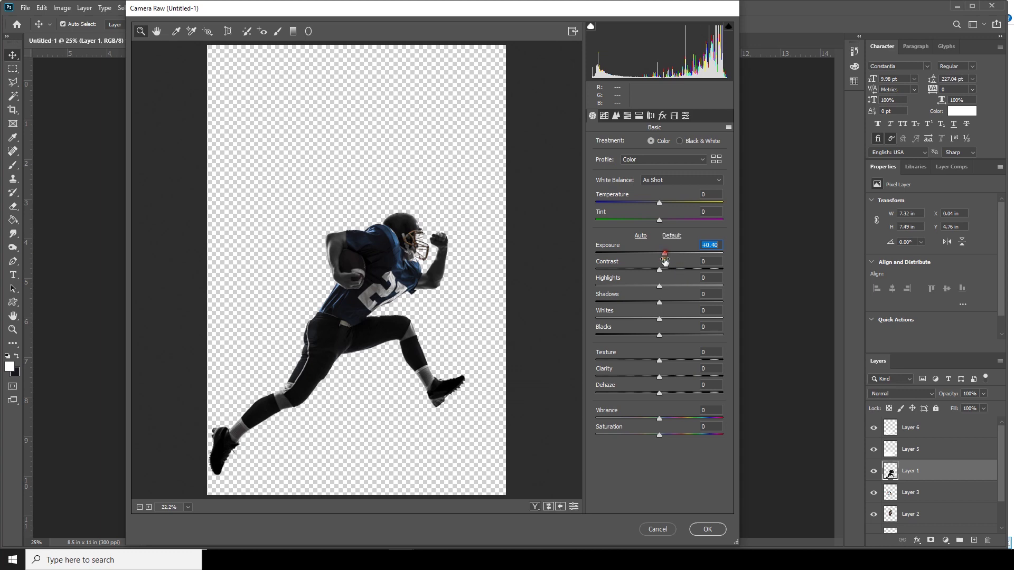
left_click_drag(689, 300, 692, 313)
left_click_drag(611, 289, 584, 301)
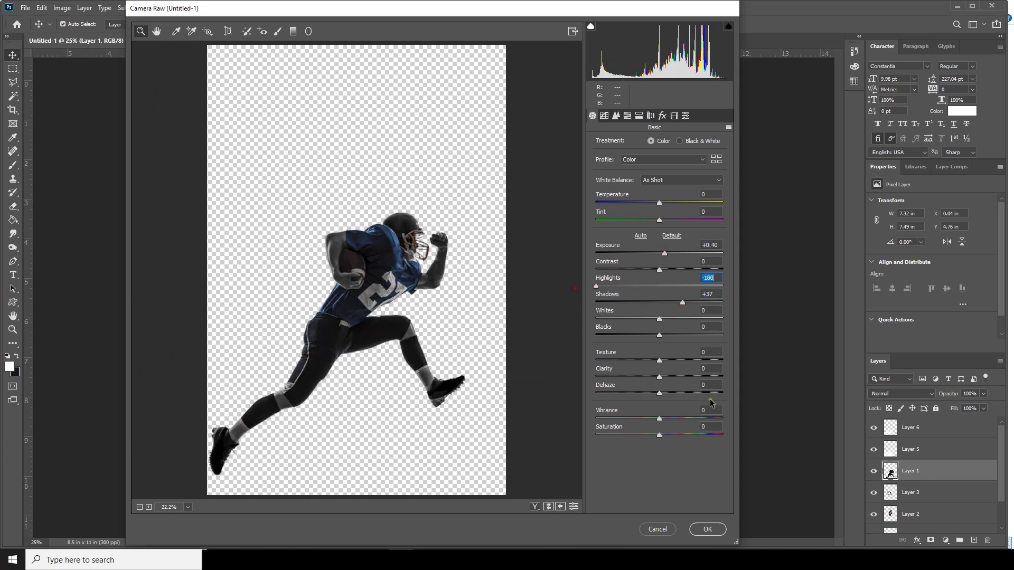
left_click_drag(687, 378, 716, 378)
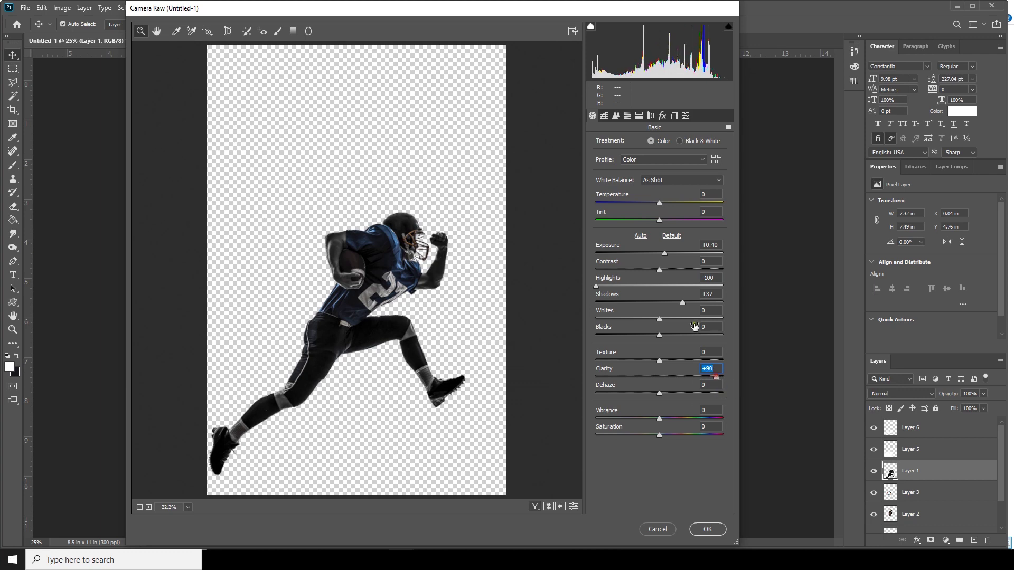
- Strongly lower the running player's orange and red saturation, shift the blues' hue slightly towards aqua, and apply the filter
left_click(628, 116)
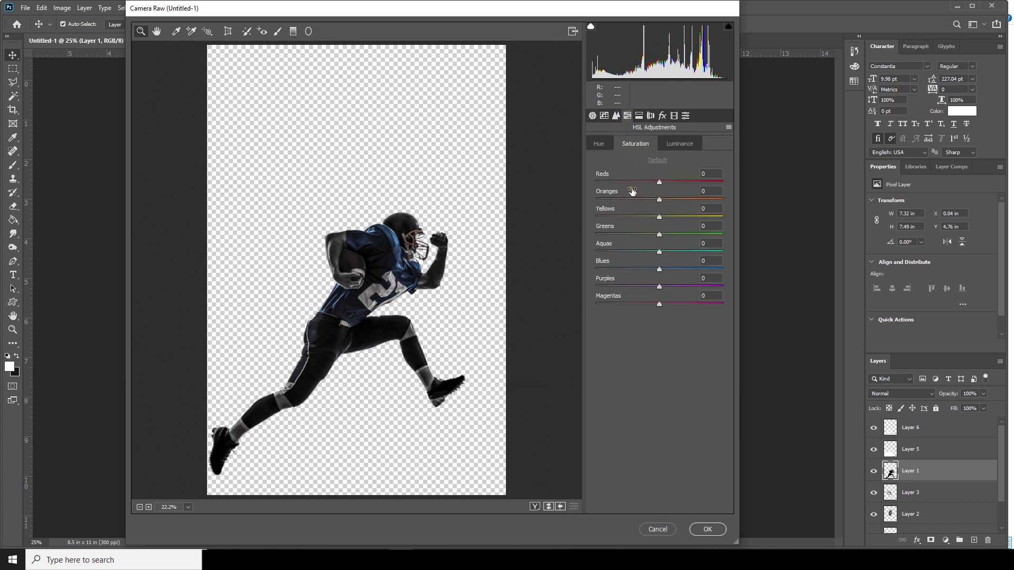
left_click_drag(610, 198, 605, 199)
left_click_drag(659, 182, 611, 182)
left_click(598, 145)
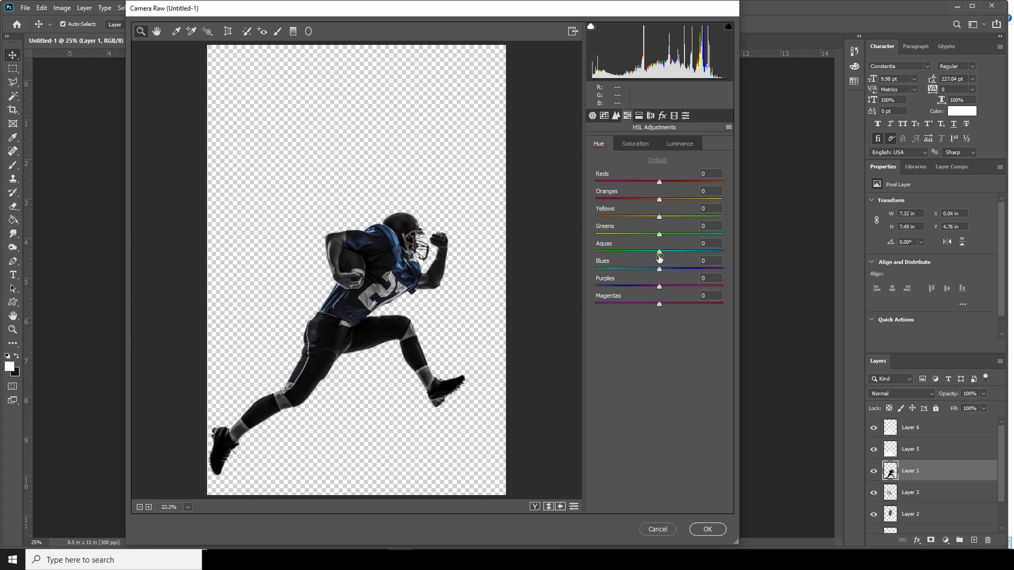
left_click_drag(660, 270, 652, 273)
left_click(707, 529)
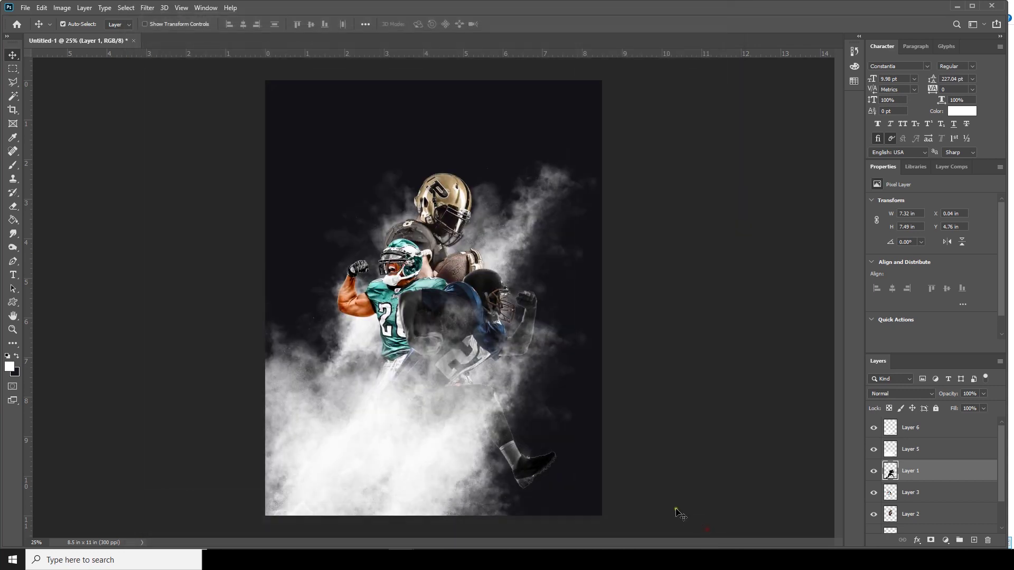
- Open Layer 2's gold-helmet player in the Camera Raw Filter and set Highlights -90, Shadows +66, Clarity +70 and Exposure +0.70
right_click(396, 272)
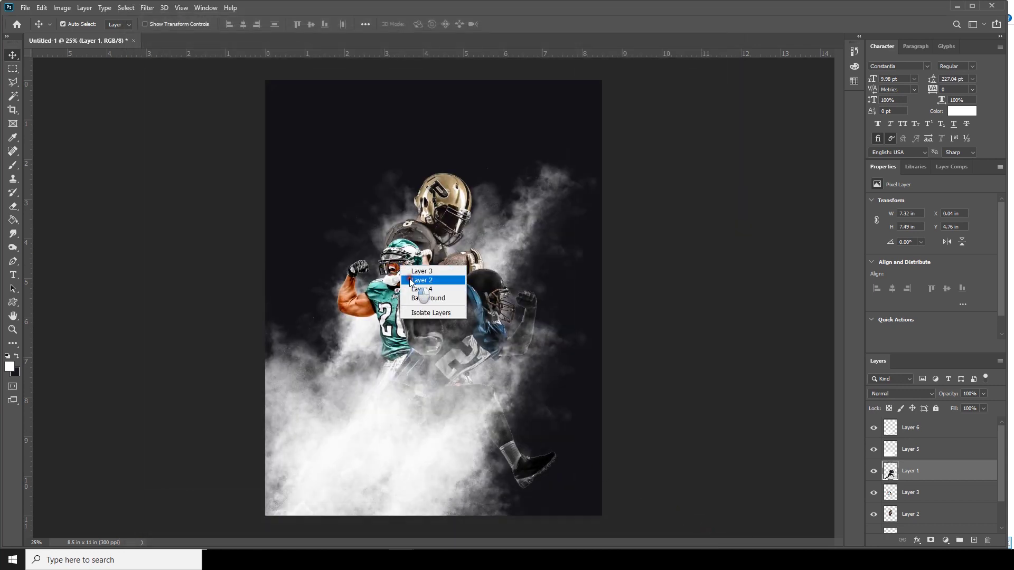
left_click(425, 280)
left_click(147, 7)
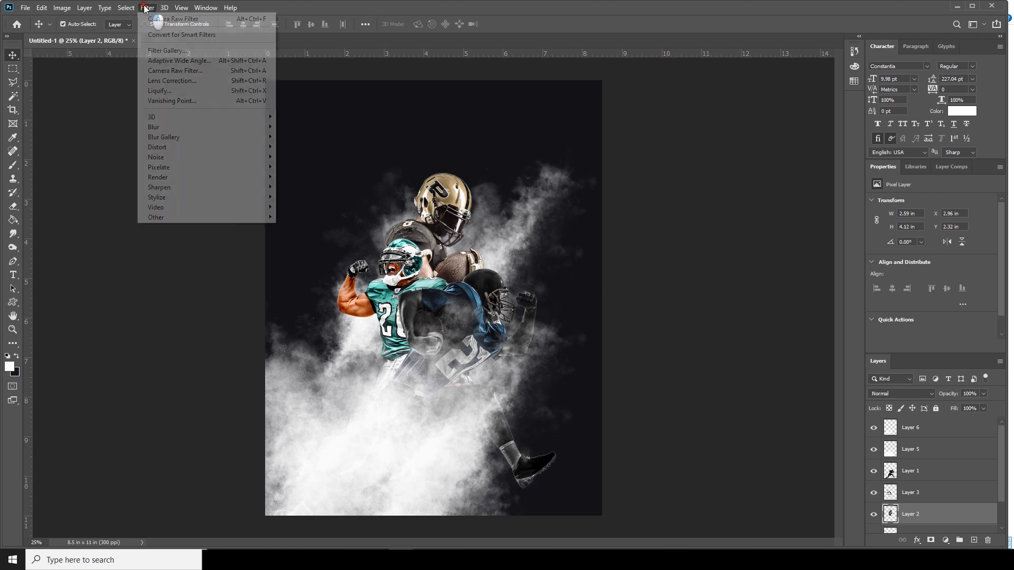
left_click(170, 72)
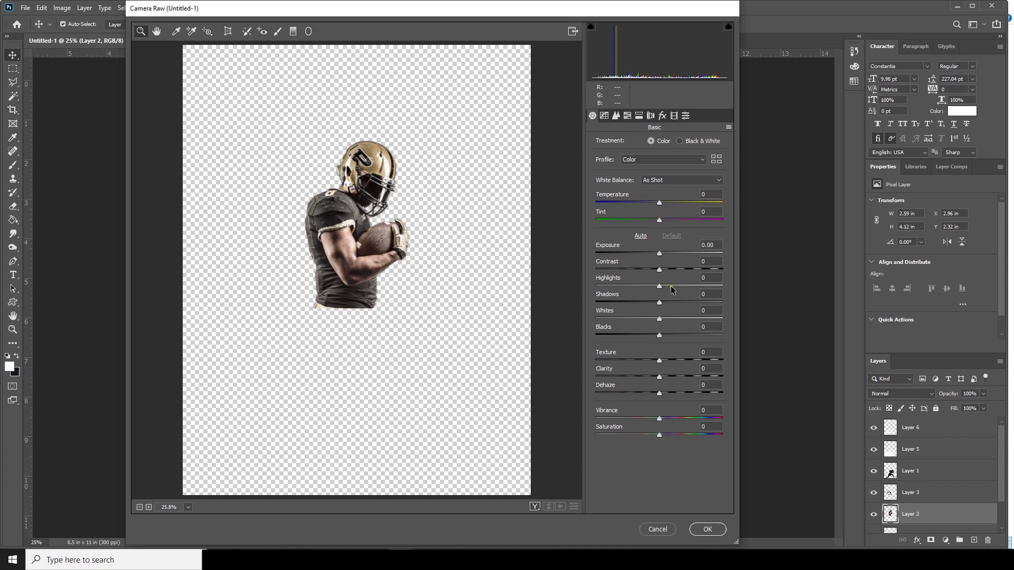
left_click(602, 285)
left_click(696, 303)
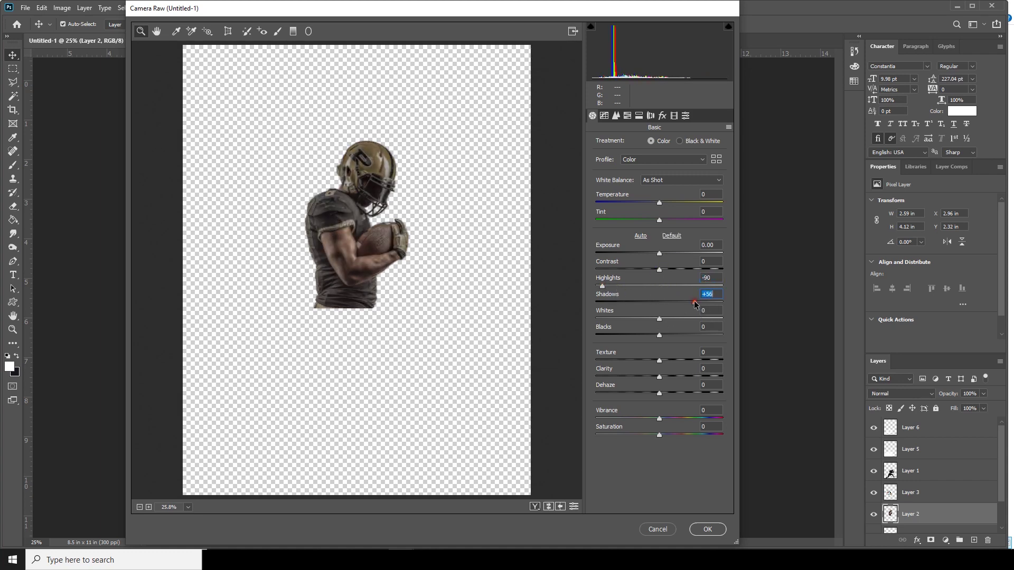
left_click(702, 302)
left_click(704, 377)
left_click_drag(662, 255, 672, 255)
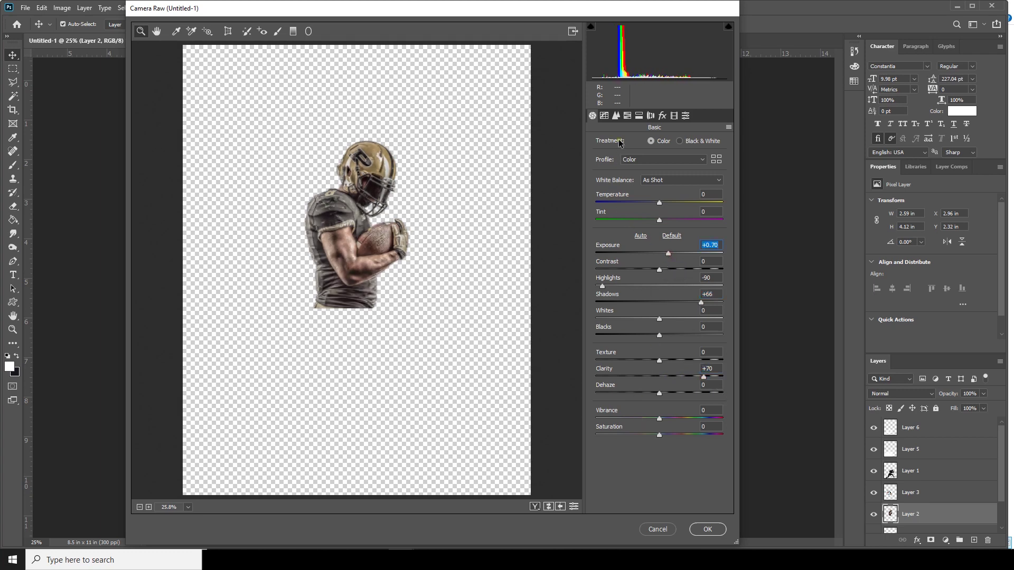
- Set the gold-helmet player's orange saturation to -64 and luminance noise reduction to 34, and apply the filter
left_click(627, 115)
left_click(640, 142)
left_click(620, 199)
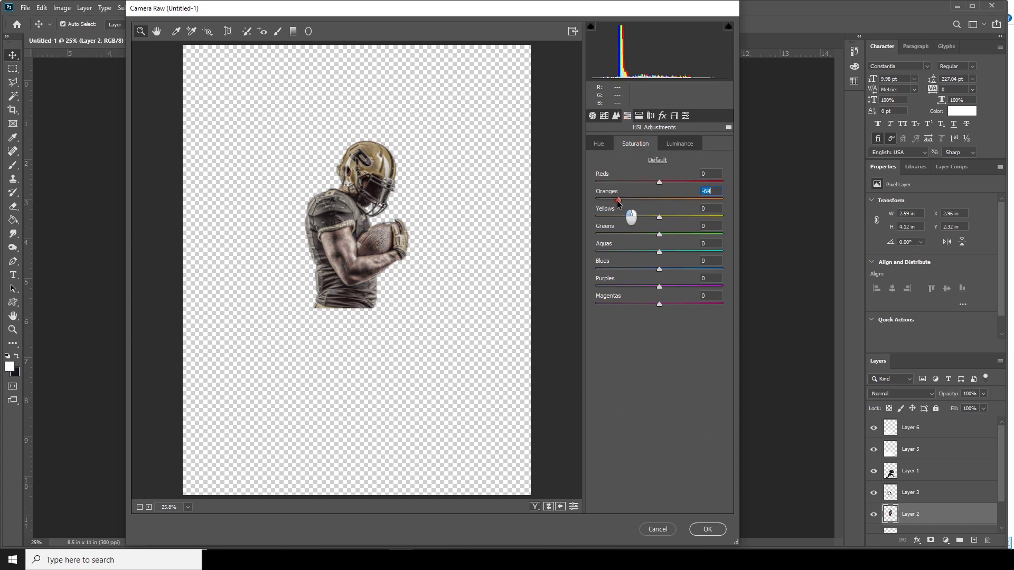
left_click(602, 145)
left_click(617, 116)
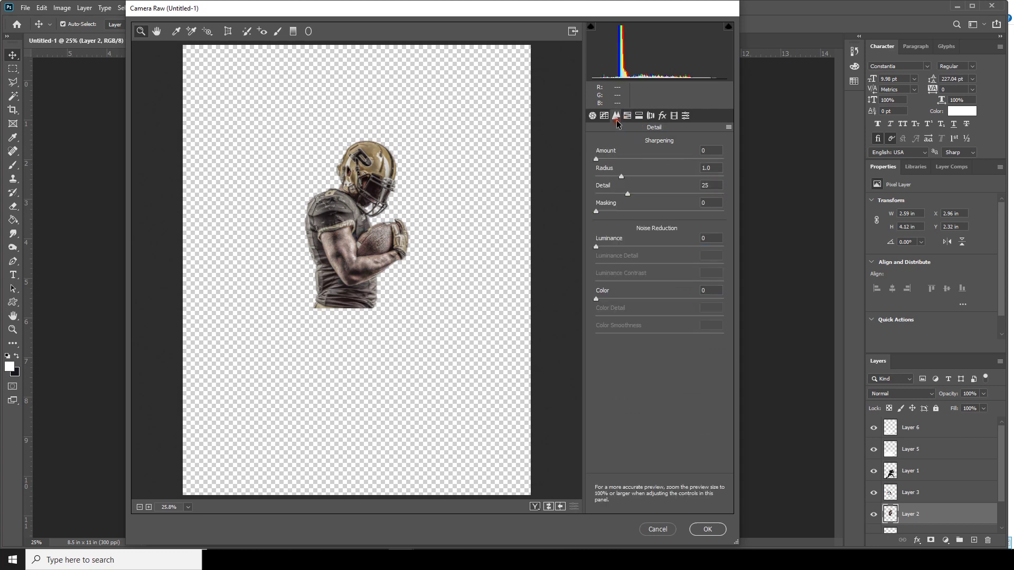
left_click(640, 246)
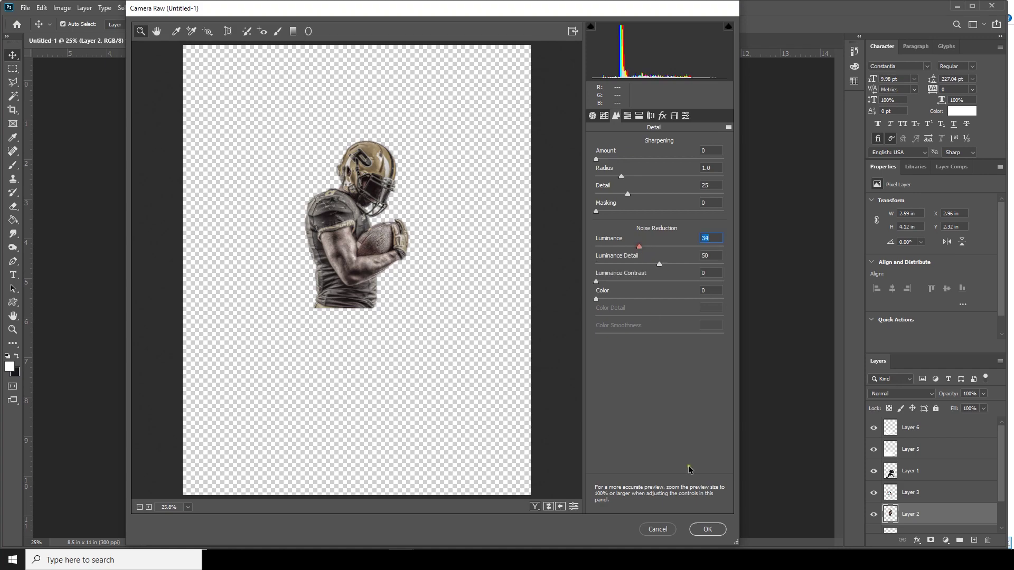
left_click(703, 530)
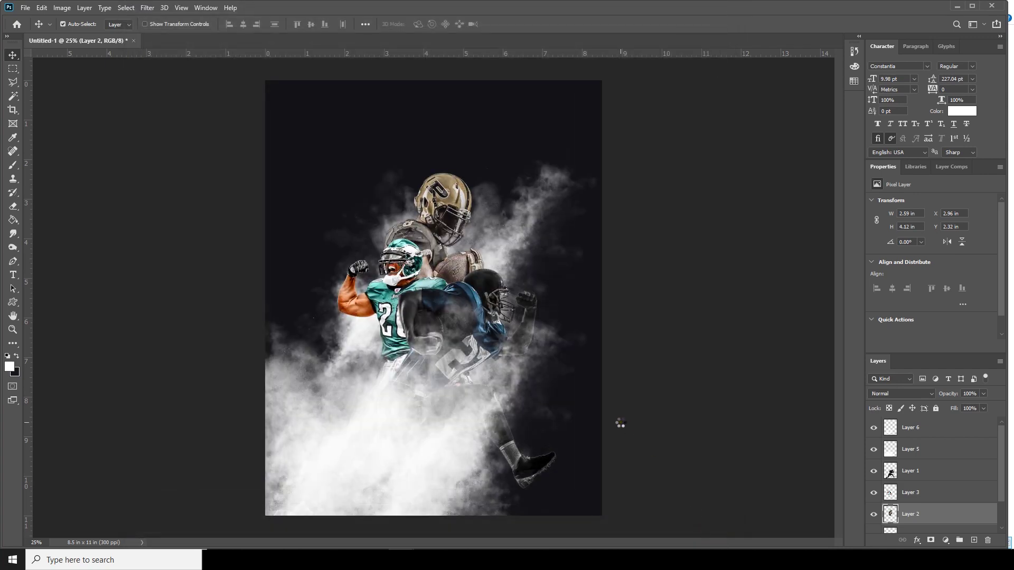
- Open Layer 3's green-jersey player in the Camera Raw Filter, set Exposure +0.10, Shadows +30 and Highlights -100, and strongly raise Clarity
left_click(407, 265)
right_click(406, 264)
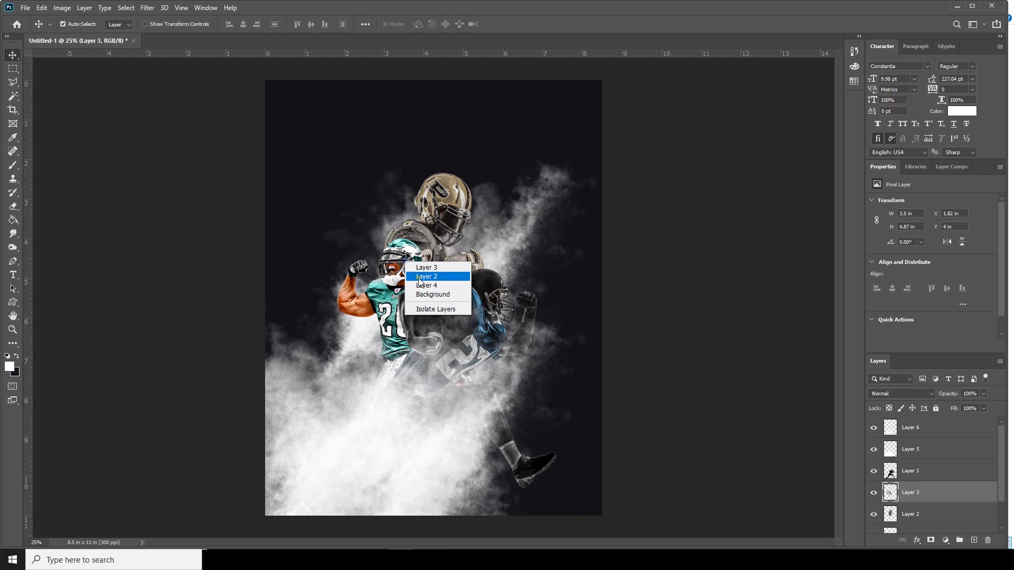
left_click(419, 267)
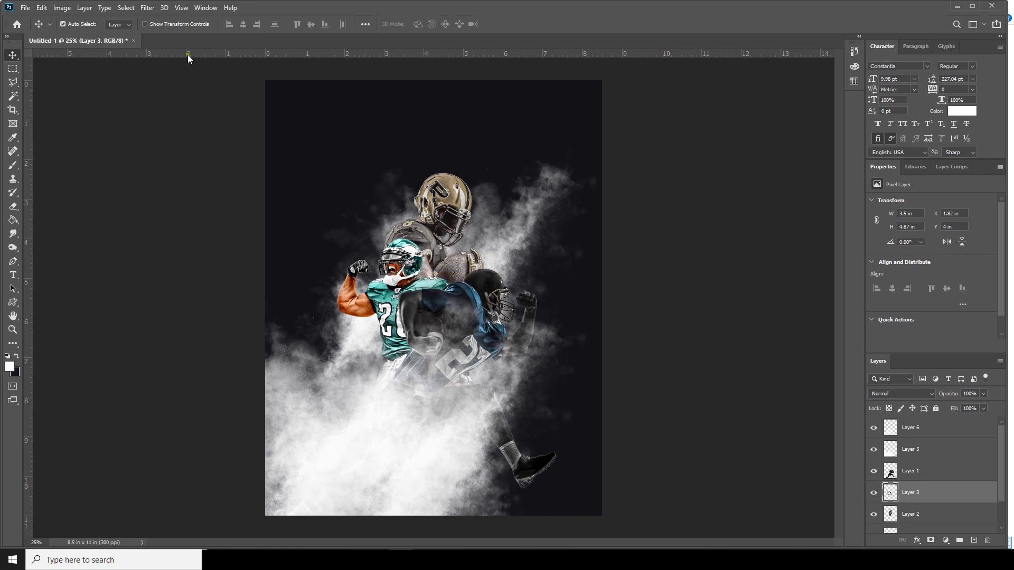
left_click(146, 8)
left_click(166, 70)
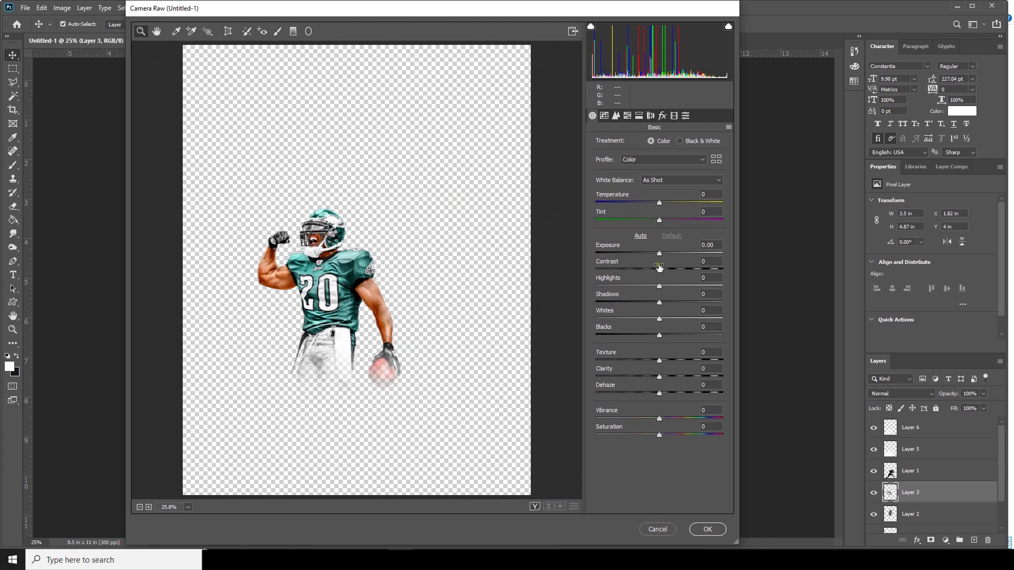
left_click(661, 254)
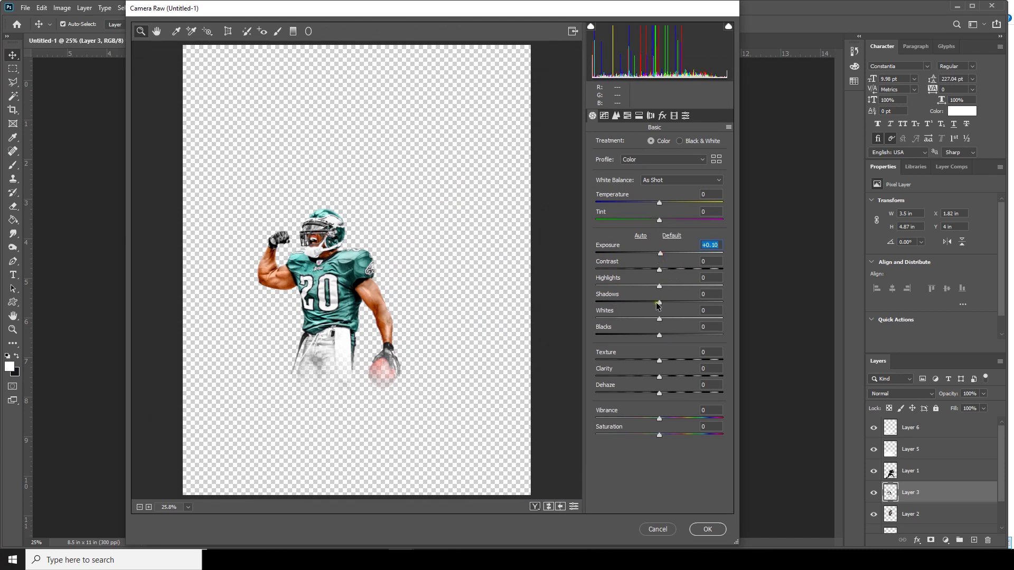
left_click_drag(659, 303, 559, 294)
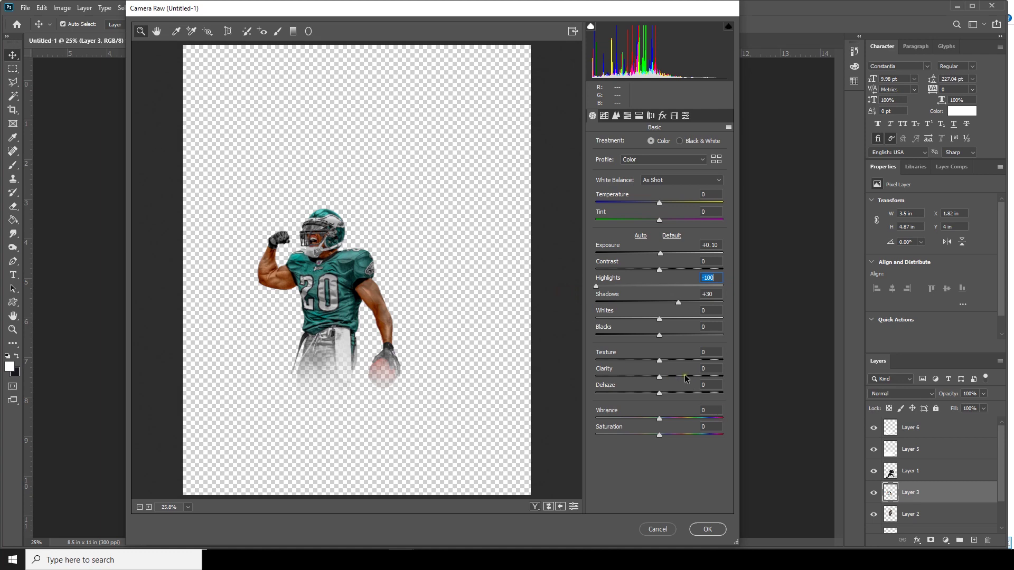
left_click_drag(685, 379, 707, 377)
- Raise the green-jersey player's luminance noise reduction, set orange saturation to -86 and red saturation to -68, and apply the filter
left_click(616, 116)
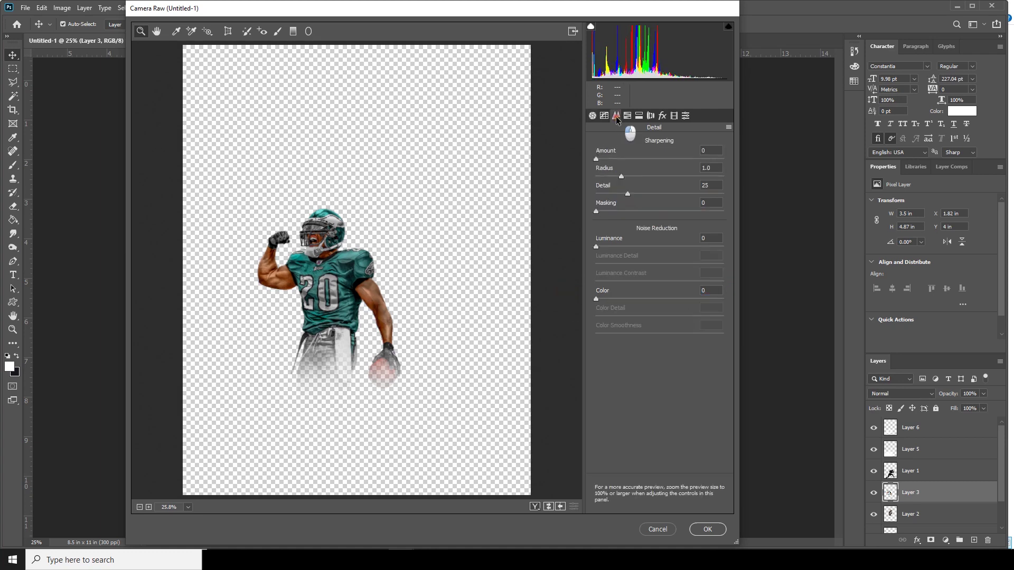
left_click_drag(668, 245, 704, 247)
left_click(627, 116)
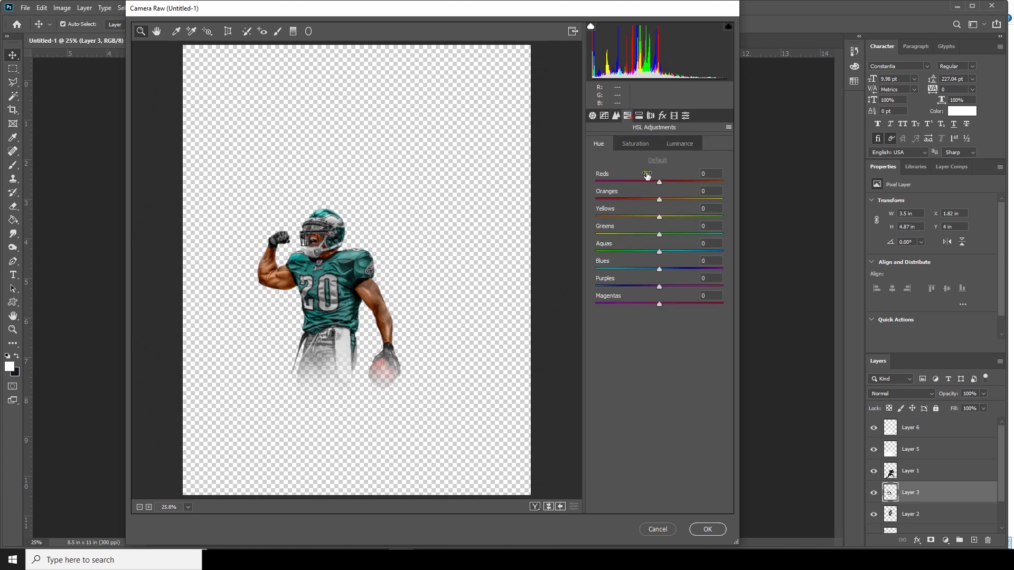
left_click(634, 148)
left_click(606, 199)
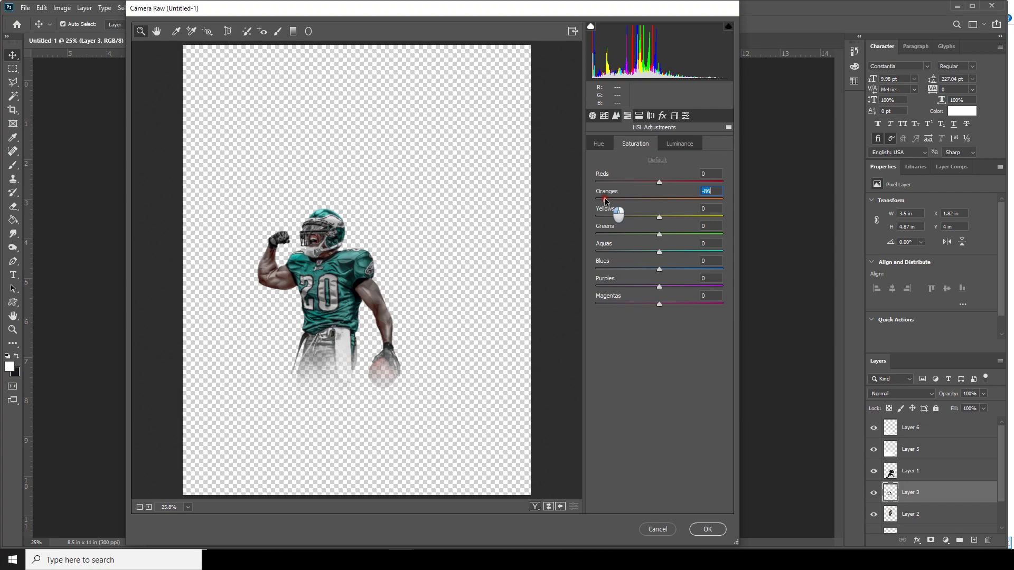
left_click_drag(659, 182, 616, 185)
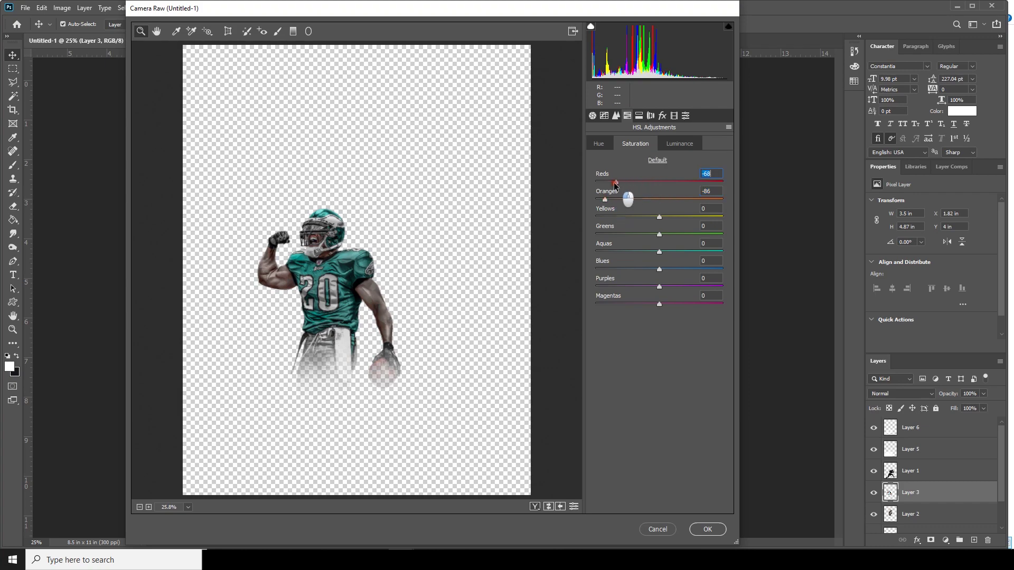
left_click(717, 528)
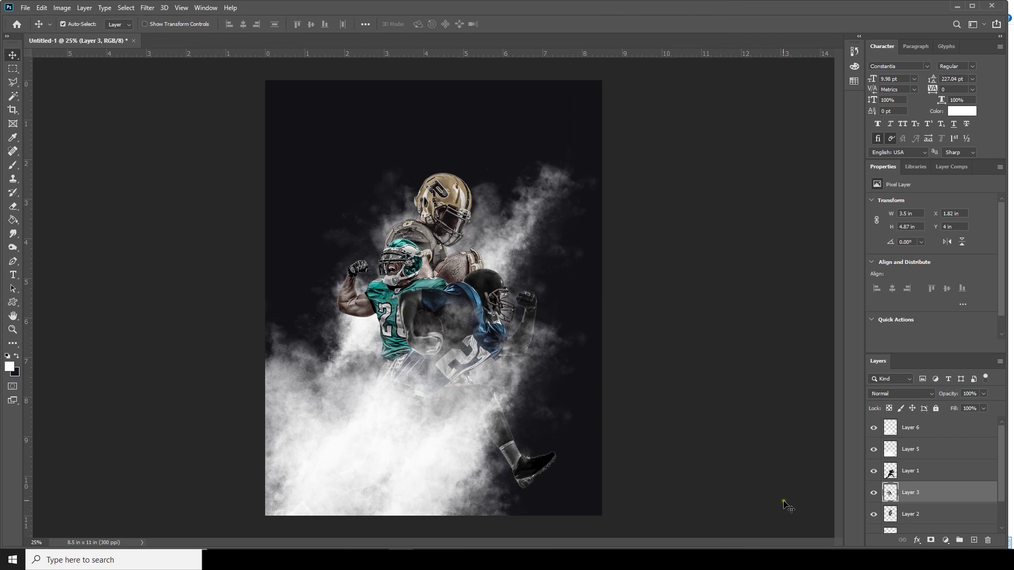
key("ctrl+minus")
key("ctrl+plus")
key("ctrl+minus")
key("ctrl+plus")
key("ctrl+minus")
key("ctrl+plus")
- Add a Color Lookup adjustment above Layer 6 and load the WindyCineD.cube 3D LUT from the Drone Lut folder
left_click(910, 432)
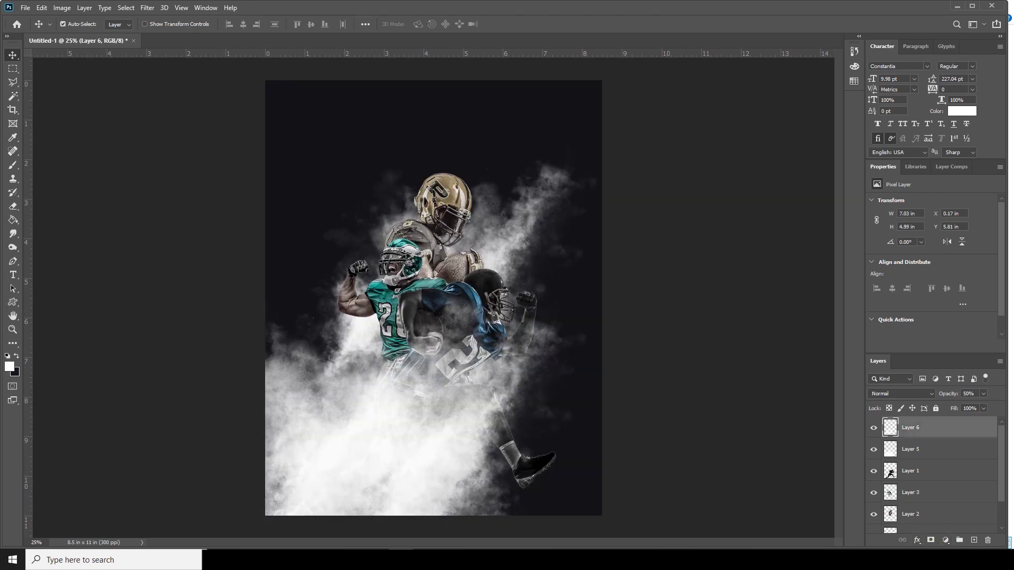
left_click(946, 540)
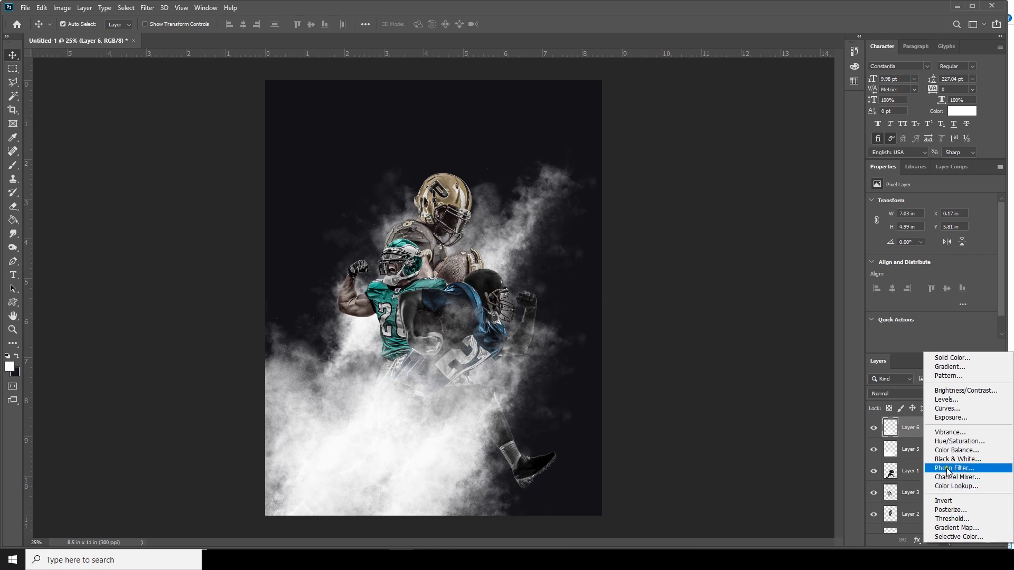
left_click(949, 486)
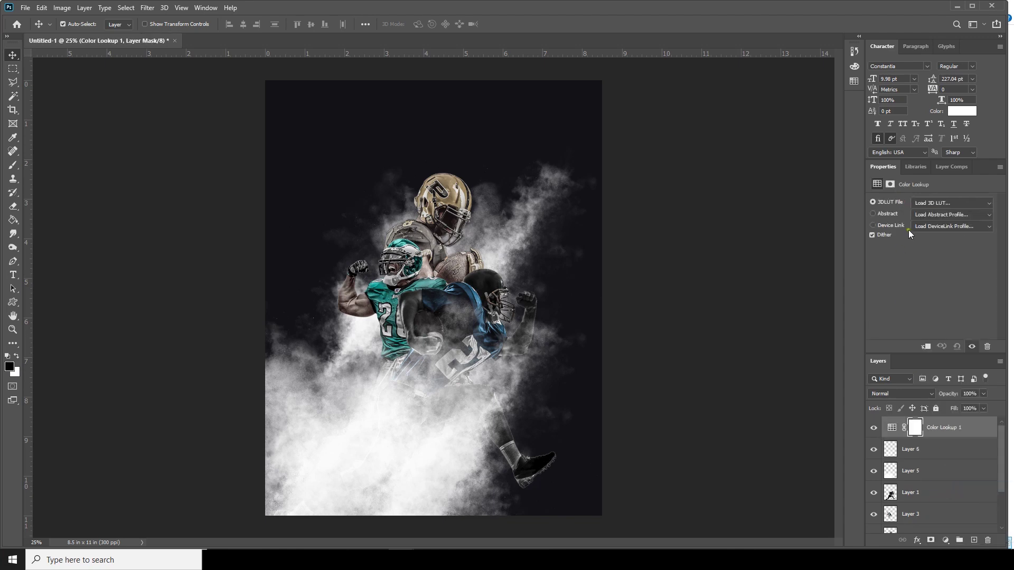
left_click(933, 205)
left_click(921, 219)
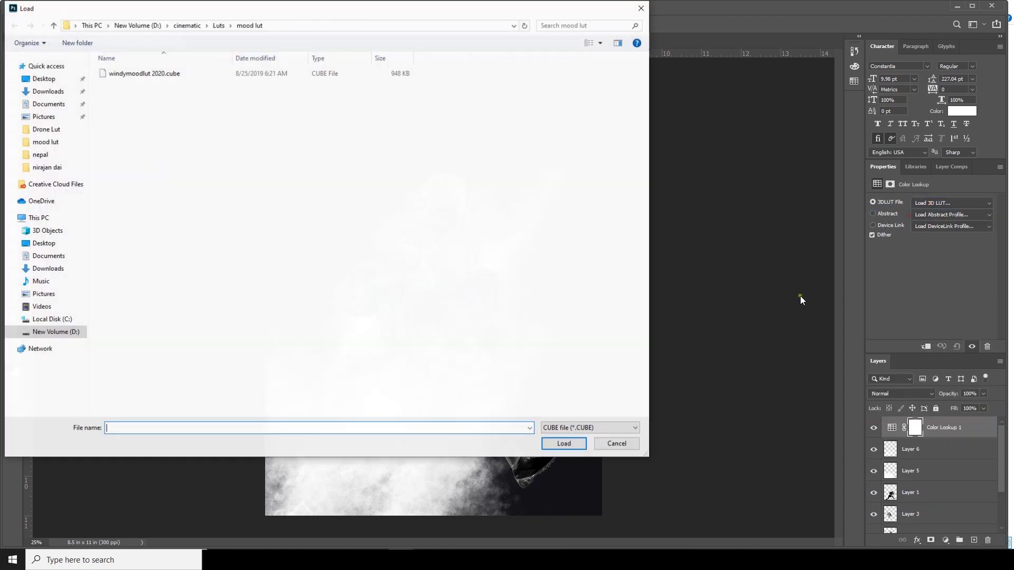
left_click(46, 129)
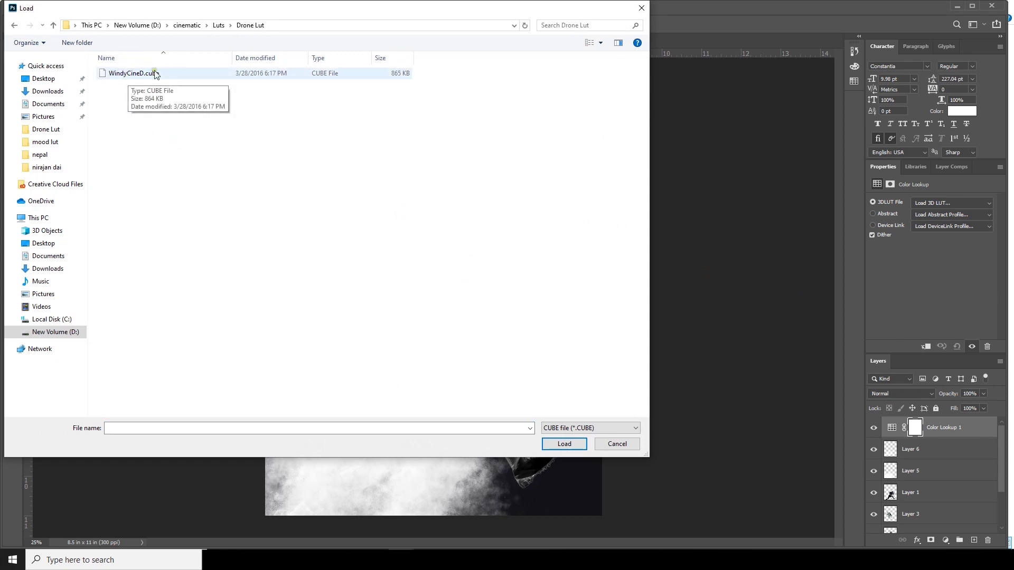
left_click(123, 75)
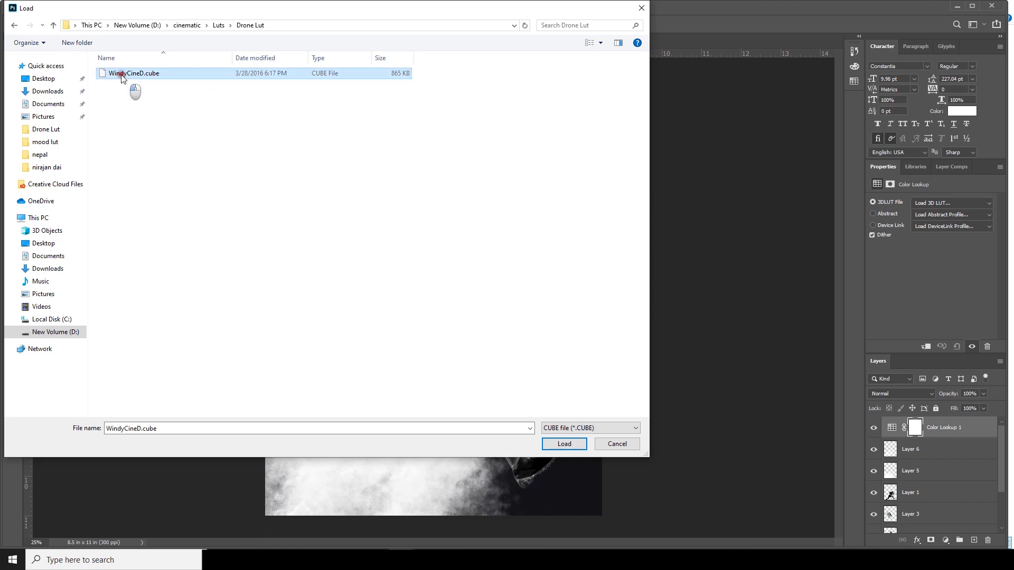
left_click(564, 444)
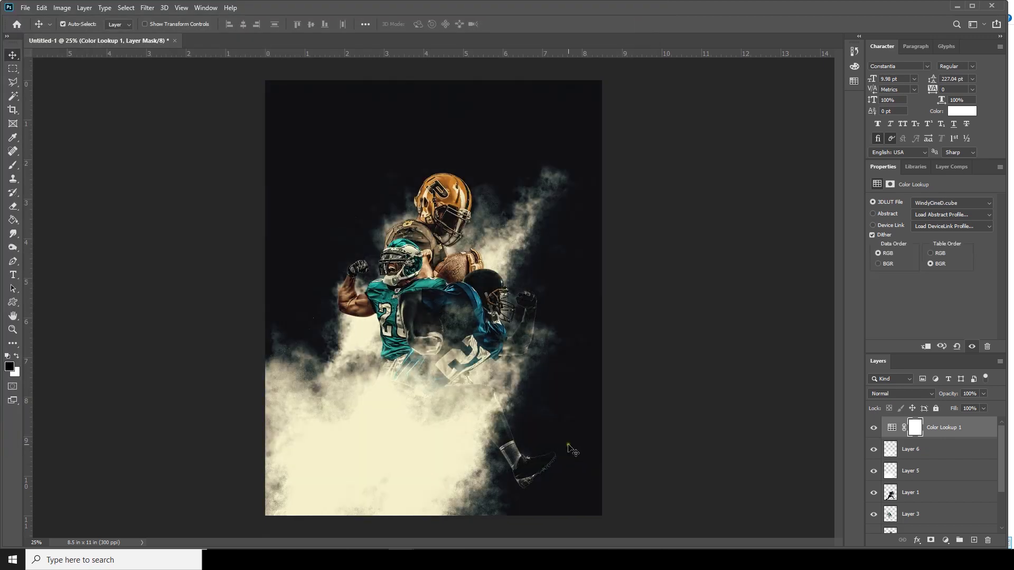
- Reduce the Color Lookup adjustment's opacity to 66%
key("ctrl+minus")
key("ctrl+plus")
key("ctrl+plus")
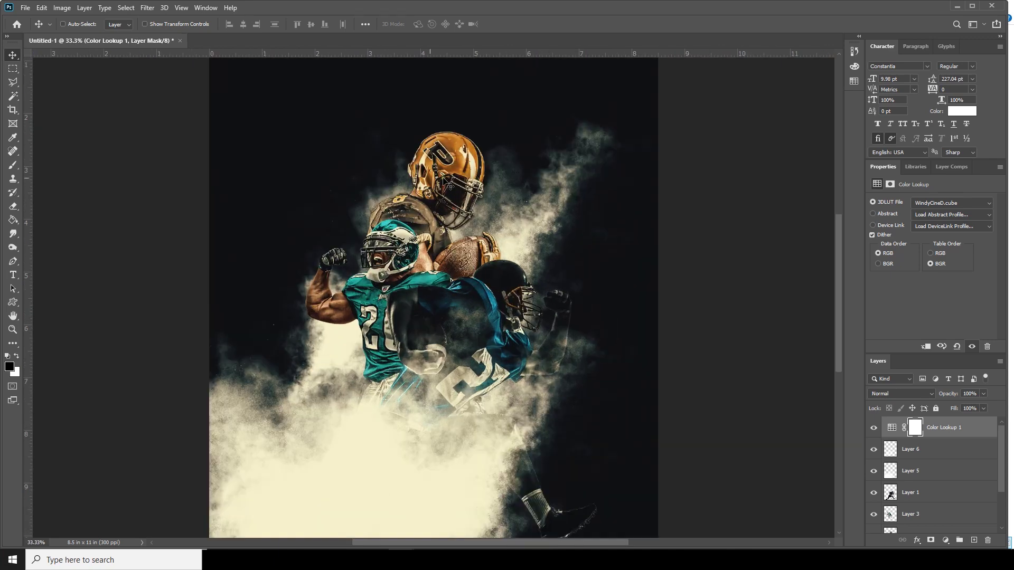
key("ctrl+minus")
left_click(916, 430)
left_click(982, 394)
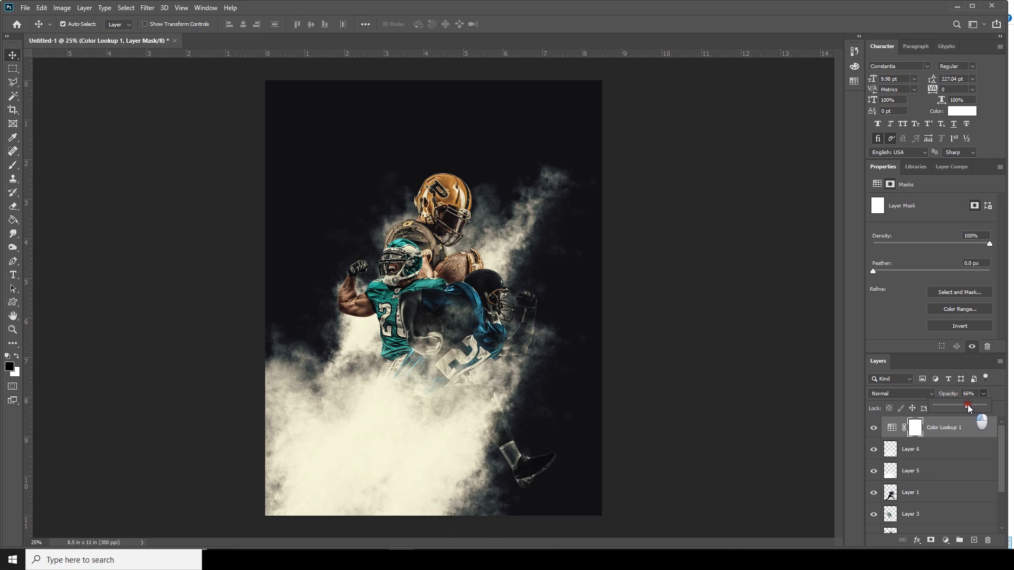
- Add the text GRIND in white Constantia just above the gold-helmet player
left_click(15, 279)
left_click(407, 162)
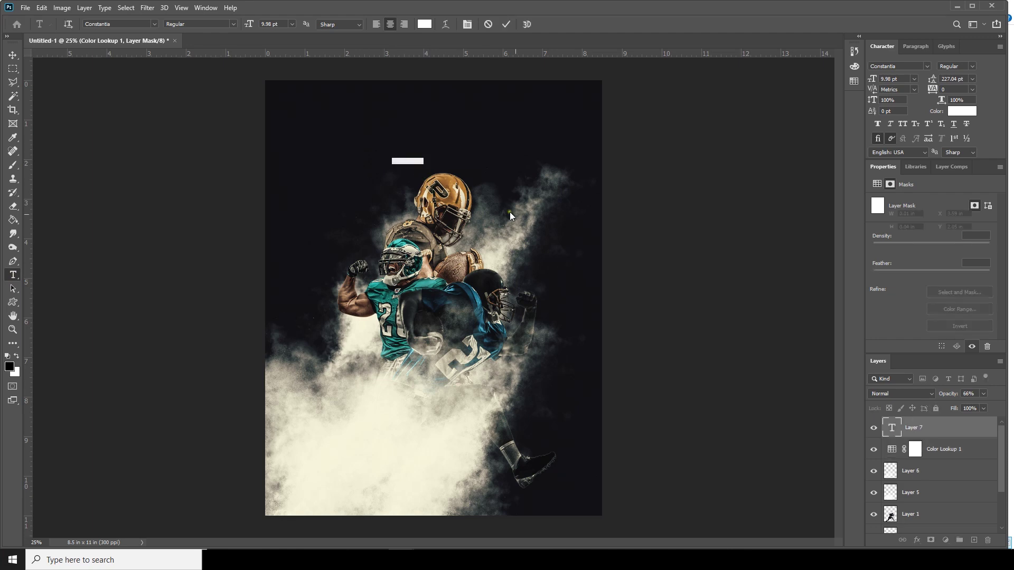
type("GRIND")
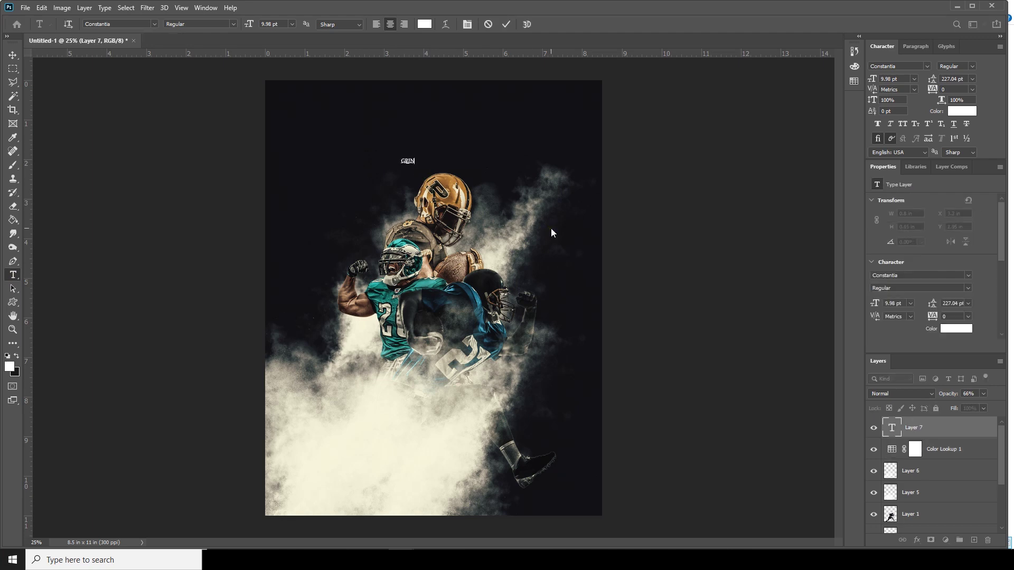
left_click(12, 55)
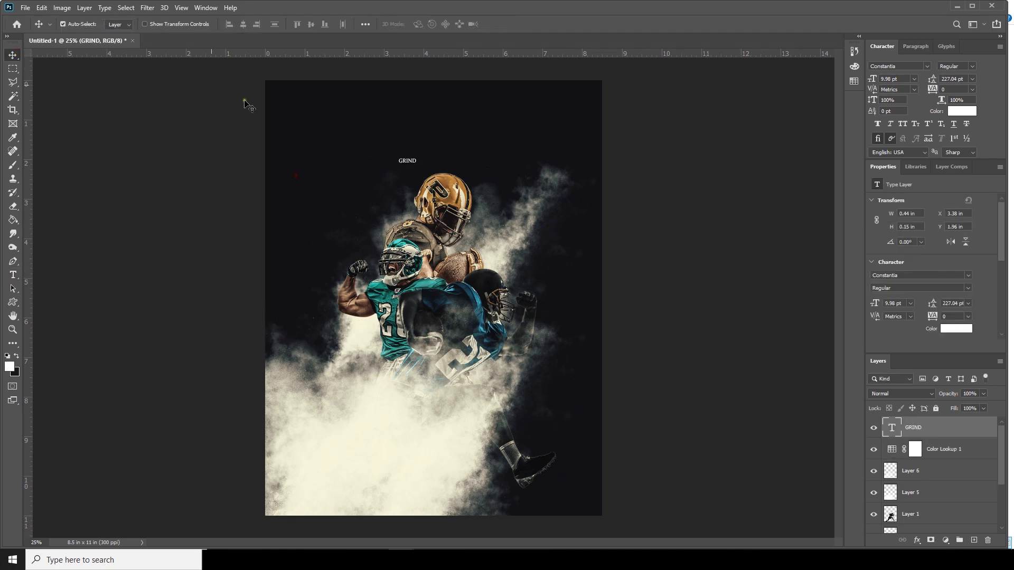
- Enlarge the GRIND text to about 4.76 in wide above the players and move its layer below Color Lookup 1
left_click(41, 7)
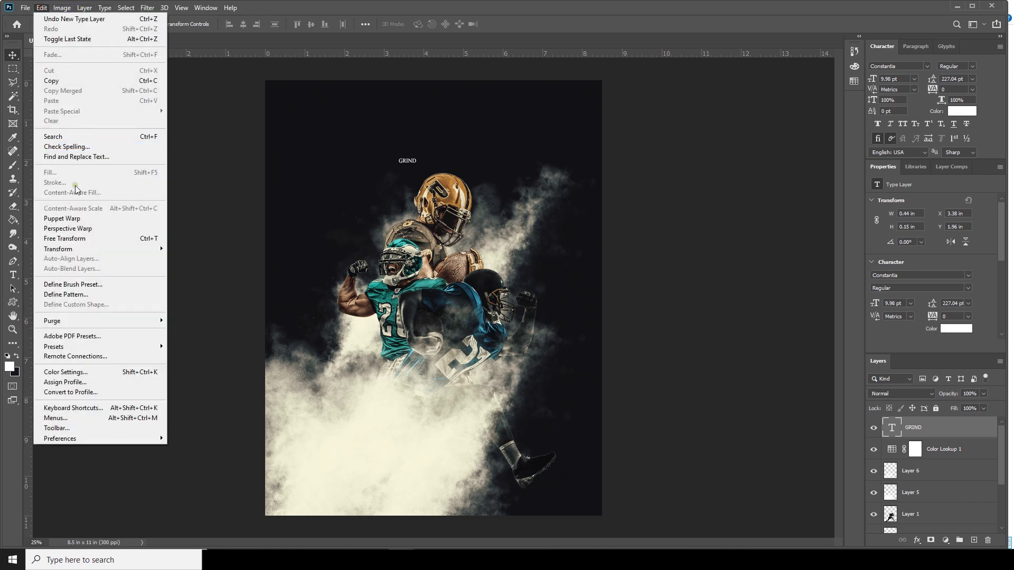
left_click(78, 238)
left_click_drag(417, 164, 534, 188)
key("Return")
left_click_drag(891, 429, 892, 452)
- Set the GRIND text color to cream #f1eed5
double_click(892, 451)
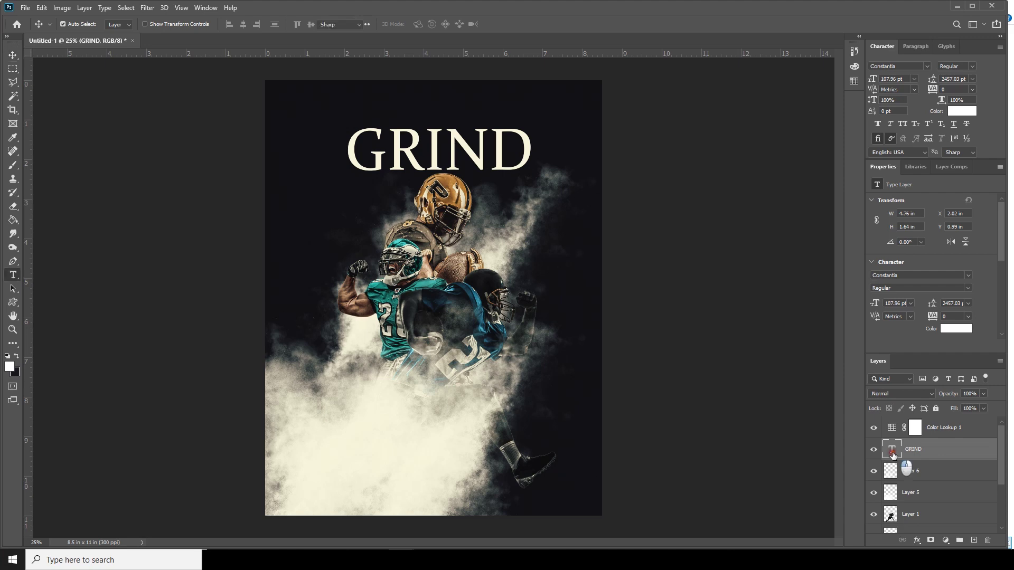
left_click(425, 24)
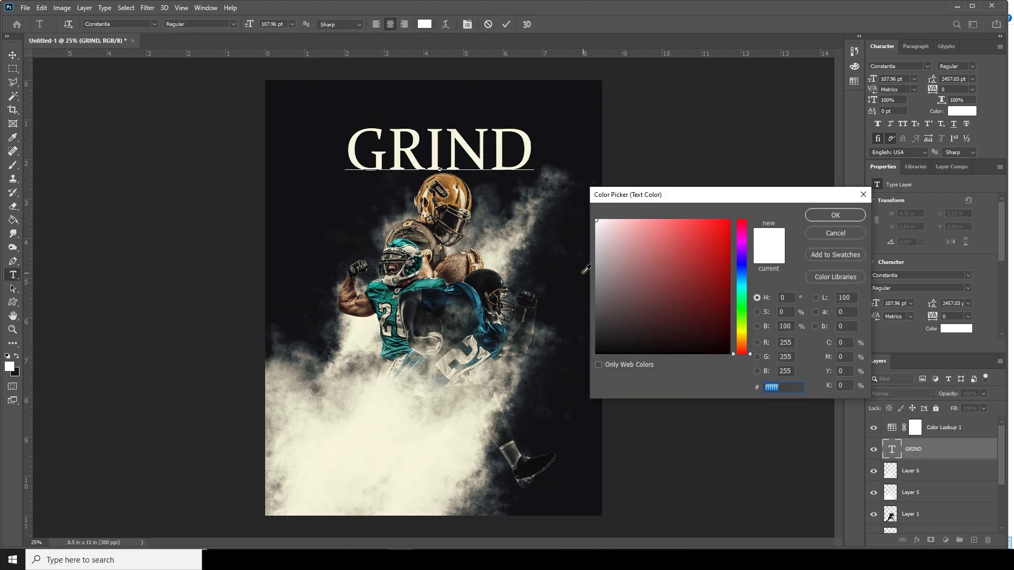
left_click(614, 278)
type("f1eed5")
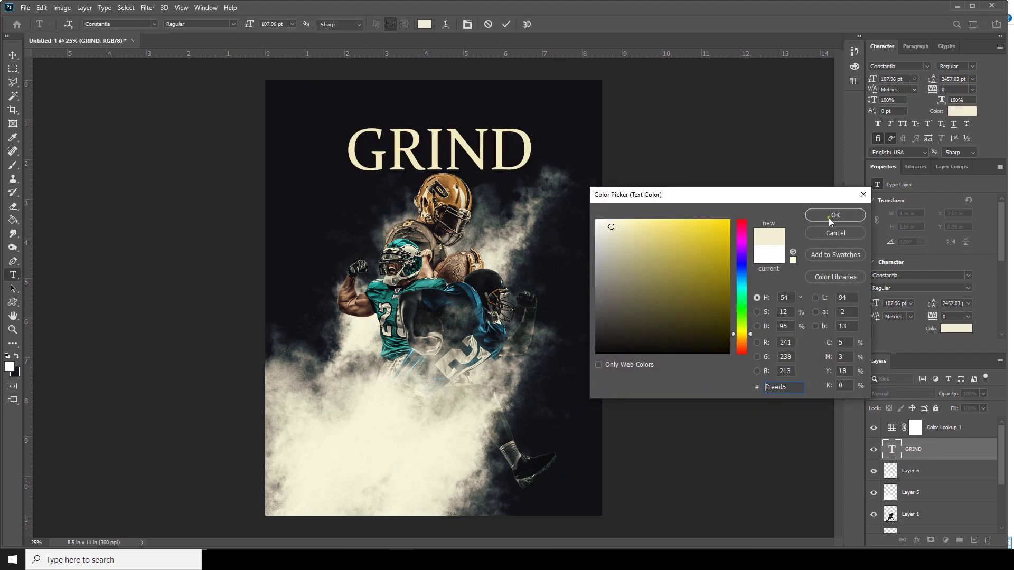
left_click(835, 215)
key("ctrl+Return")
key("v")
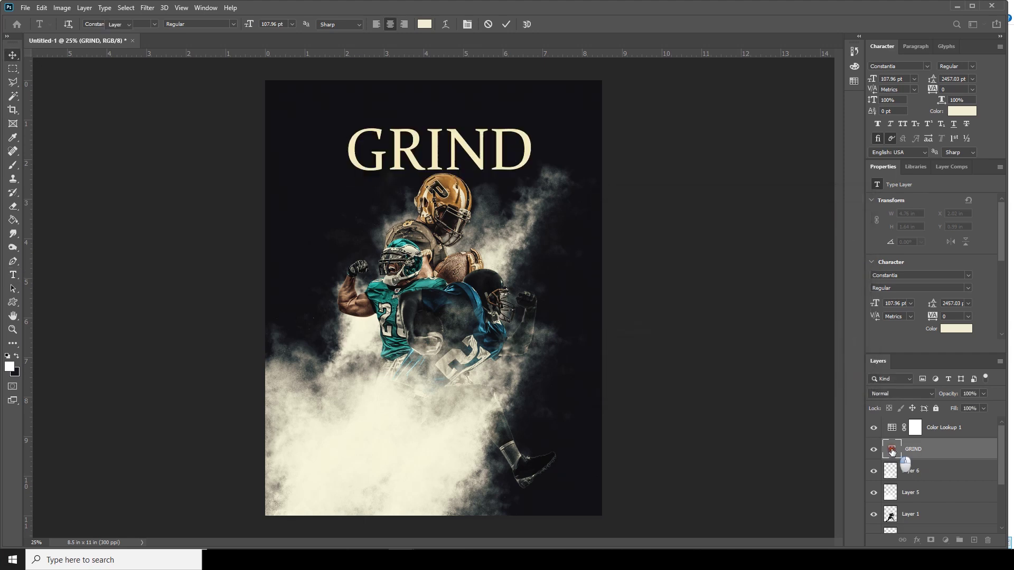
- Add a layer mask to the GRIND text layer and choose the e13 particle brush for painting on it
left_click(931, 541)
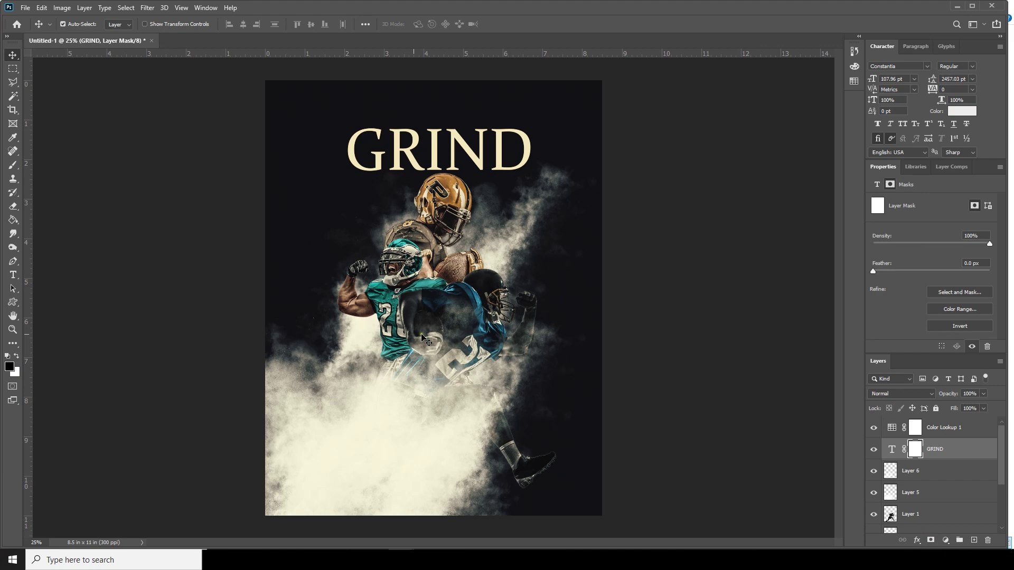
left_click(13, 169)
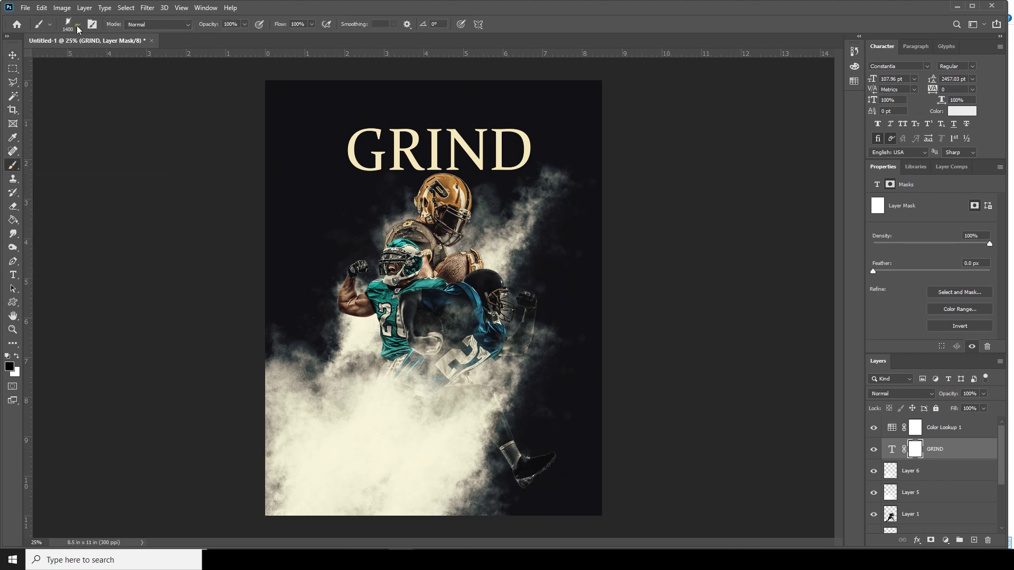
left_click(78, 24)
double_click(160, 466)
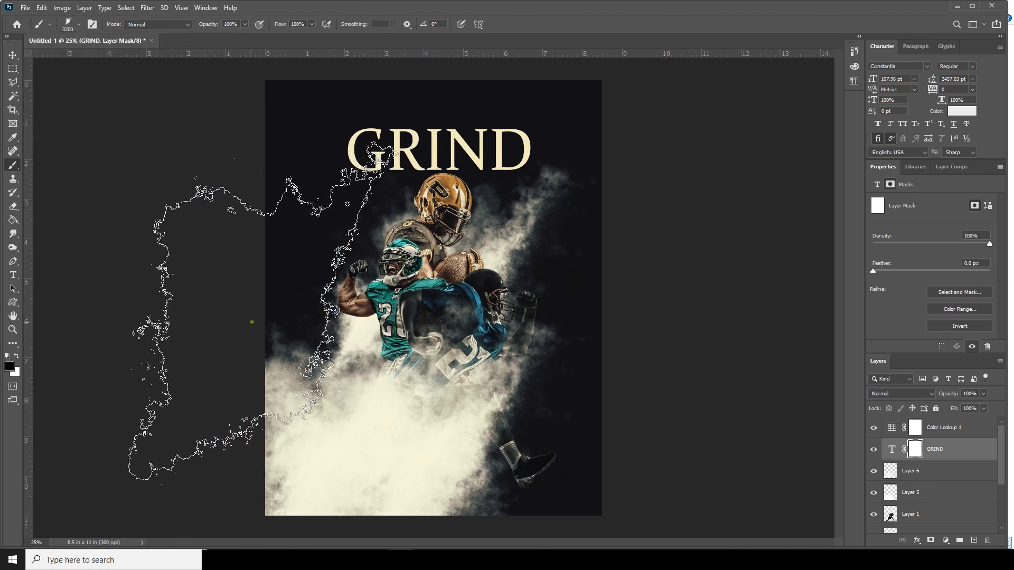
- Paint black on the GRIND layer mask with the particle brush, reducing its size to 2100 px, to partly fade the letters
key("bracketleft")
key("bracketleft")
key("bracketleft")
key("bracketleft")
key("bracketleft")
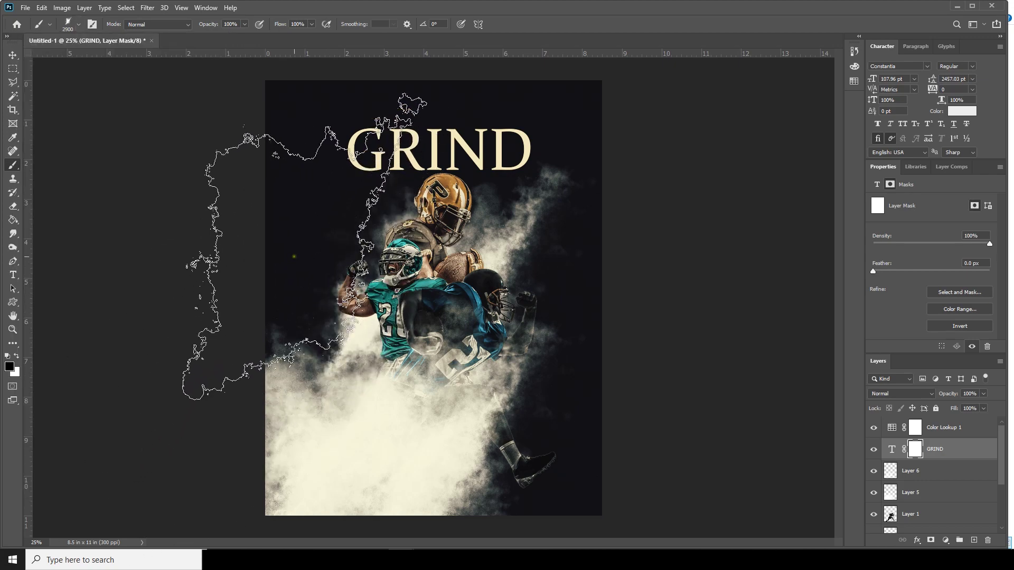
key("bracketleft")
key("bracketleft")
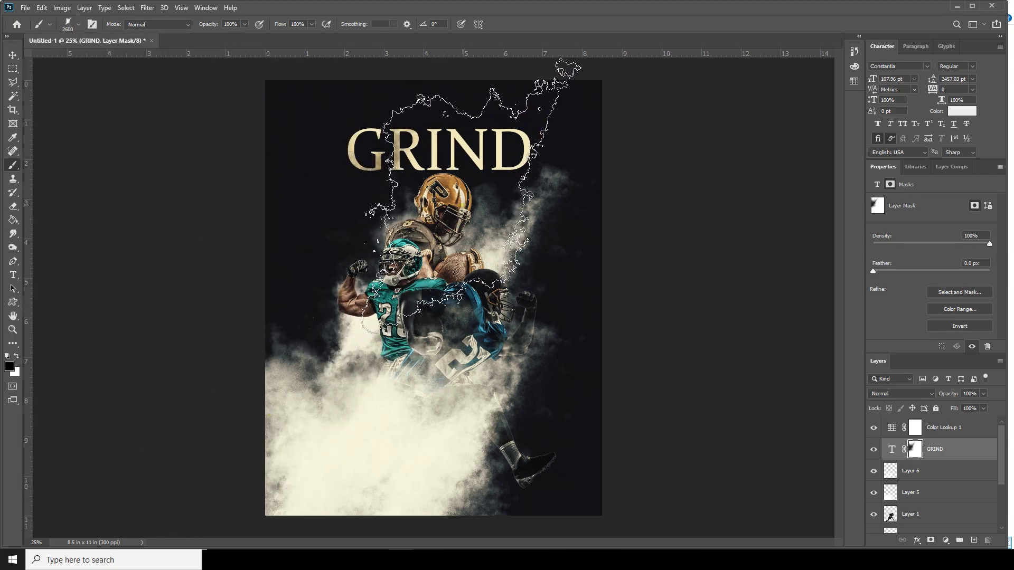
left_click(496, 222)
key("bracketleft")
key("bracketleft")
key("bracketleft")
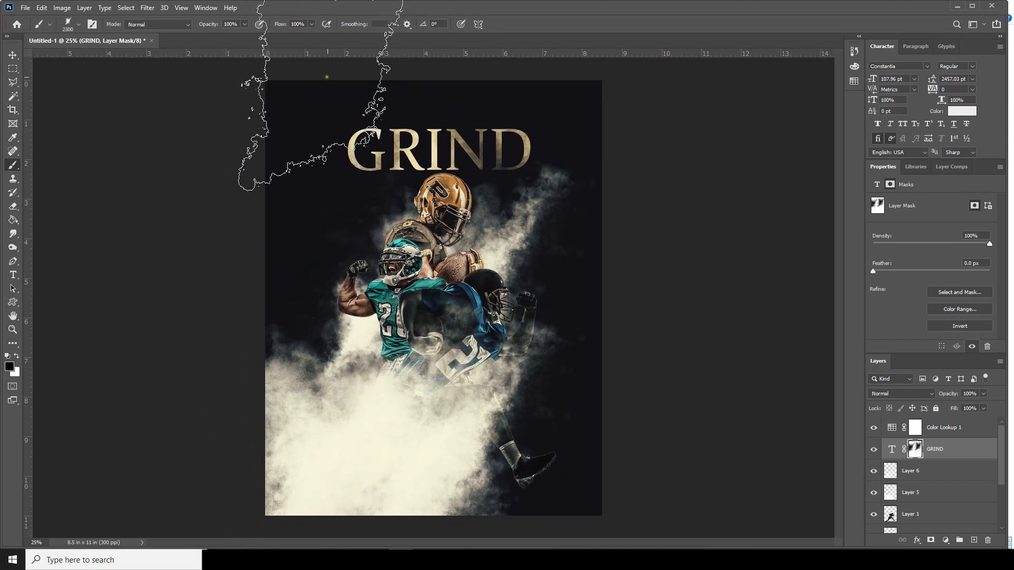
key("bracketleft")
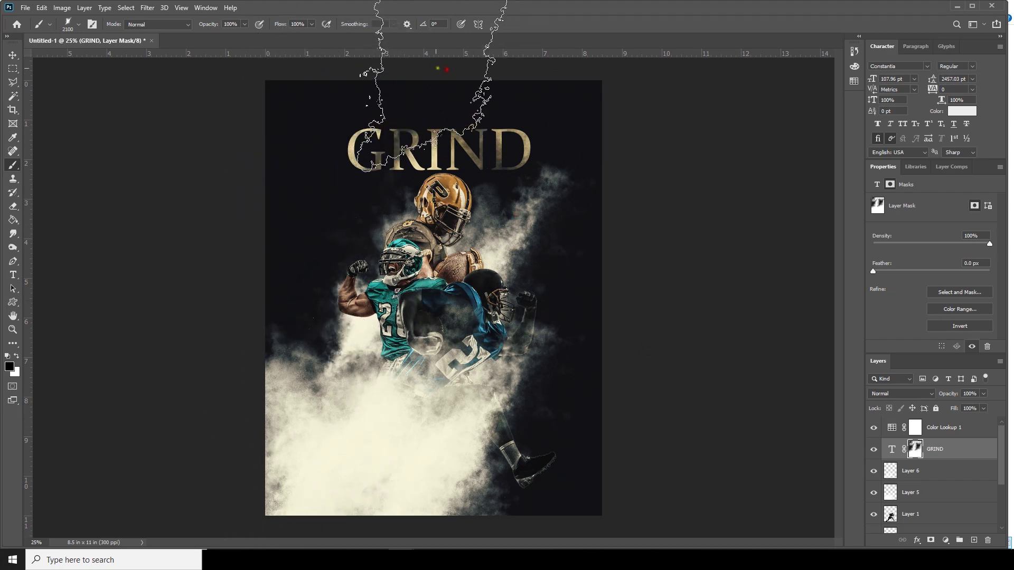
left_click(13, 56)
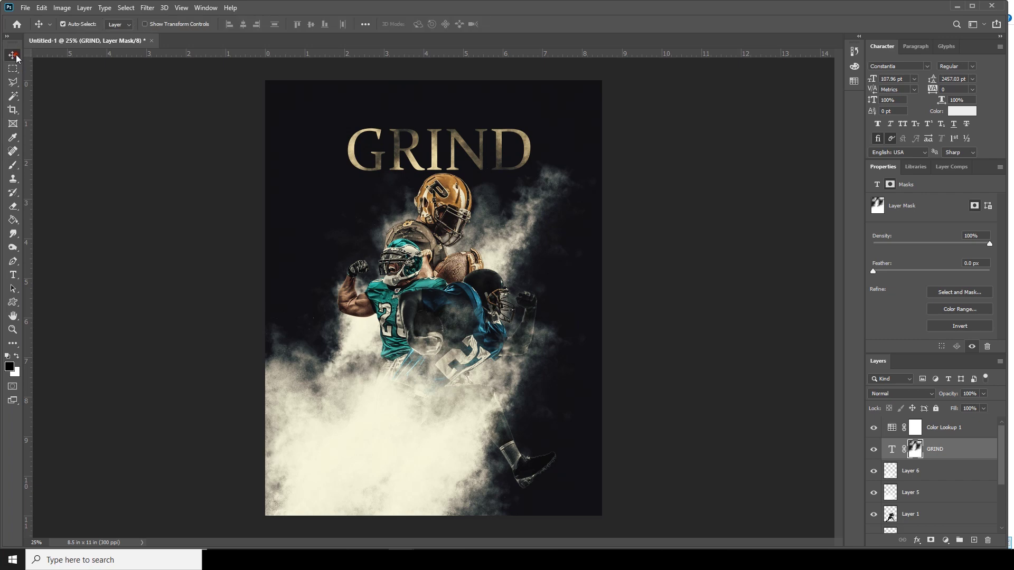
- Set the masked GRIND text color to white
double_click(893, 448)
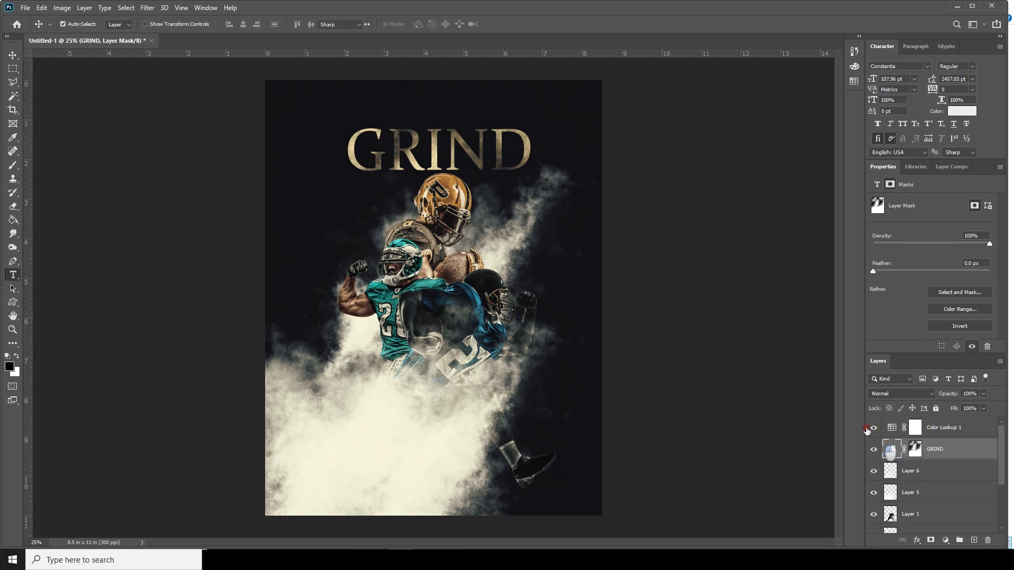
left_click(424, 24)
left_click_drag(624, 250, 587, 212)
left_click(835, 215)
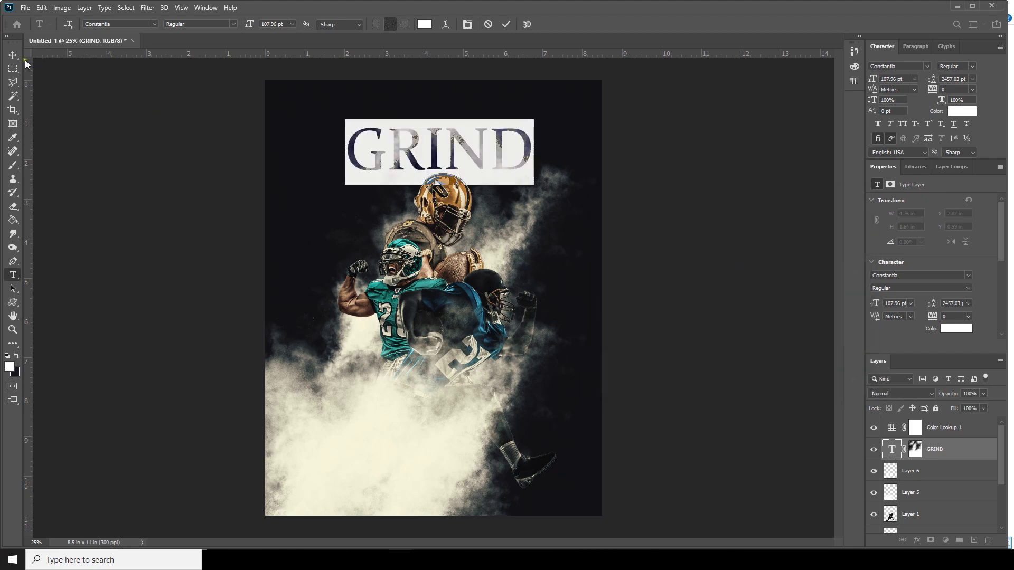
left_click(13, 55)
- Scale the GRIND title down to about 75% around its center, about 3.57 in wide
key("ctrl+t")
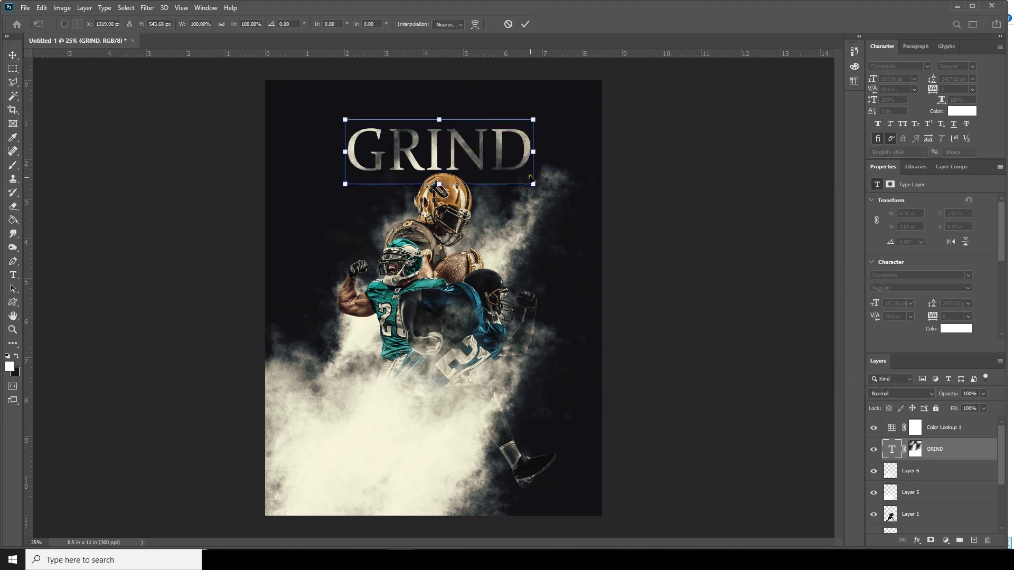
left_click_drag(534, 185, 511, 180)
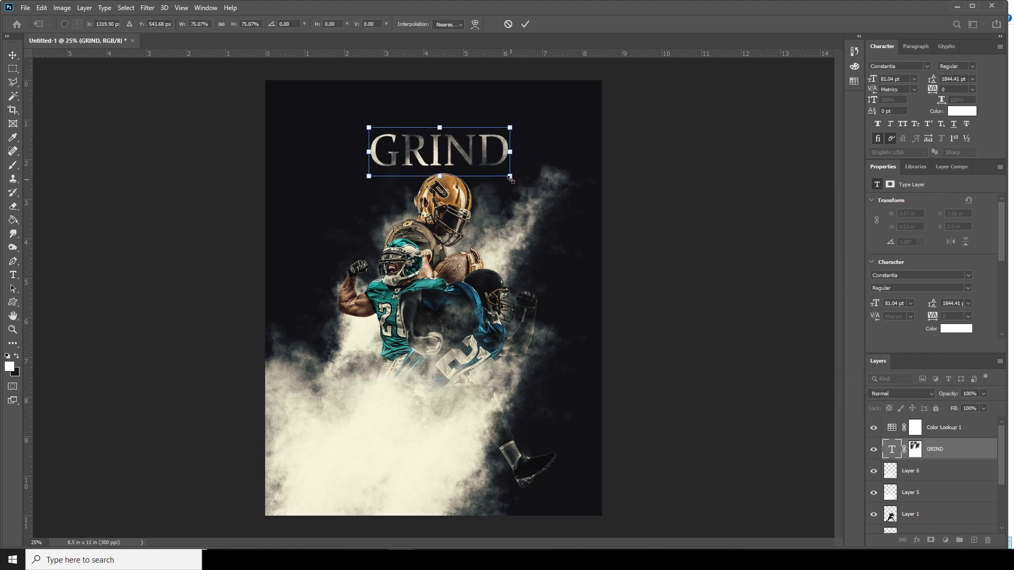
key("Return")
key("ctrl+minus")
key("ctrl+minus")
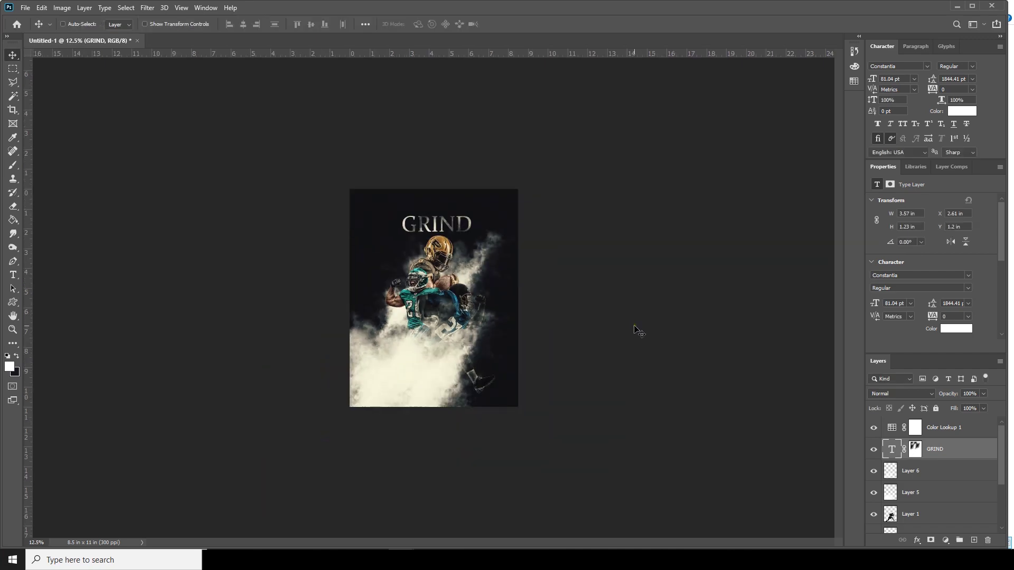
key("ctrl+plus")
key("ctrl+plus")
key("ctrl")
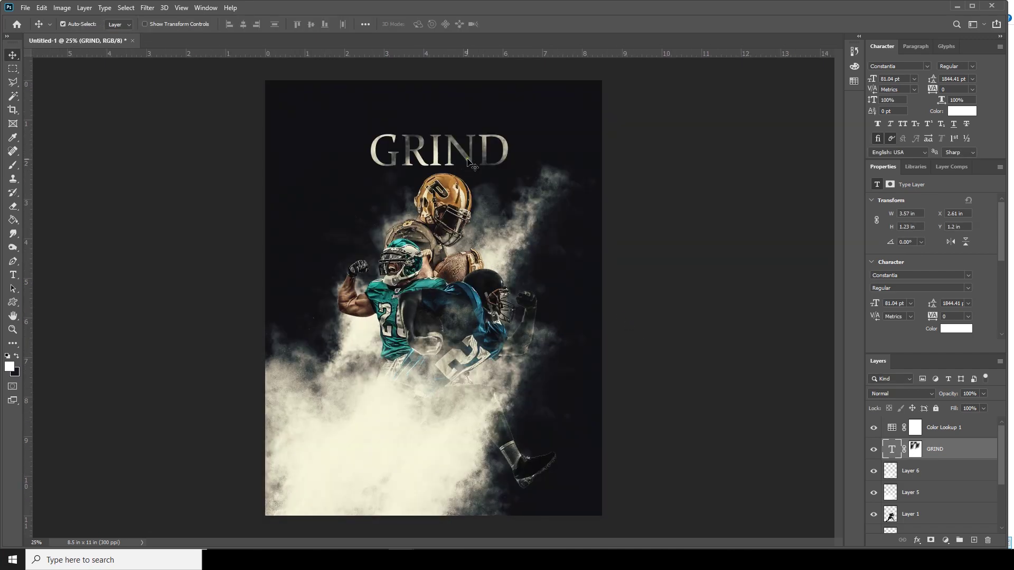
- Add a new layer above the GRIND title and choose the Soft Round brush from the General Brushes
left_click(916, 449)
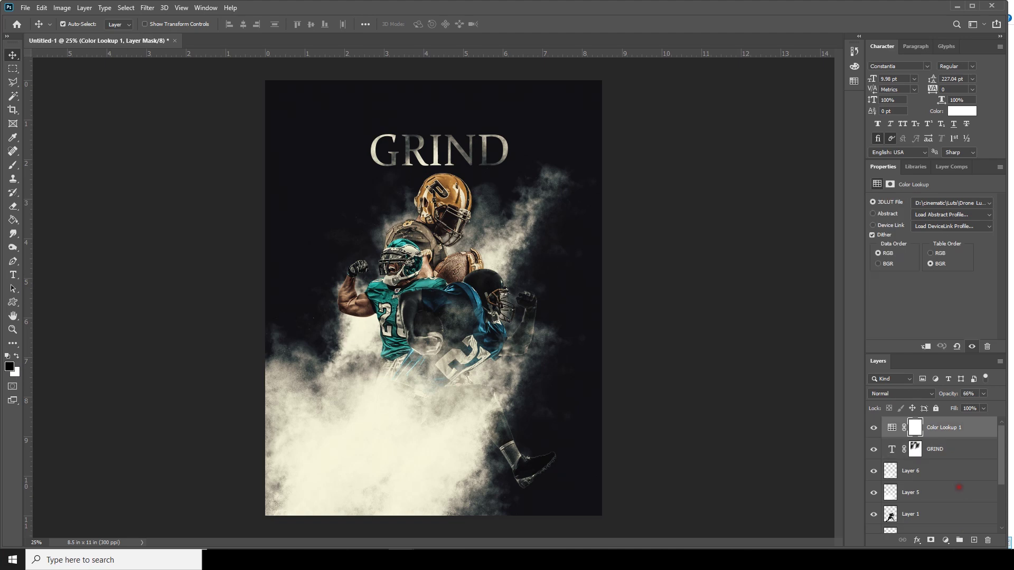
key("b")
key("x")
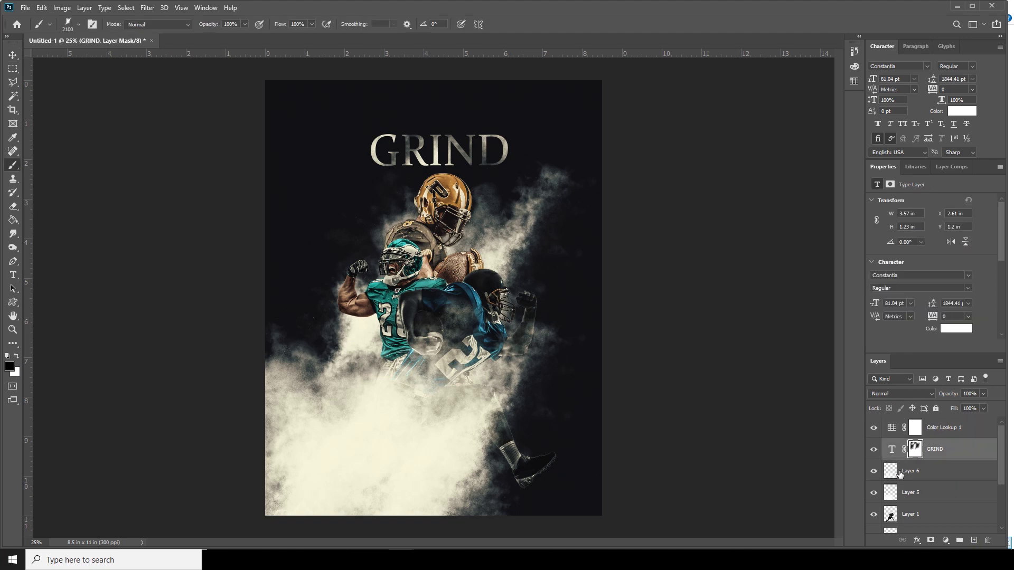
left_click(974, 539)
left_click(392, 423, "alt")
left_click(78, 24)
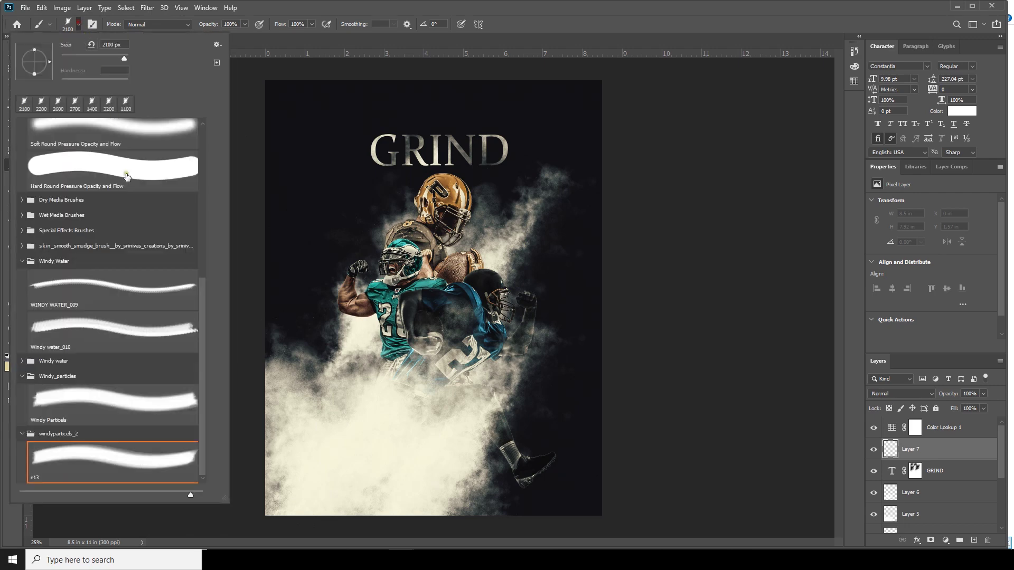
scroll(201, 221, "up", 10)
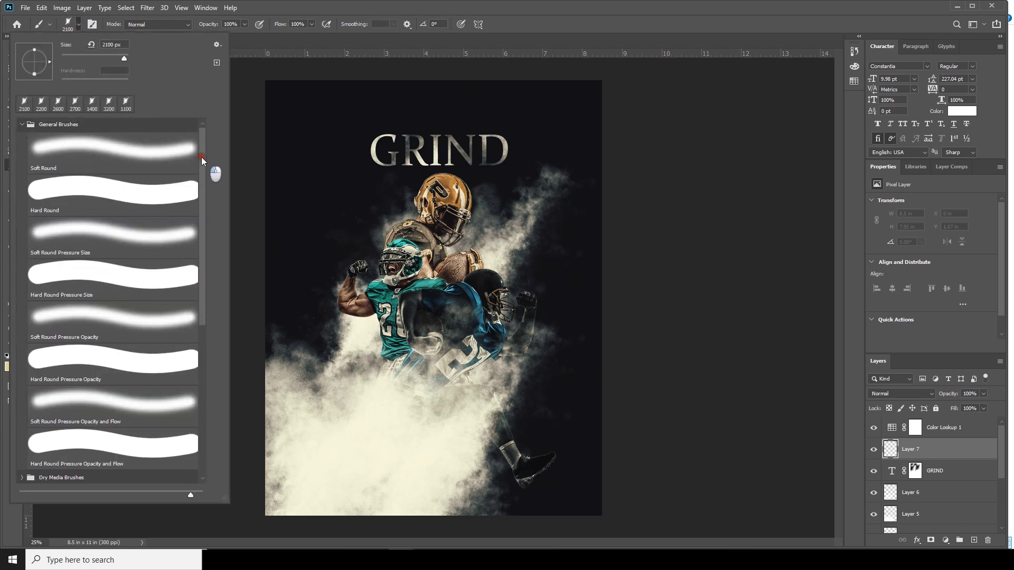
double_click(163, 154)
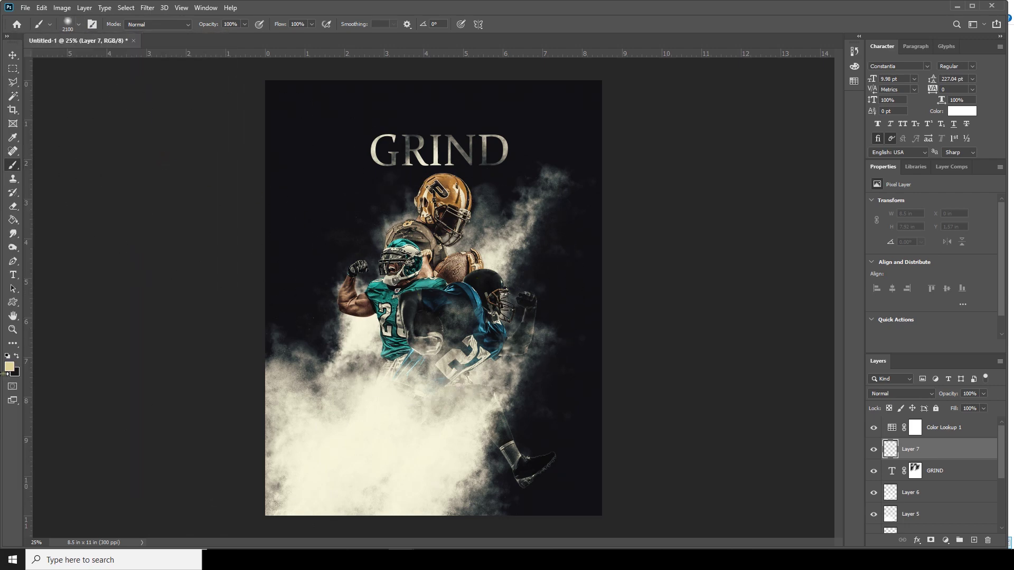
- Set the foreground color to white (ffffff) and paint a soft glow over the players with an 1800 px brush
left_click(9, 367)
left_click(596, 221)
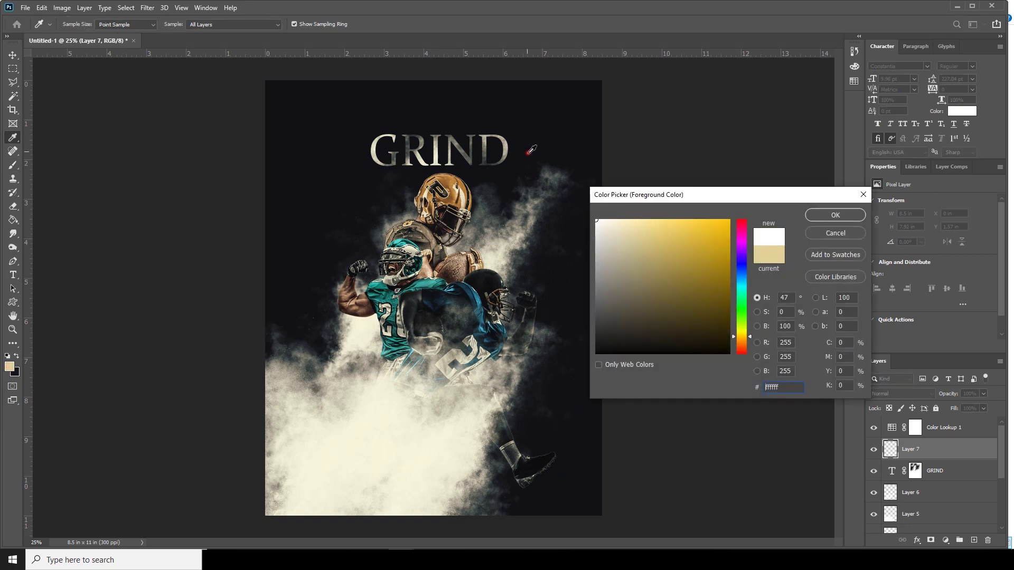
left_click(808, 219)
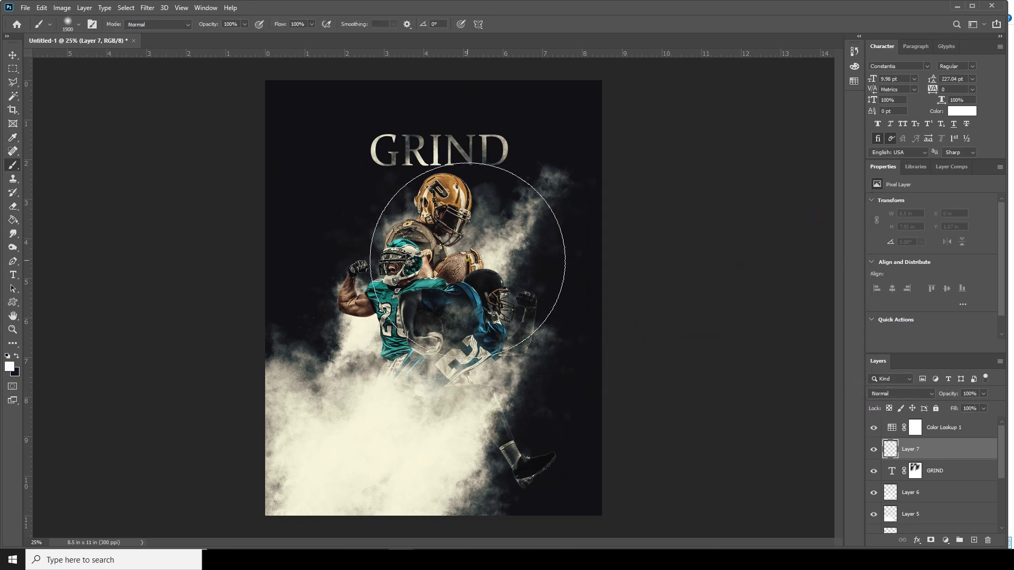
key("[")
left_click_drag(452, 271, 396, 419)
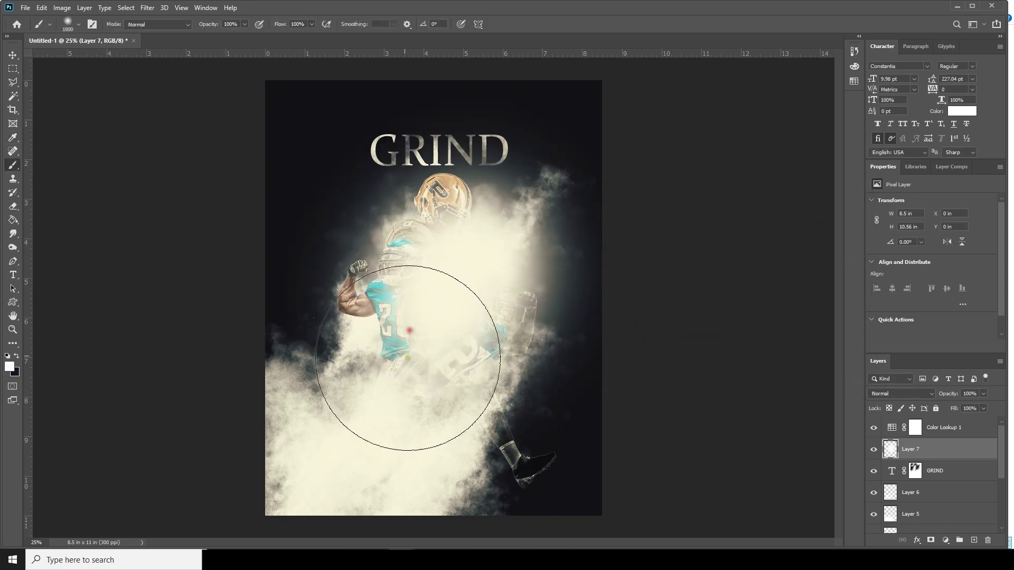
- Set the glow layer's blend mode to Soft Light and its opacity to 55%
left_click(889, 395)
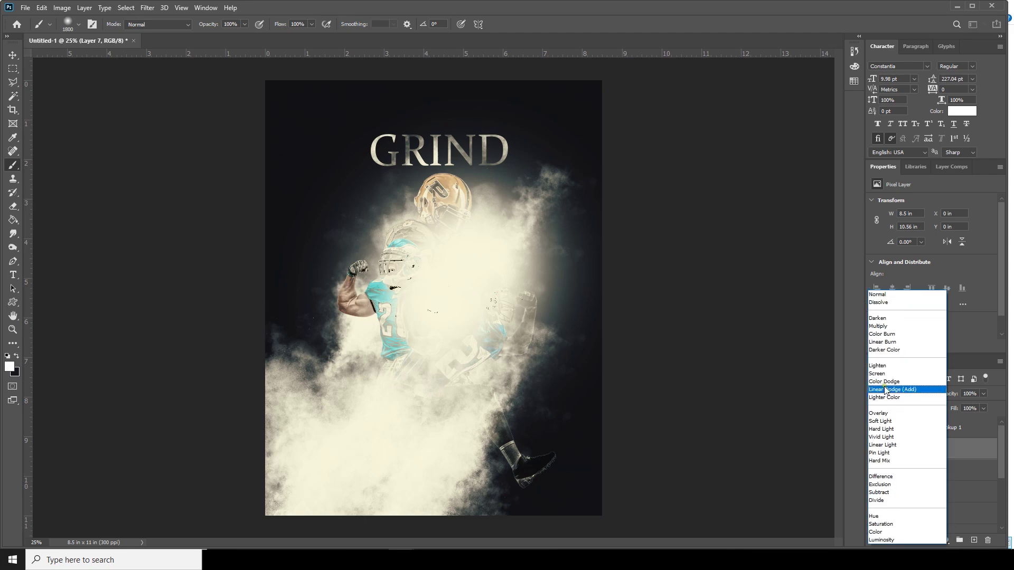
left_click(880, 422)
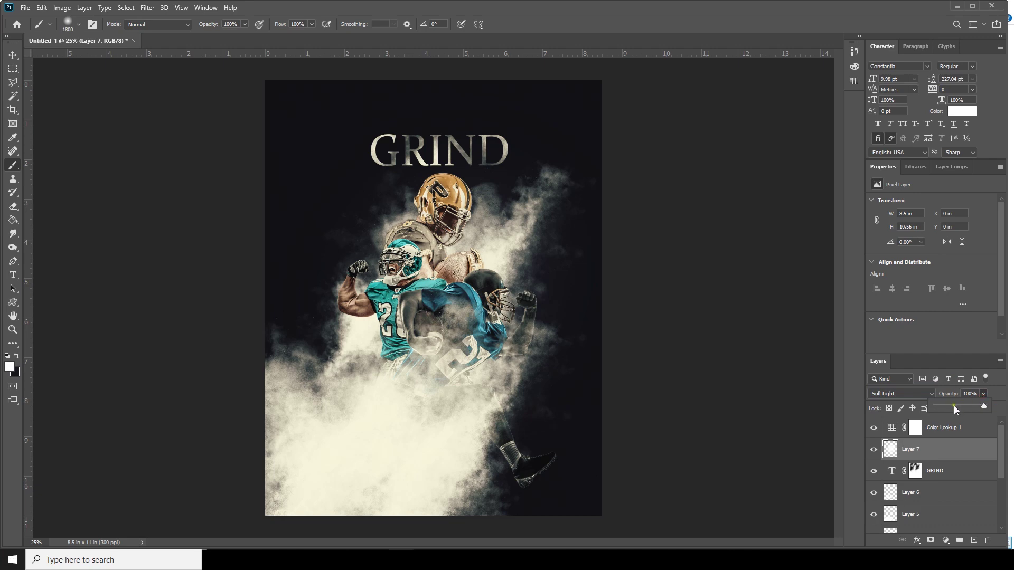
left_click_drag(960, 411, 963, 408)
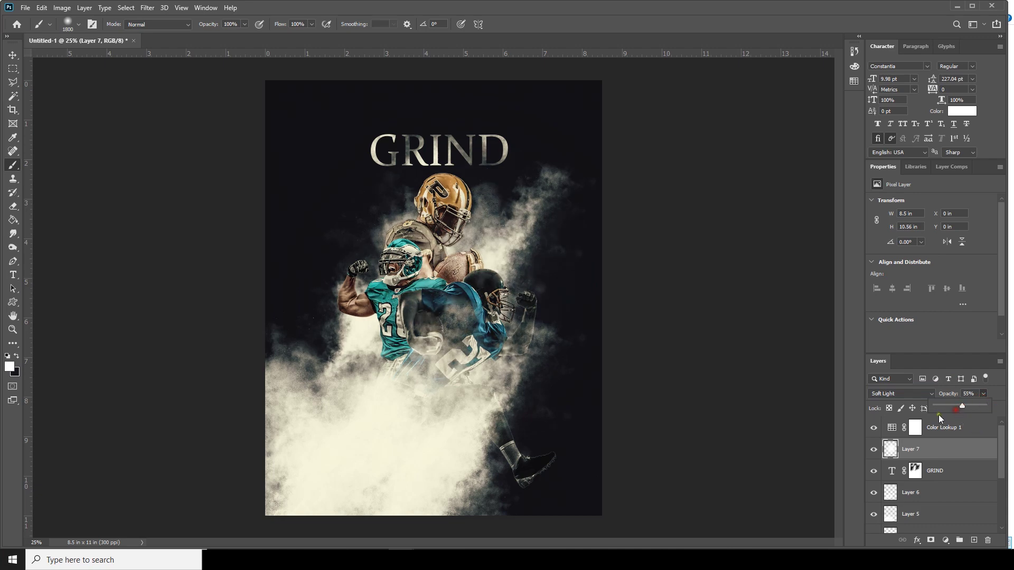
- Reduce the brush to 1400 px and extend the white glow around the title, the dark background and the smoke
key("bracketleft")
key("bracketleft")
key("bracketleft")
key("bracketleft")
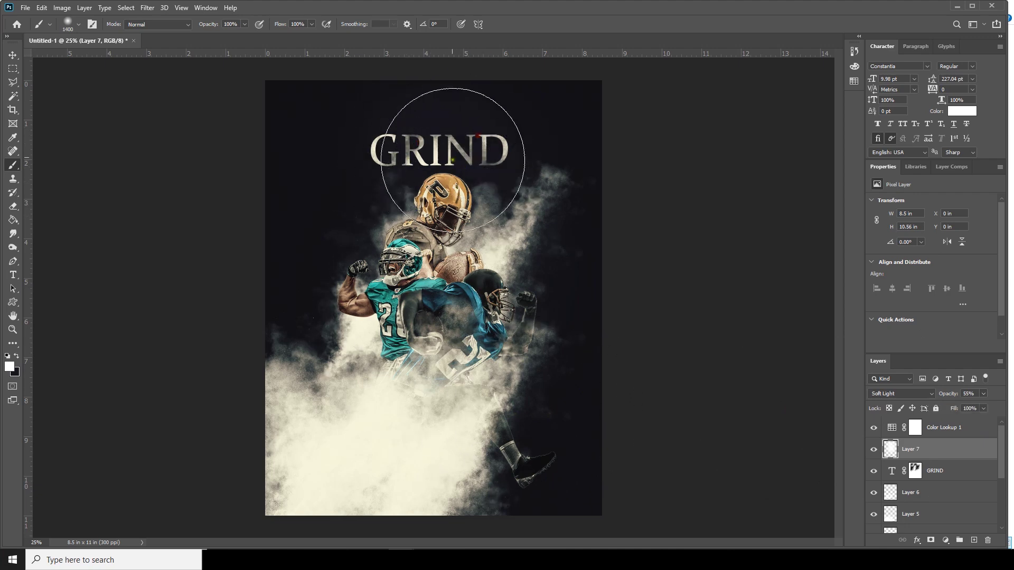
left_click(581, 146)
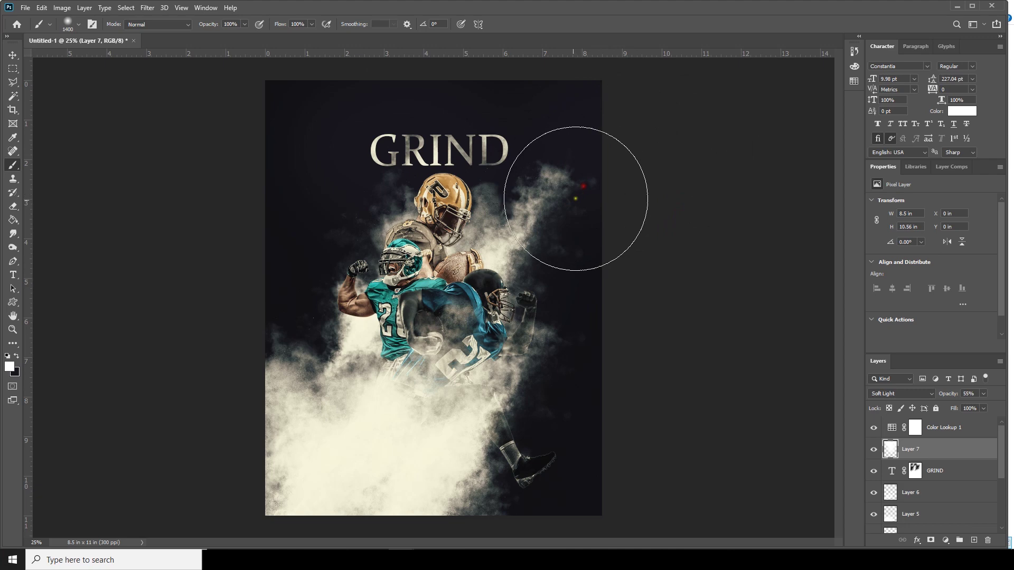
mouse_move(350, 326)
left_mouse_down()
mouse_move(271, 320)
mouse_move(410, 236)
mouse_move(525, 387)
mouse_move(570, 370)
left_mouse_up()
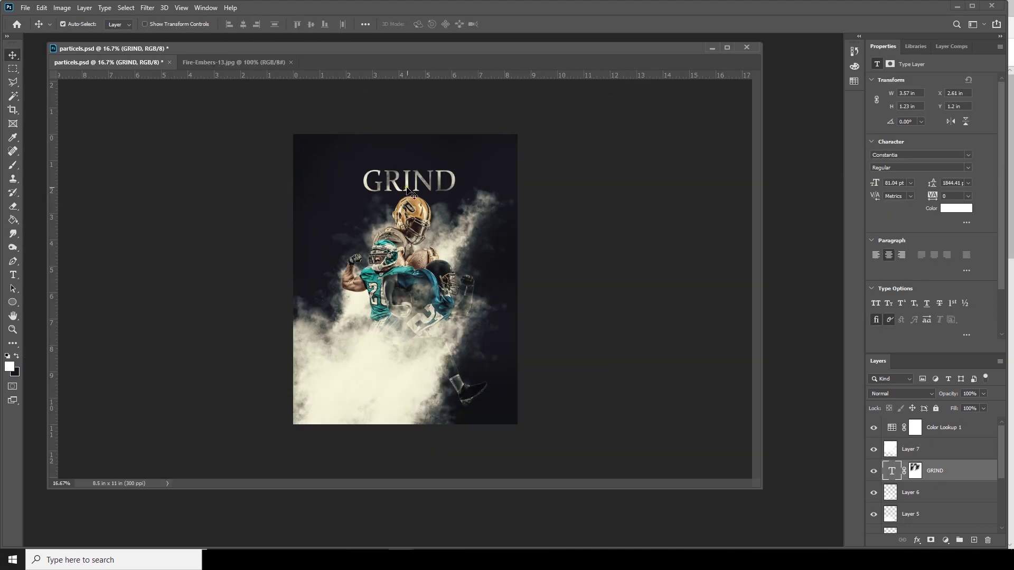
- Duplicate the GRIND text layer together with its mask
right_click(411, 189)
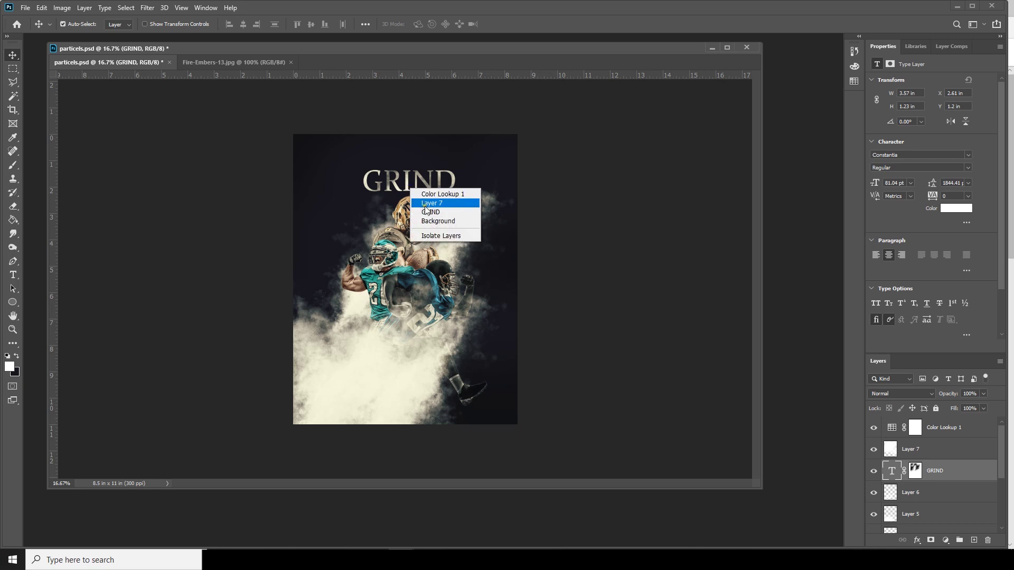
left_click(427, 211)
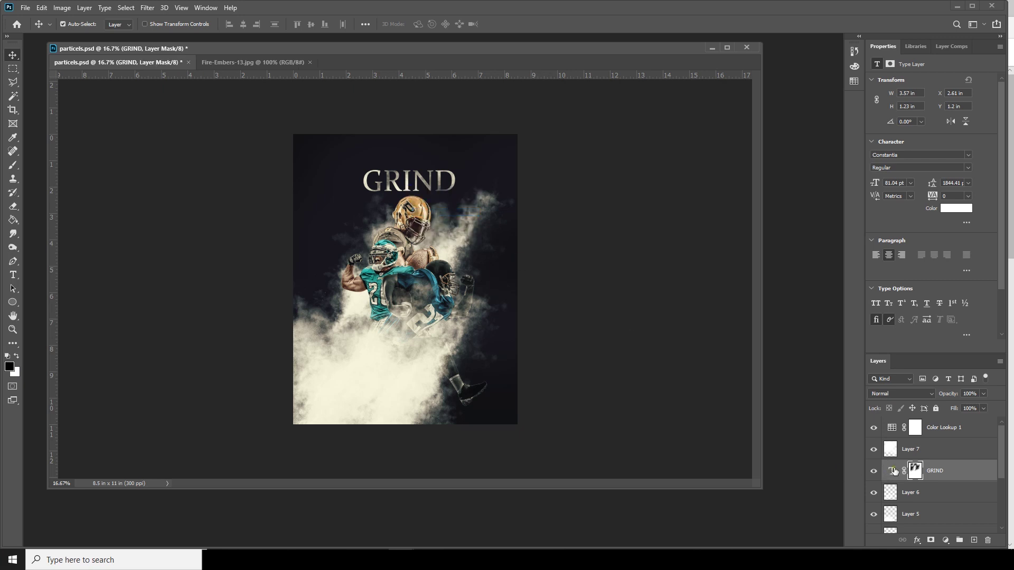
left_click_drag(892, 472, 974, 539)
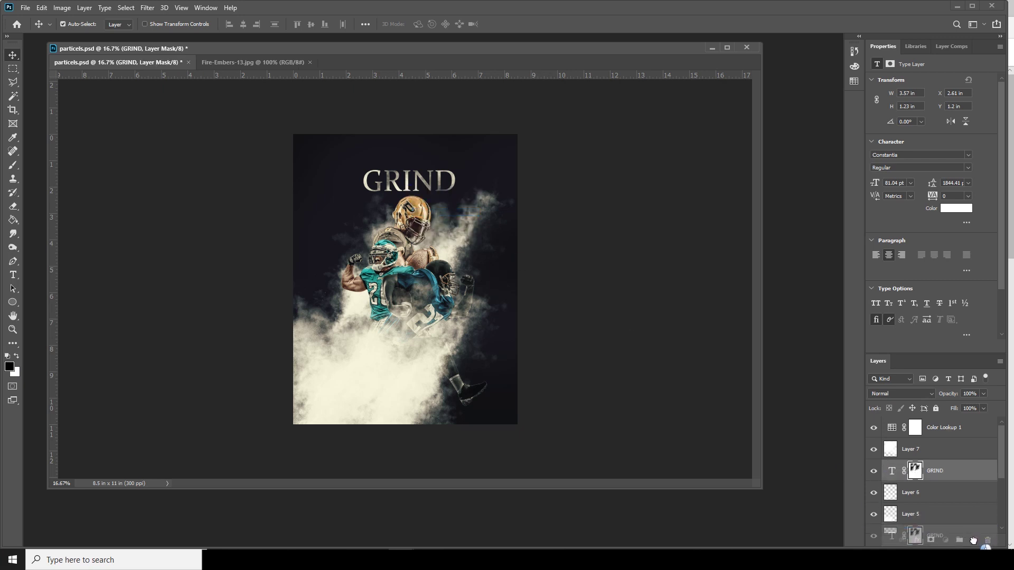
left_click_drag(973, 540, 974, 540)
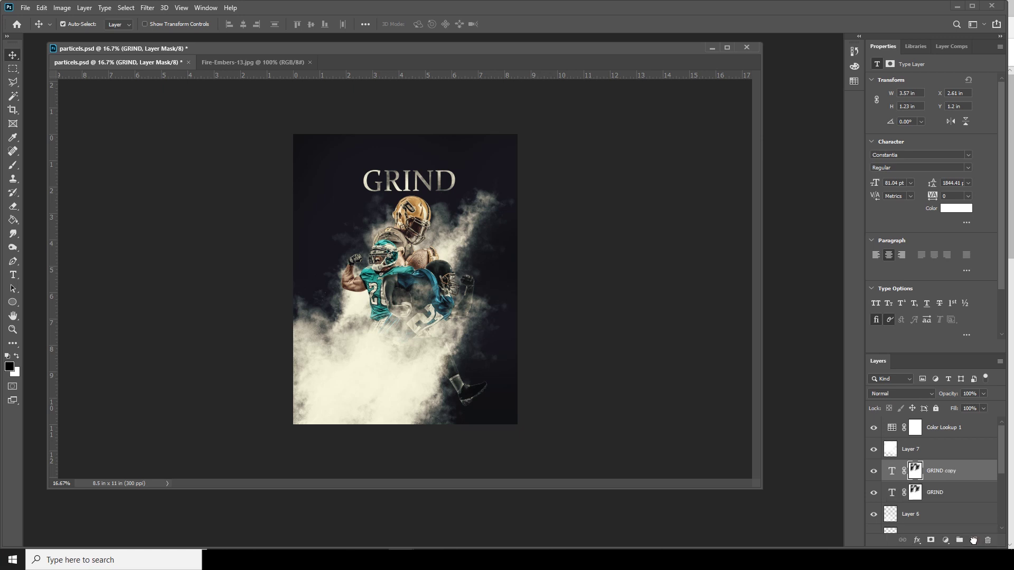
- Replace the duplicated title's text with "photohop tutorial"
double_click(891, 471)
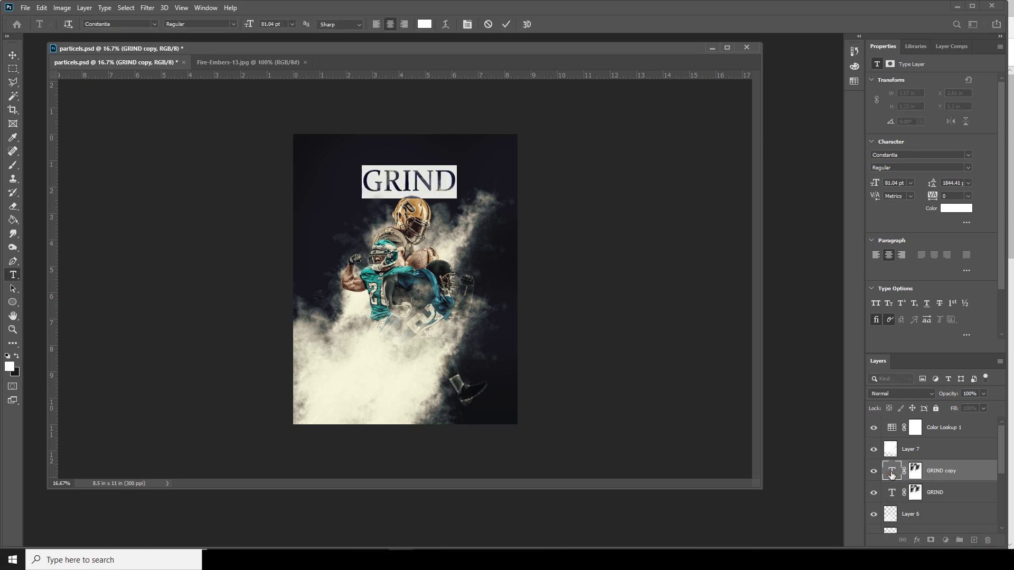
type("pho")
type("o")
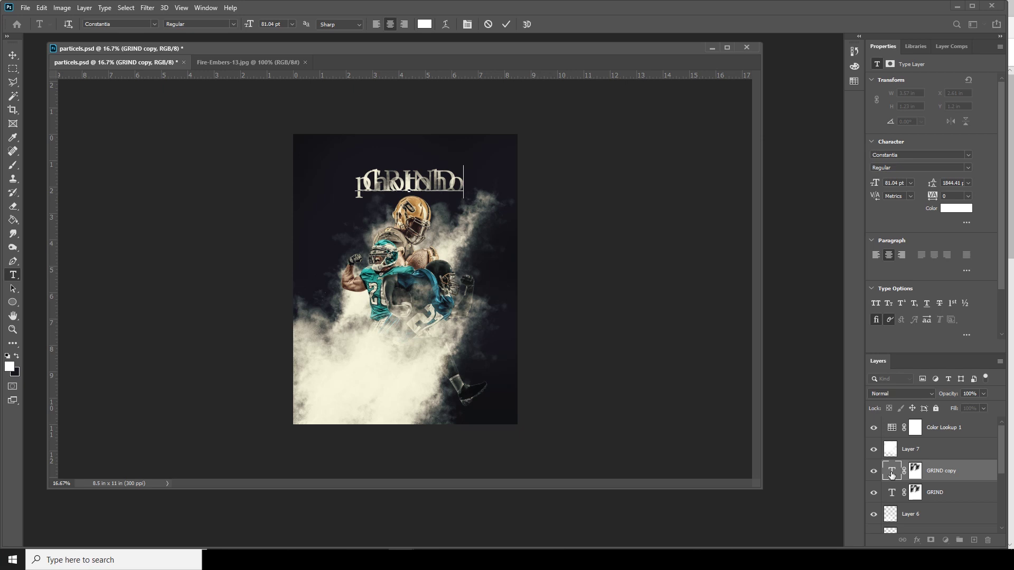
type("p tutorial")
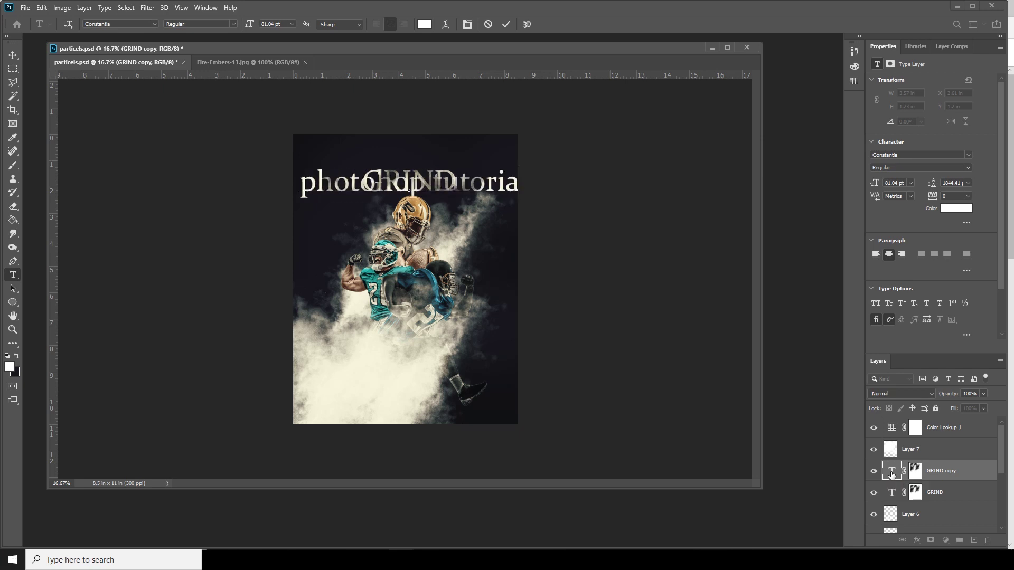
left_click(14, 57)
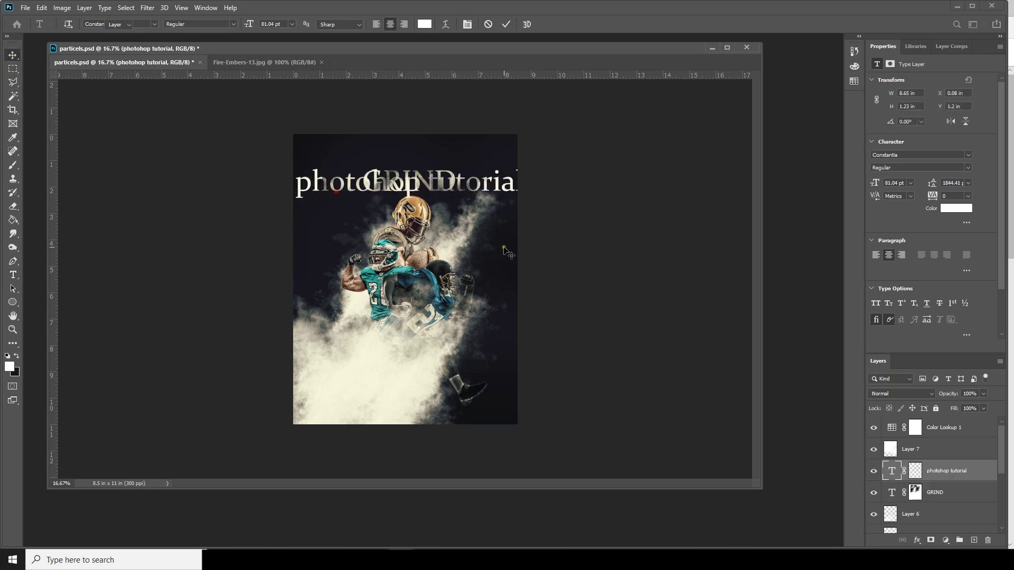
- Scale the "photohop tutorial" text down to about 33.56% around its center, about 2.9 in wide
key("ctrl+t")
left_click_drag(526, 199, 460, 198)
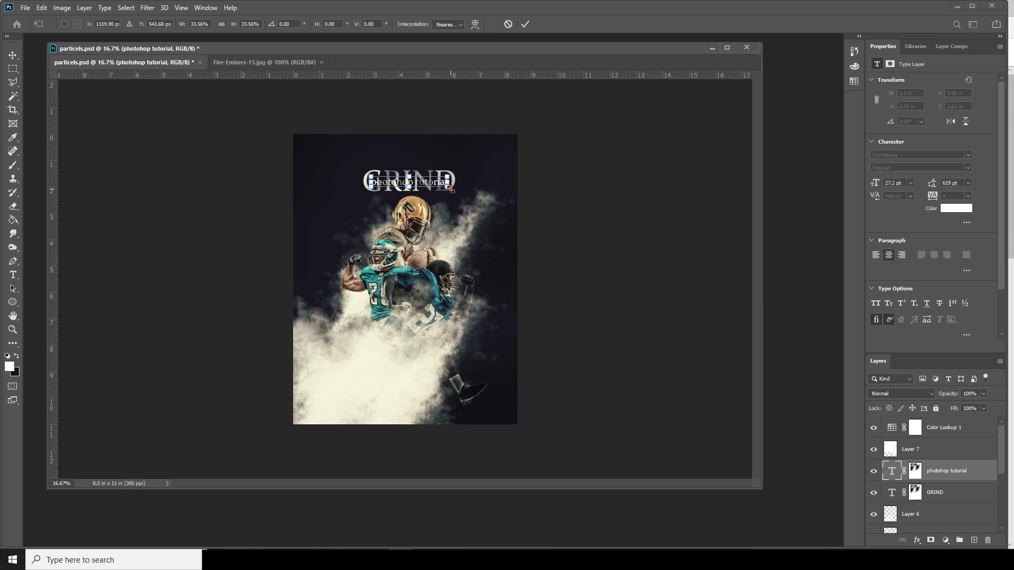
key("Return")
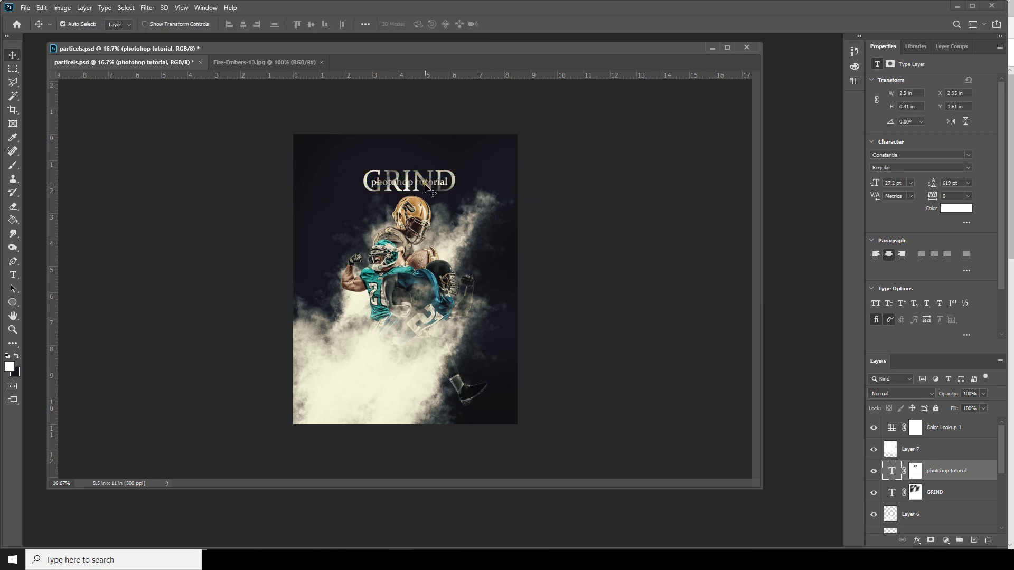
- Nudge the GRIND title straight up above the "photohop tutorial" subtitle, to a Y position of about 0.7 in
right_click(458, 182)
left_click(478, 194)
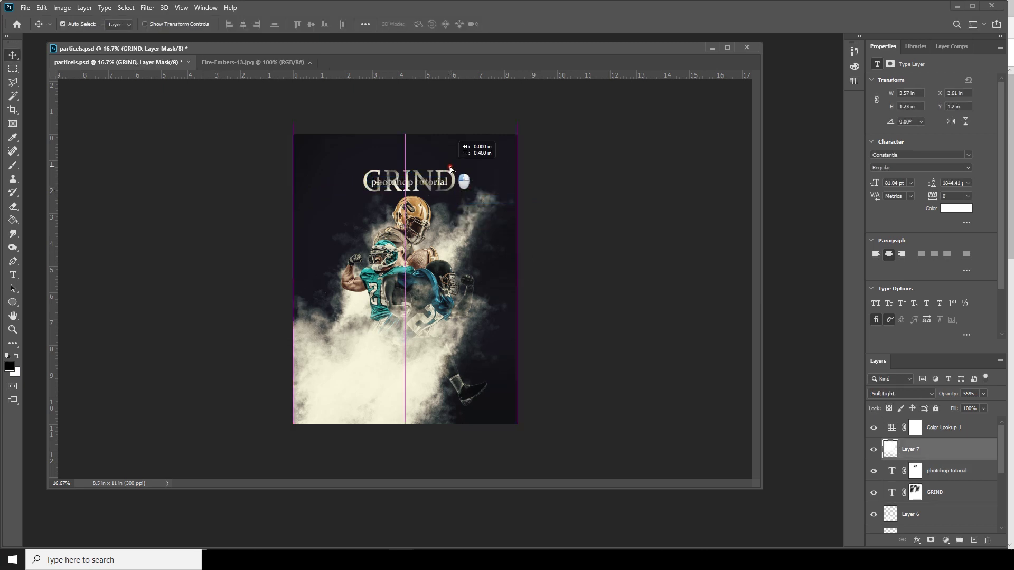
left_click_drag(451, 170, 442, 186)
right_click(443, 179)
left_click(470, 203)
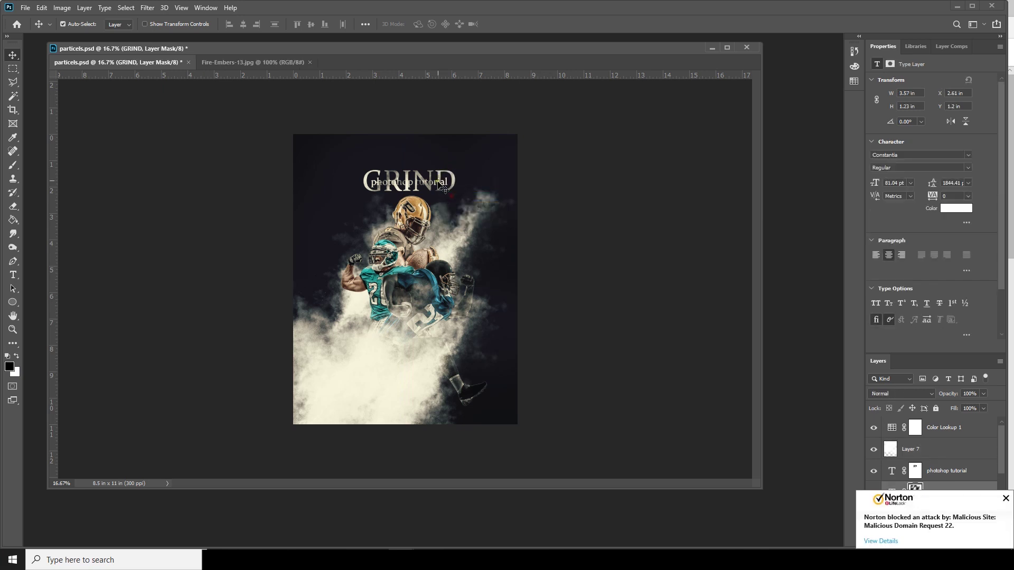
key("shift+Up")
key("shift+Up")
key("shift+Up")
key("shift+Up")
key("shift+Up")
key("shift+Up")
key("shift+Up")
key("shift+Up")
key("shift+Up")
key("shift+Up")
key("shift+Up")
key("shift+Up")
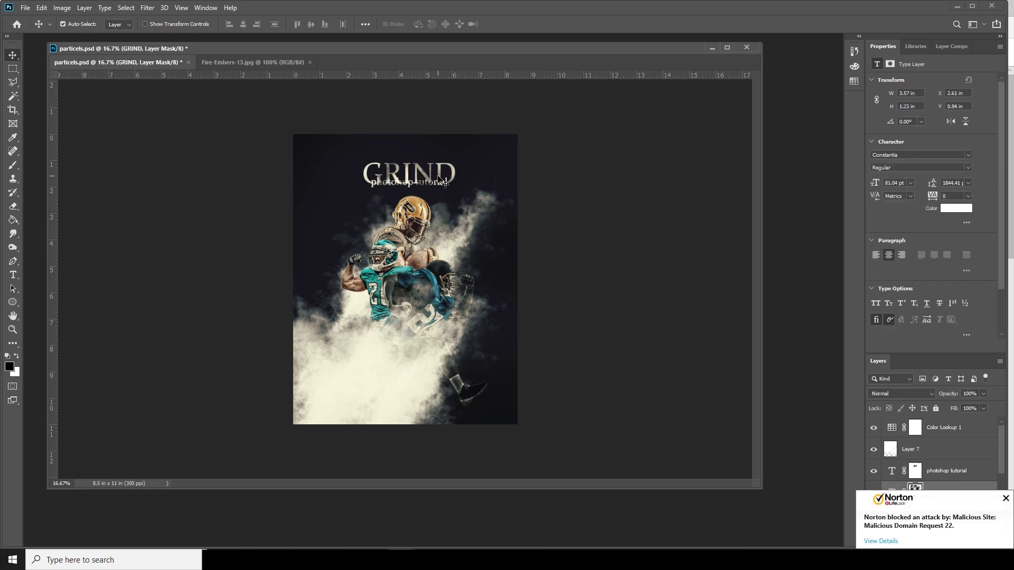
key("shift+Up")
key("shift+Up")
key("shift+Up")
- Fine-tune the title spacing, placing GRIND at about Y 0.76 in and the subtitle at about Y 1.77 in
right_click(435, 186)
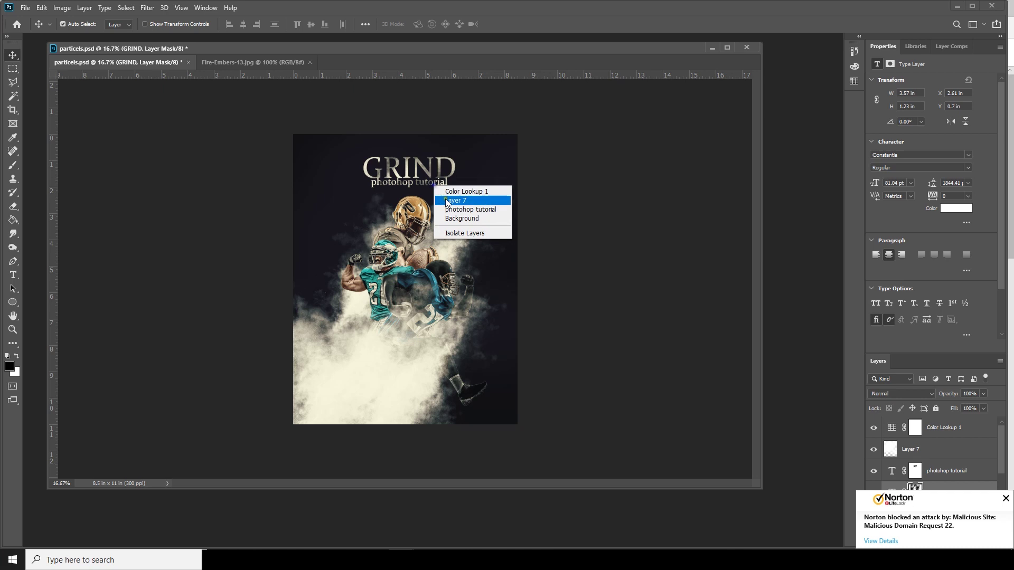
left_click(450, 210)
key("shift+Down")
key("shift+Down")
key("shift+Down")
key("shift+Down")
right_click(439, 176)
left_click(451, 198)
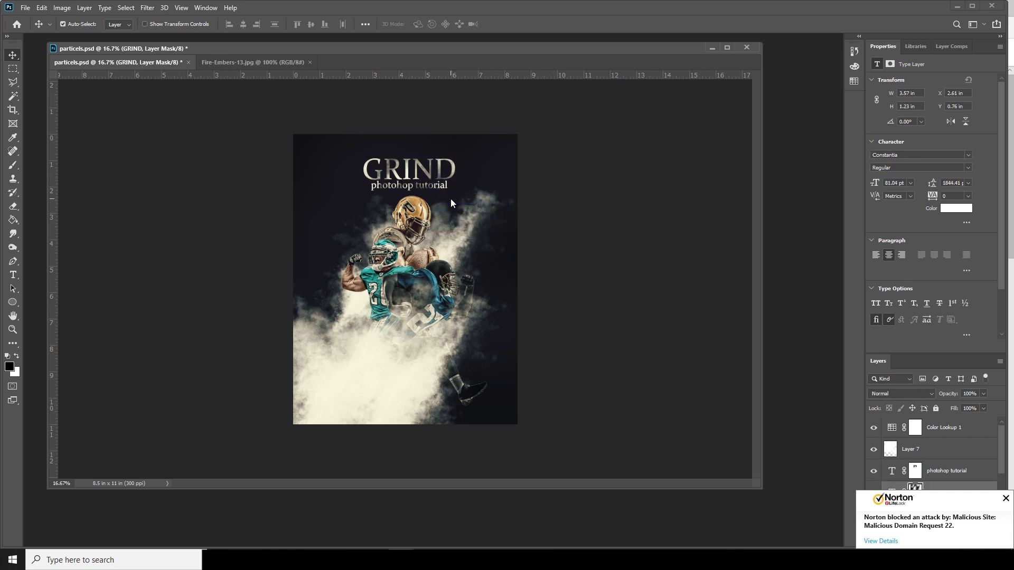
right_click(440, 189)
left_click(455, 211)
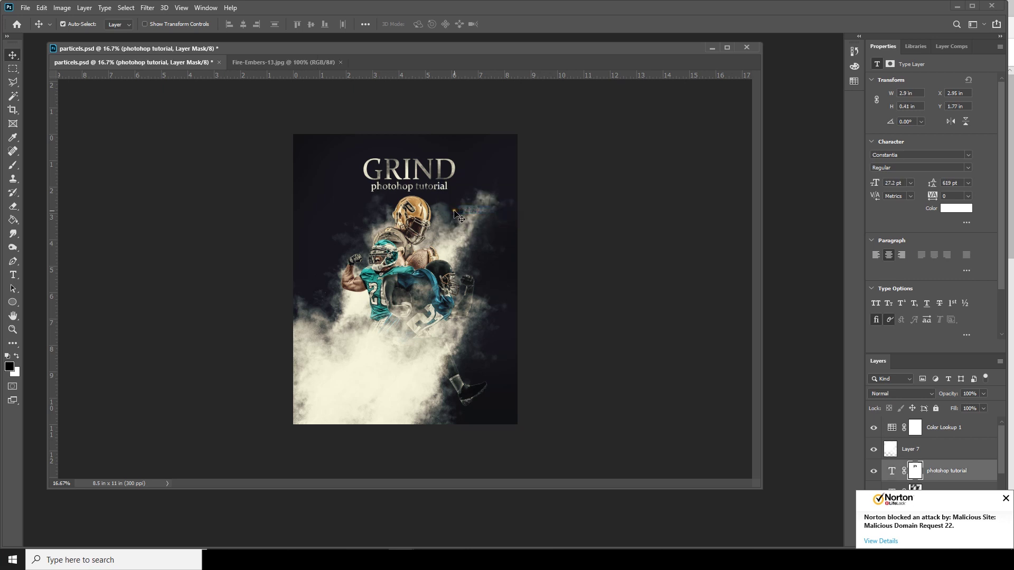
left_click(594, 293)
- Draw a white 600 px circle over the boot near the poster's lower-right corner and scale it to about 70% around its center
left_click_drag(13, 302, 64, 323)
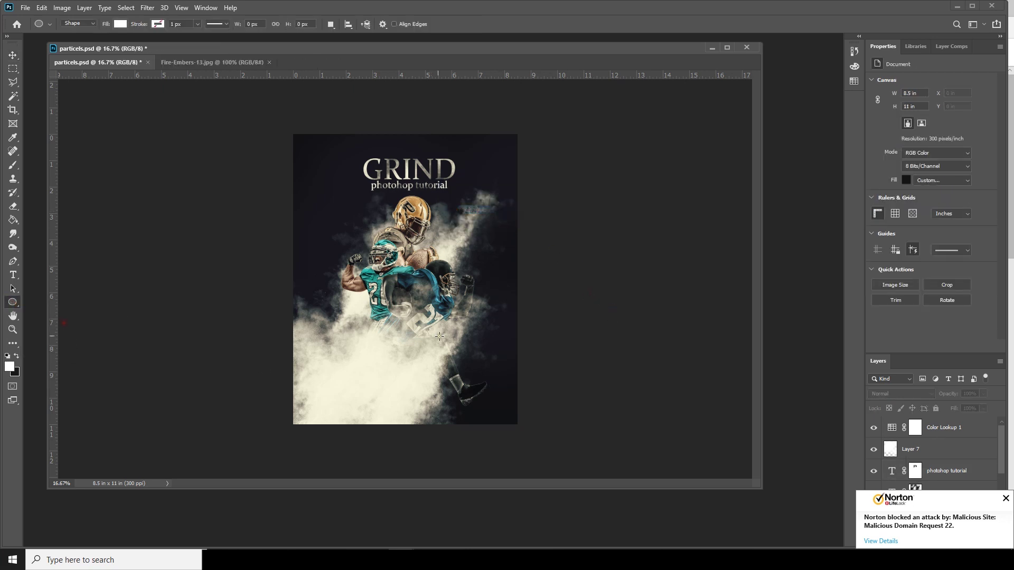
mouse_move(450, 346)
left_mouse_down()
mouse_move(521, 373)
mouse_move(512, 403)
mouse_move(503, 398)
left_mouse_up()
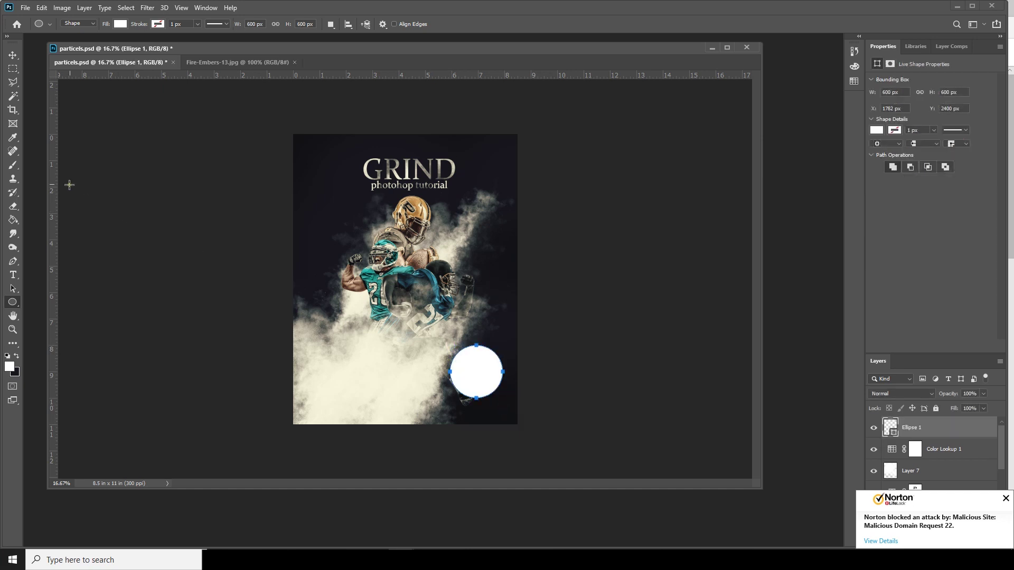
left_click(19, 59)
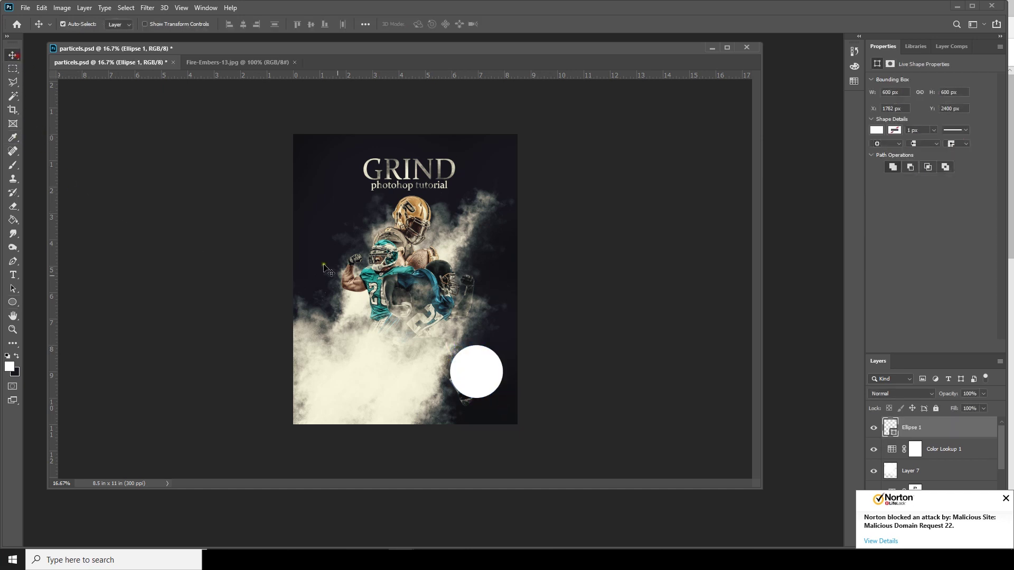
key("ctrl+t")
left_click_drag(502, 398, 488, 384)
key("Return")
- Add the text "18" in a dark color at 84.96 pt, centered inside the white circle
key("t")
left_click(318, 258)
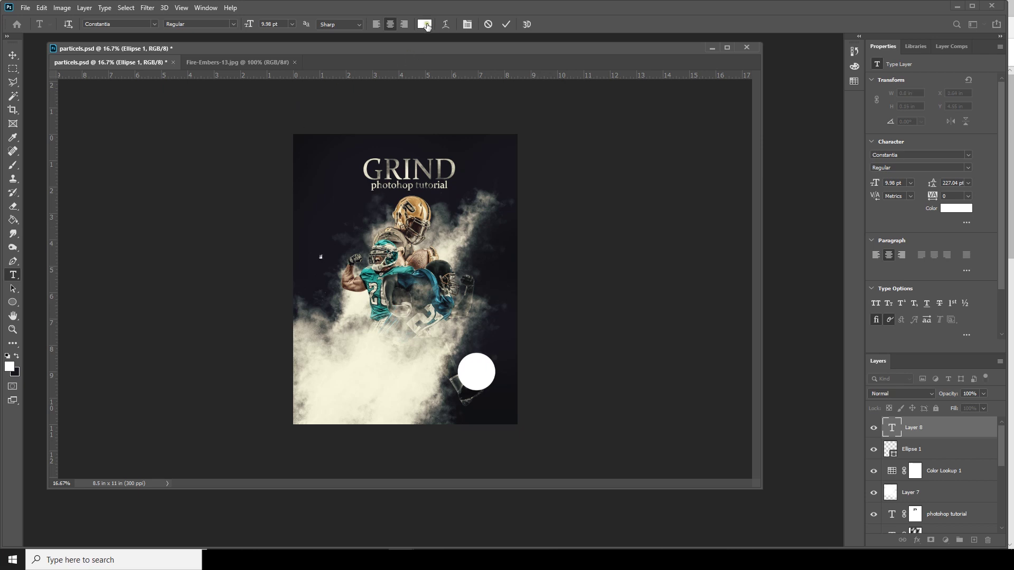
left_click(424, 24)
type("000000")
key("Return")
type("18")
key("ctrl+Return")
key("v")
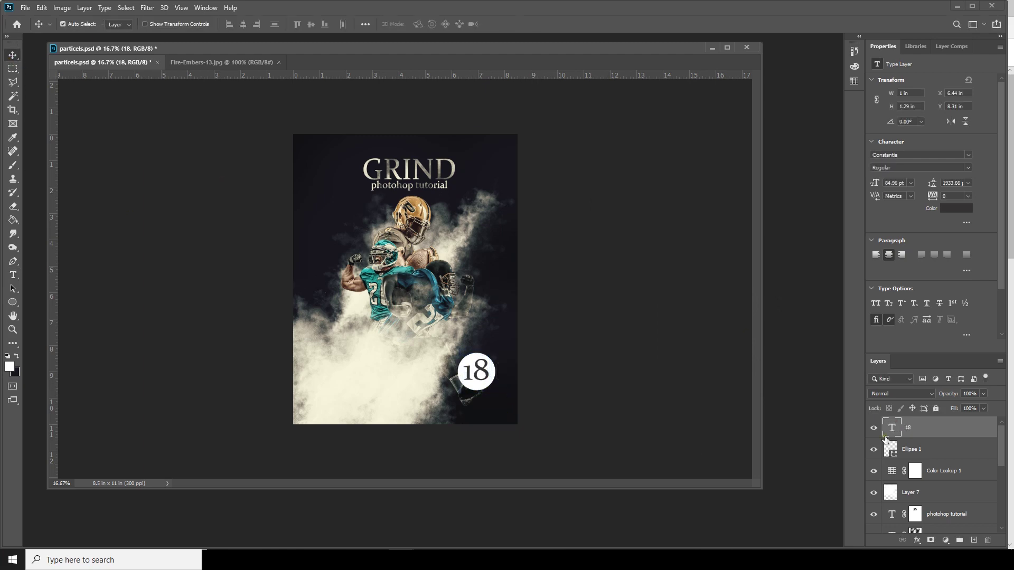
- Add the text "MAY" in the dark color below the 18 and scale it down to about 28.87 pt inside the circle
key("t")
left_click(477, 381)
type("MAY")
key("ctrl+Return")
key("ctrl+t")
left_click_drag(518, 391, 484, 387)
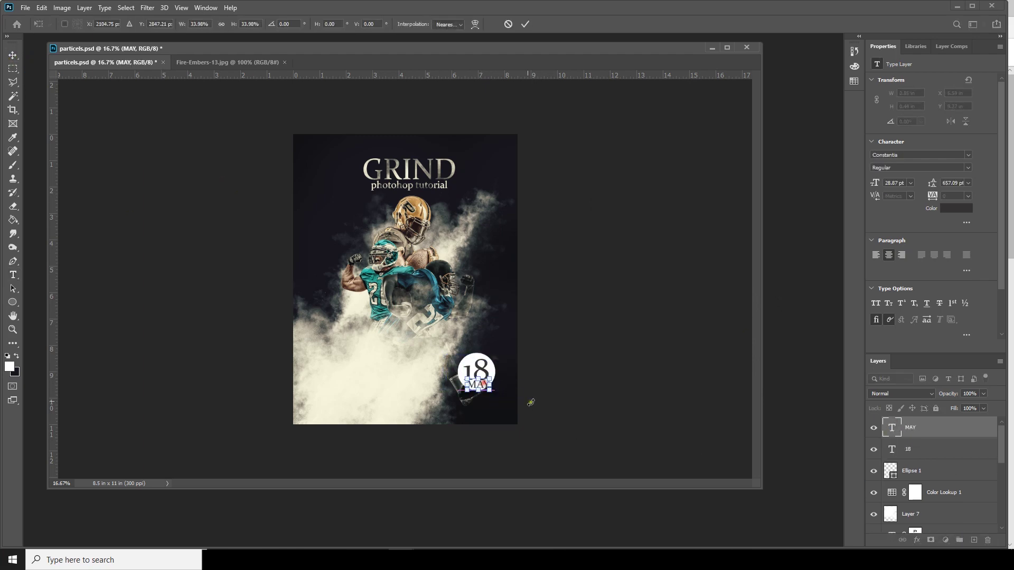
key("Return")
- Resize the white circle behind the 18 and MAY text to about 447 px wide
key("ctrl+plus")
left_click_drag(586, 385, 586, 420)
right_click(563, 402)
left_click(579, 418)
key("ctrl+t")
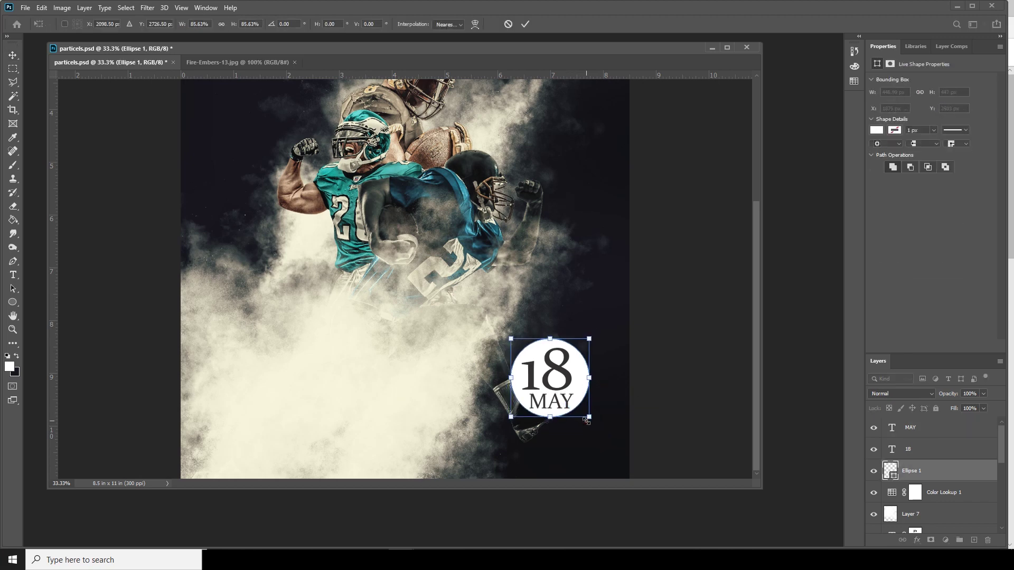
key("Return")
- Scale the circle, 18 and MAY layers down together around their center until the circle is about 223 px wide
key("ctrl+minus")
key("ctrl+minus")
key("ctrl+minus")
left_click(894, 474)
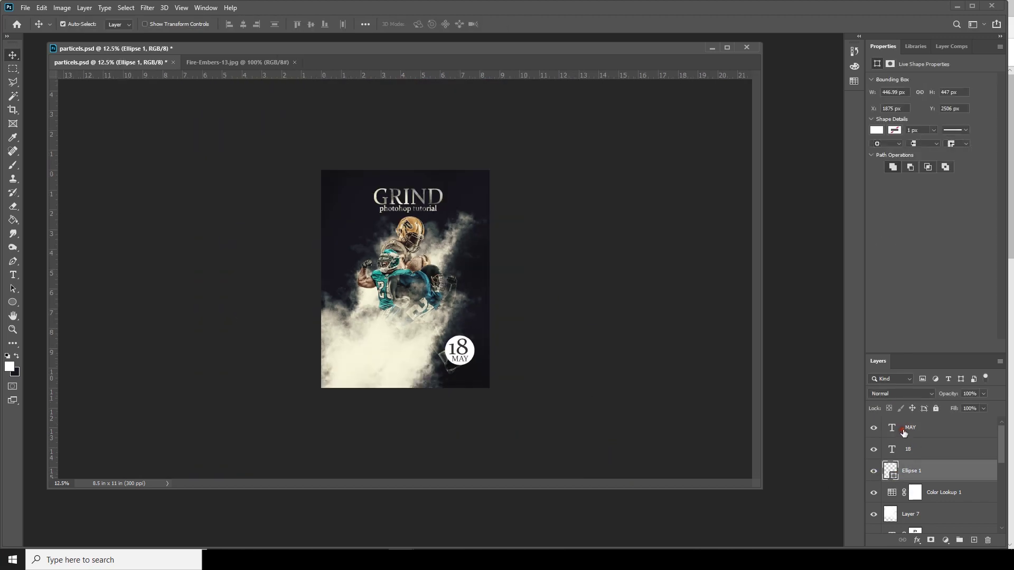
left_click(905, 428, "shift")
key("ctrl+t")
left_click_drag(475, 365, 466, 362)
key("Return")
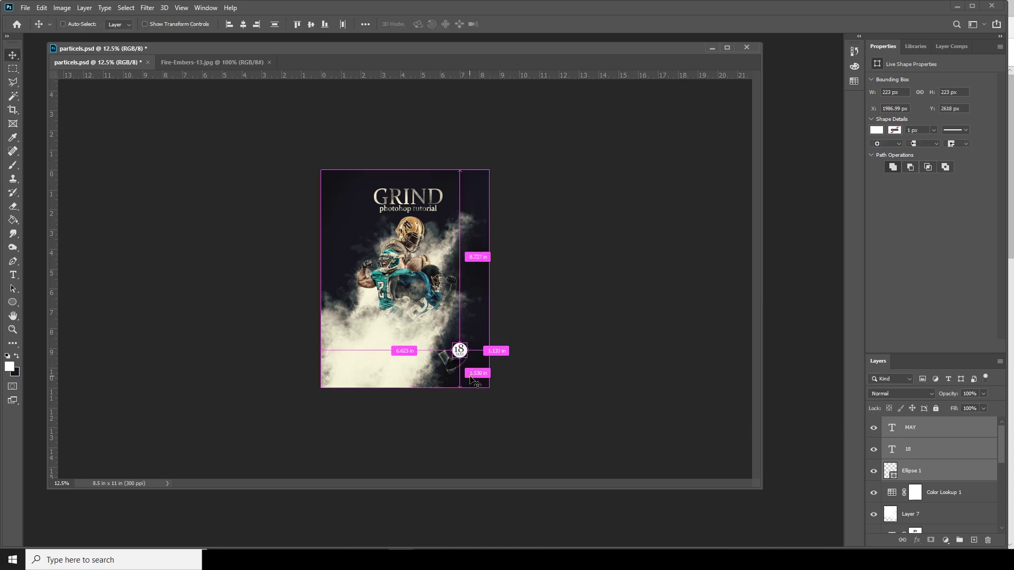
key("ctrl+t")
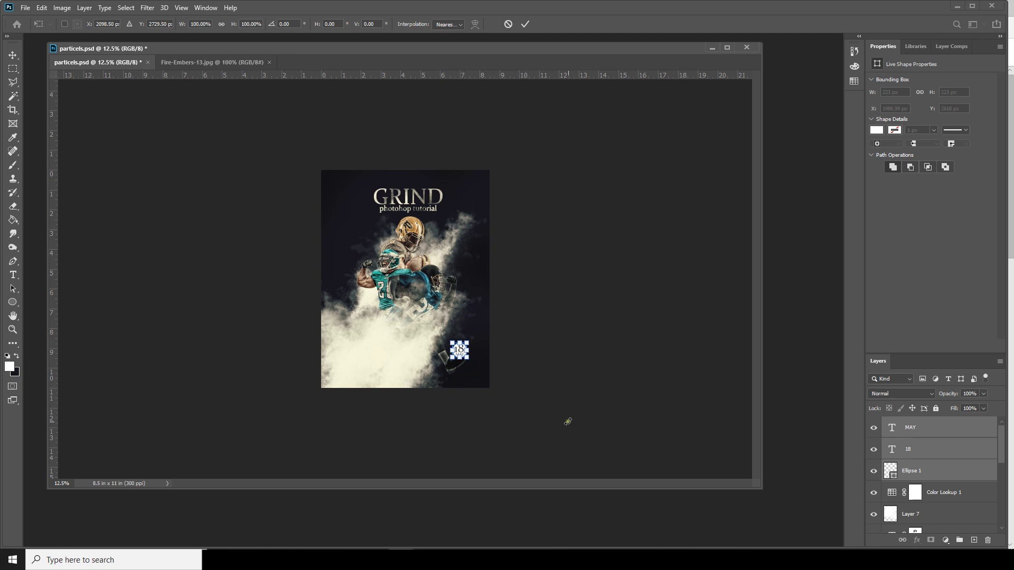
key("Return")
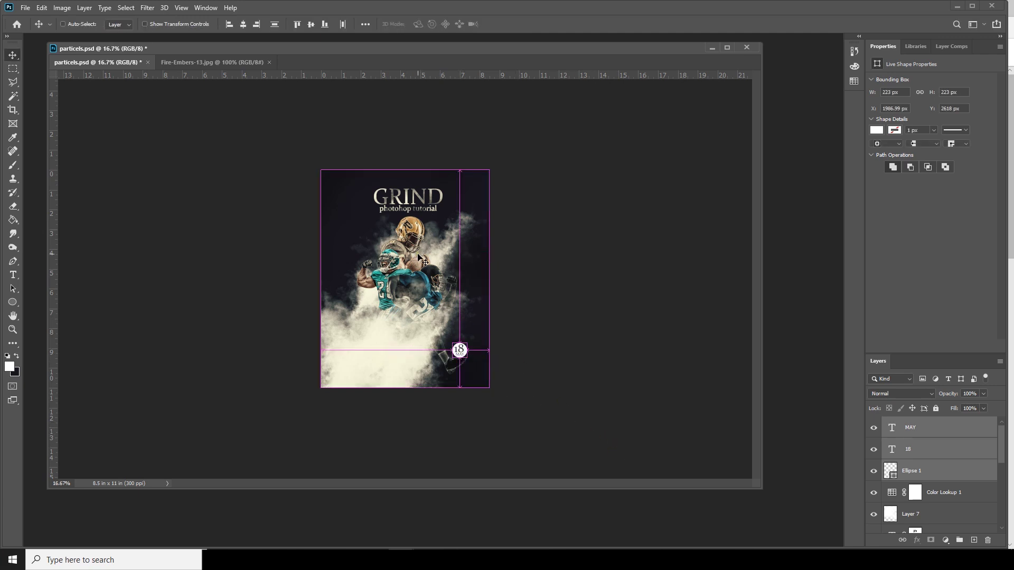
- Crop all sides of the poster tighter around the artwork, to about 6.183 by 10.12 in
key("ctrl+plus")
left_click(13, 109)
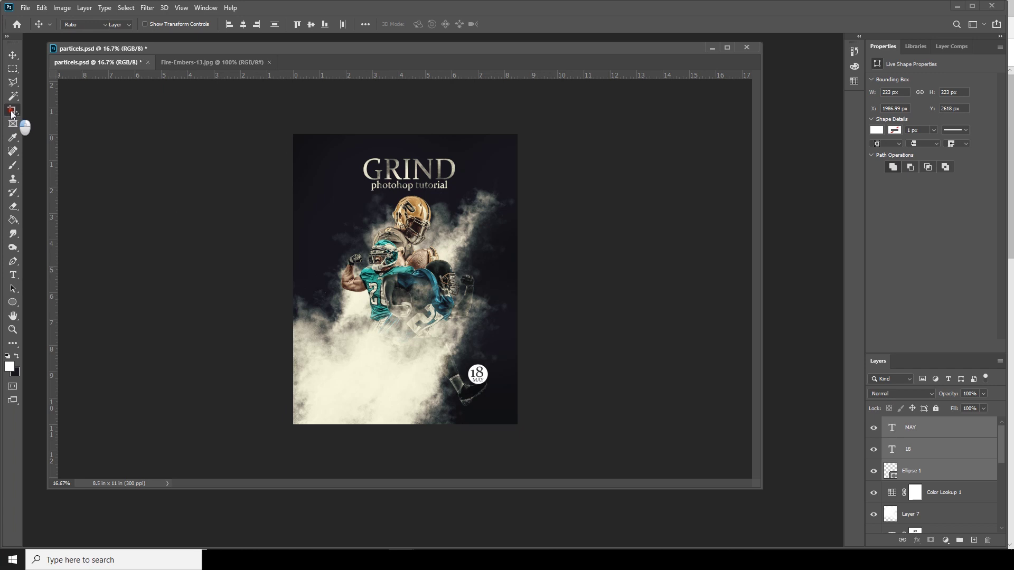
left_click_drag(293, 281, 312, 285)
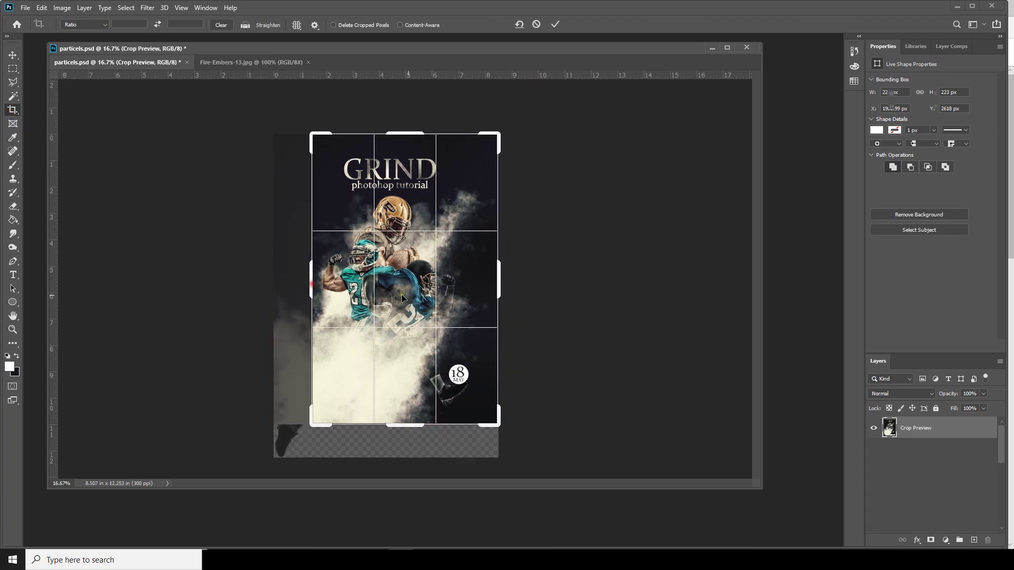
left_click_drag(498, 281, 487, 284)
left_click_drag(409, 427, 409, 422)
left_click_drag(401, 148, 408, 159)
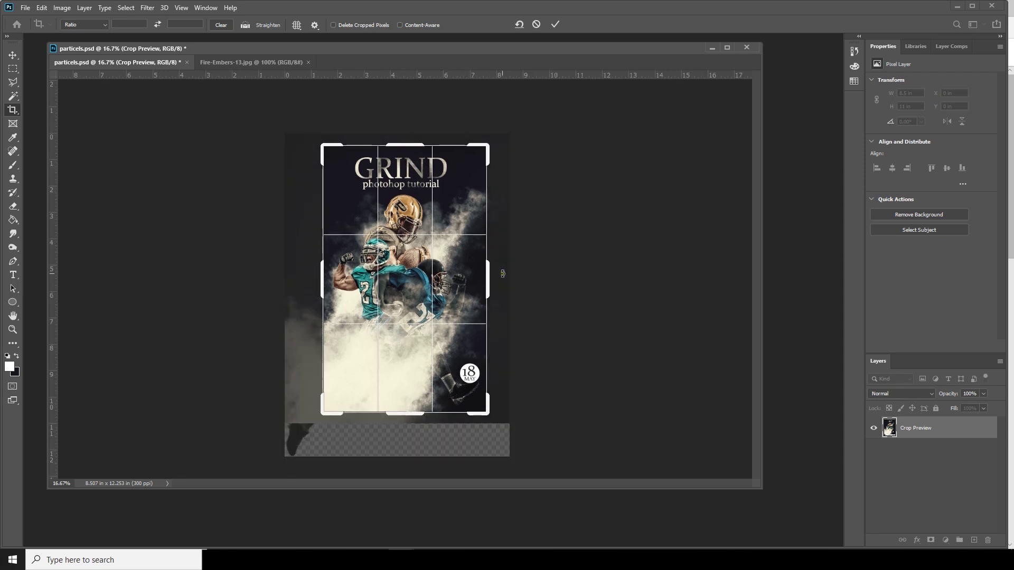
key("Return")
key("v")
- Move the circle, 18 and MAY layers together slightly upward, placing the circle at about X 1540 px and Y 2407 px
key("ctrl+plus")
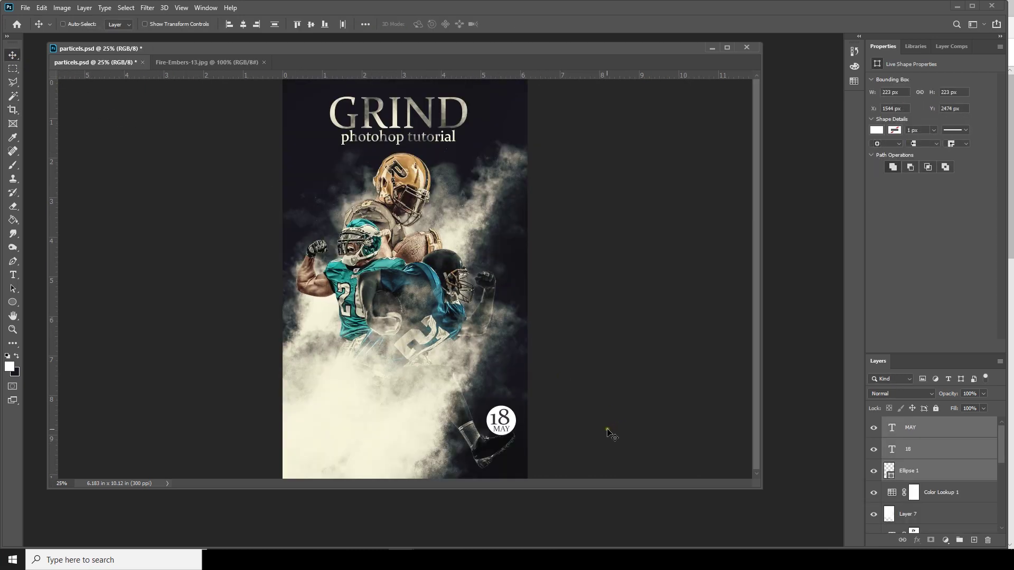
right_click(513, 417)
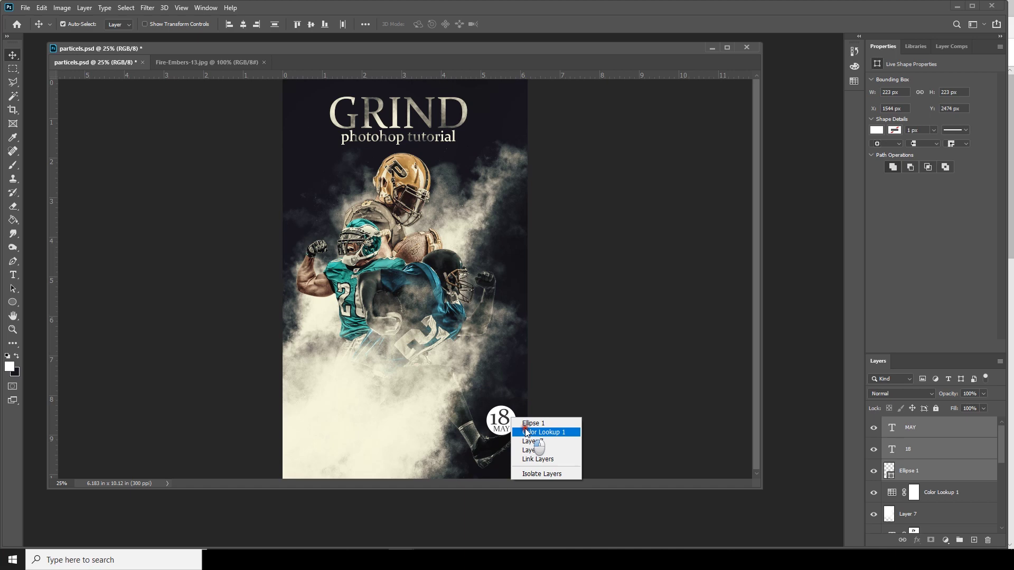
left_click(533, 423)
right_click(506, 421)
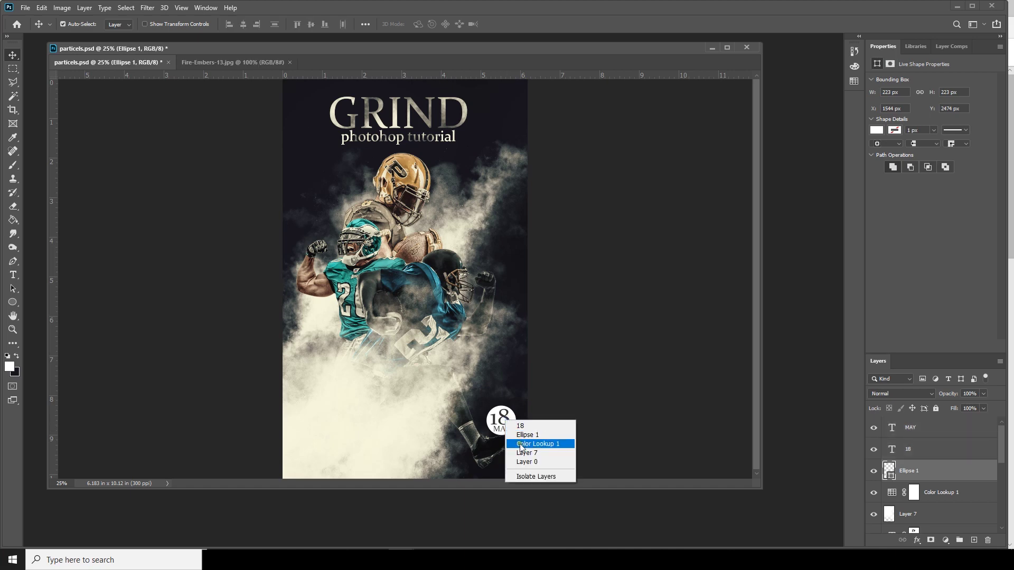
left_click(521, 427, "shift")
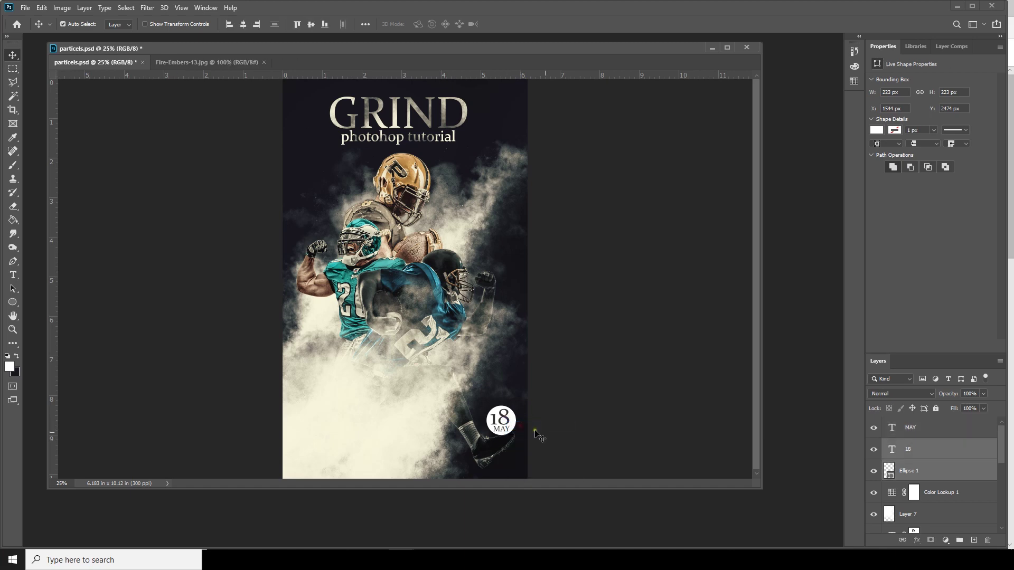
left_click(907, 428, "shift")
key("ctrl+t")
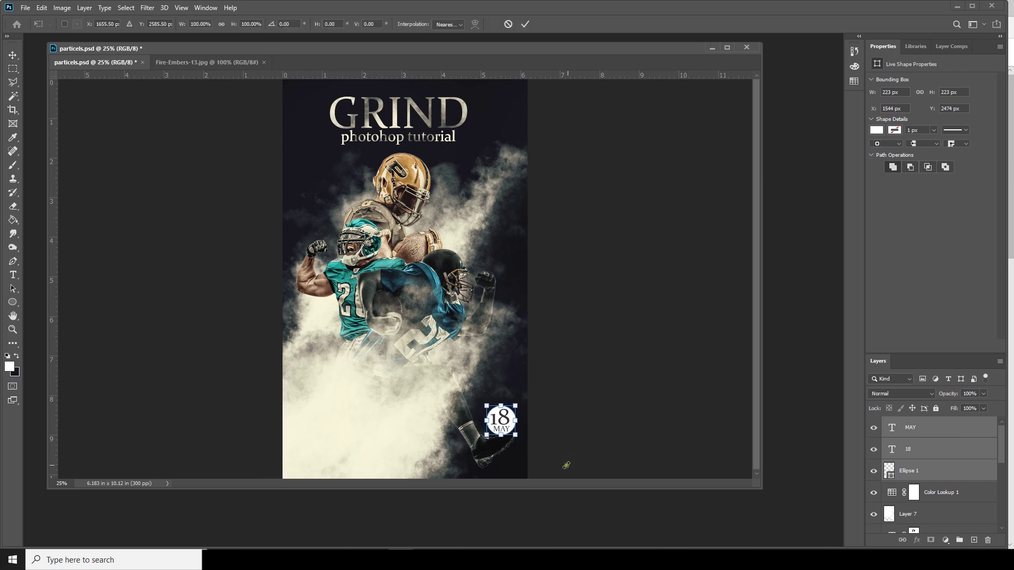
left_click_drag(511, 427, 512, 417)
key("Return")
key("ctrl+minus")
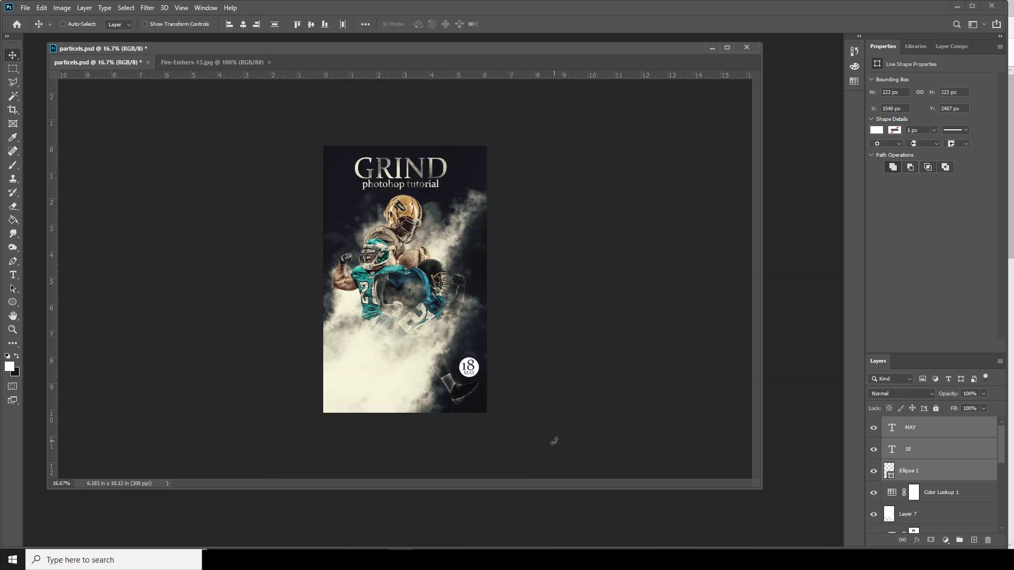
- Copy the Fire-Embers-13.jpg image into the poster and place its layer between Layer 3 and Layer 2
key("ctrl+Tab")
left_click_drag(341, 259, 417, 311)
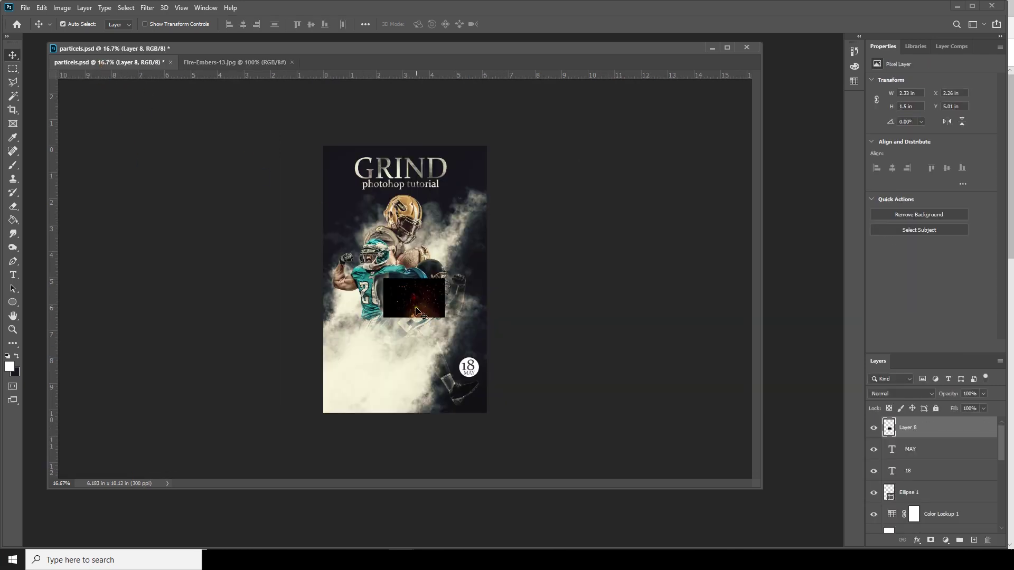
left_click_drag(934, 437, 953, 431)
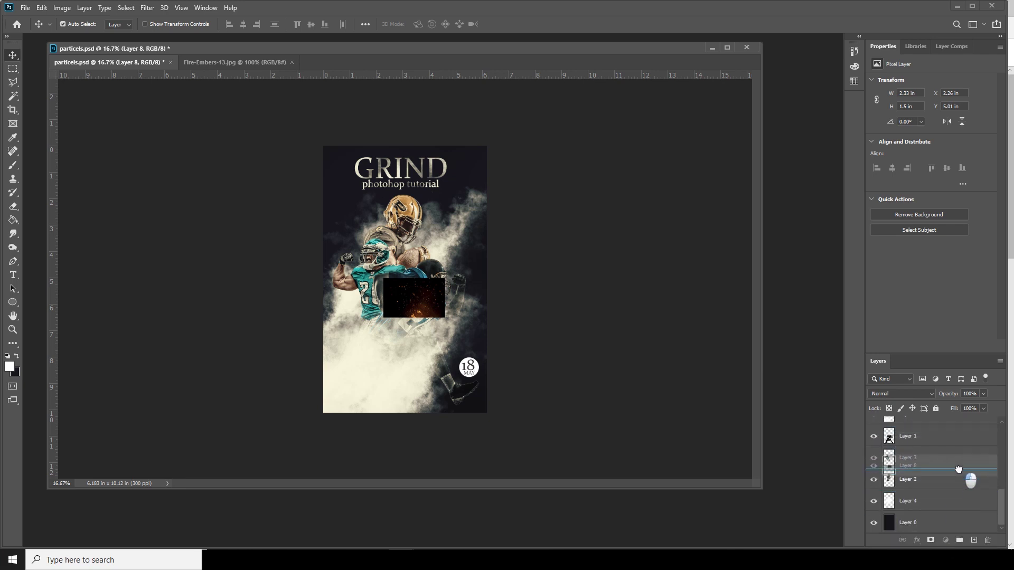
left_click_drag(961, 467, 956, 450)
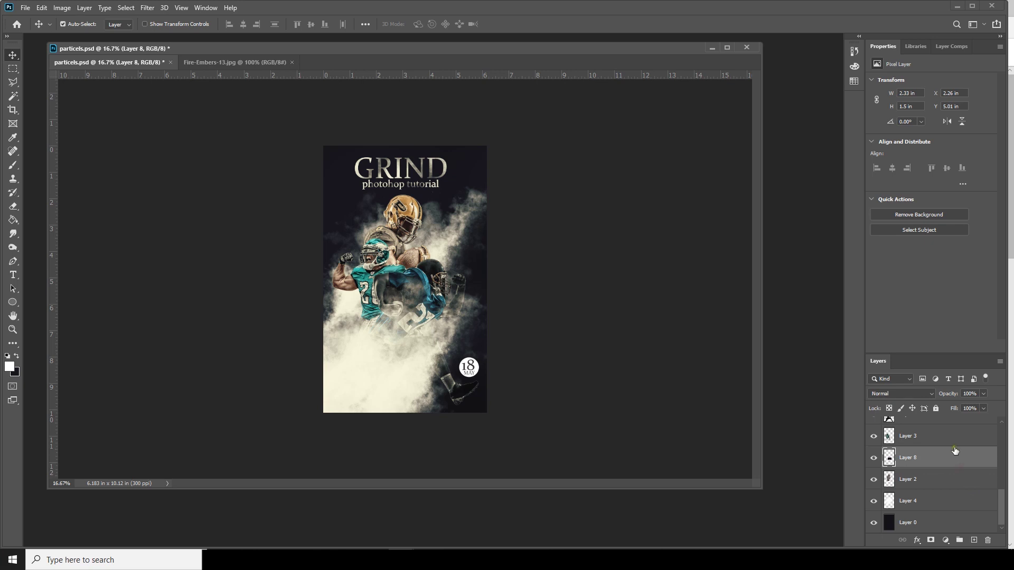
- Set the embers layer to Screen blending and enlarge it to about 9.84 by 6.33 in across the poster's upper part
left_click(892, 395)
left_click(898, 379)
left_click(41, 8)
left_click(79, 238)
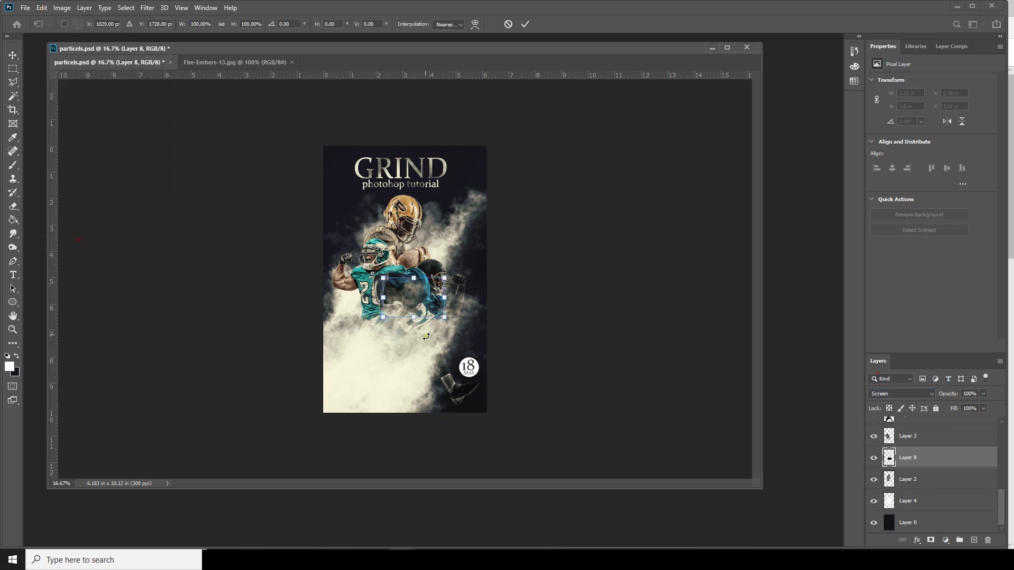
left_click_drag(450, 312, 431, 265)
left_click_drag(492, 309, 512, 324)
left_click_drag(465, 286, 462, 261)
key("Return")
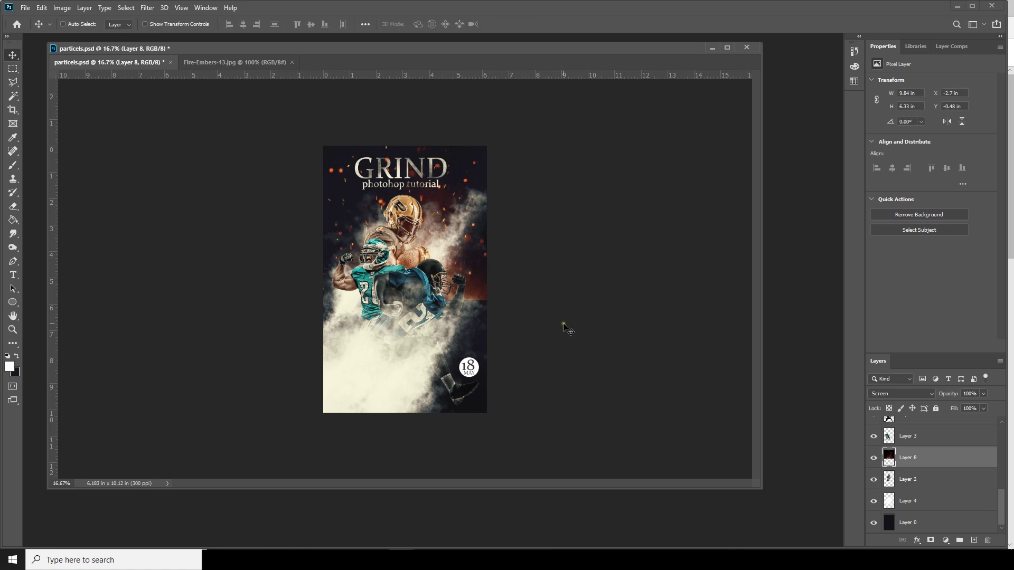
- Add a layer mask to the embers layer and paint it black with a 1400 px brush to fade the lower edge
left_click(932, 541)
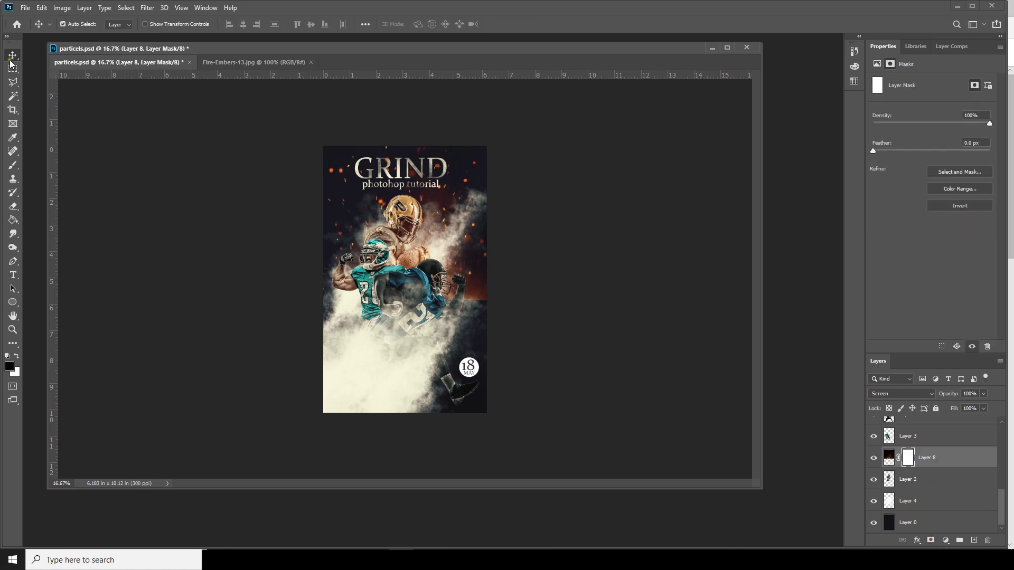
key("b")
mouse_move(515, 293)
left_mouse_down()
mouse_move(425, 344)
mouse_move(444, 325)
mouse_move(340, 338)
left_mouse_up()
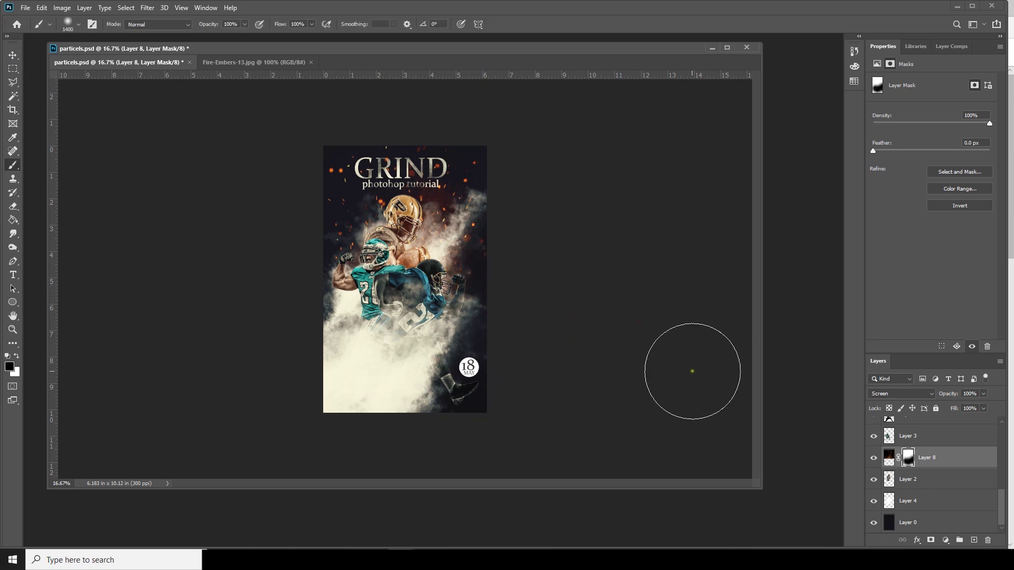
- Apply the Camera Raw filter to the embers image with Saturation -100, Exposure +1.15 and Clarity about +52
key("ctrl+plus")
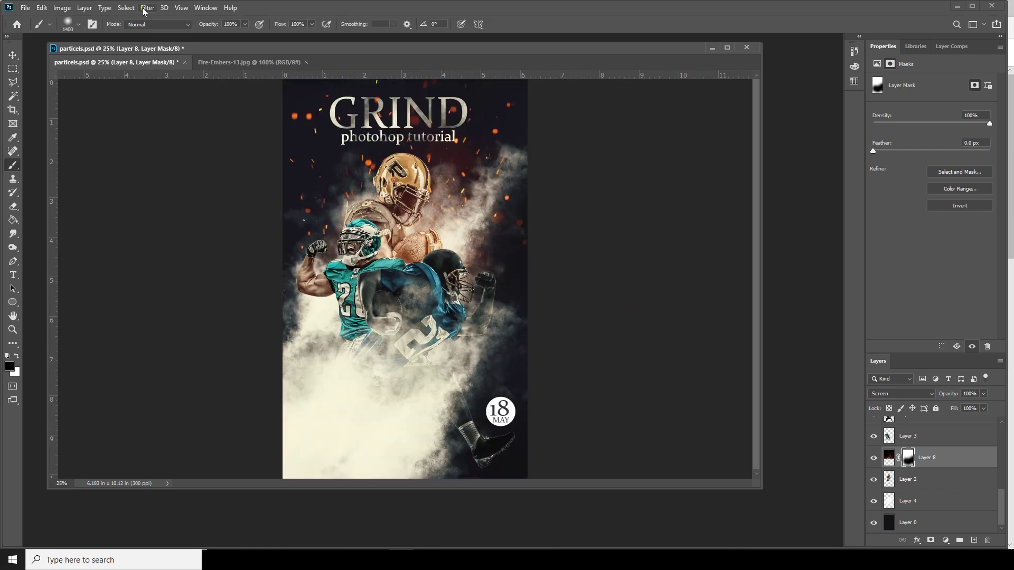
left_click(889, 459)
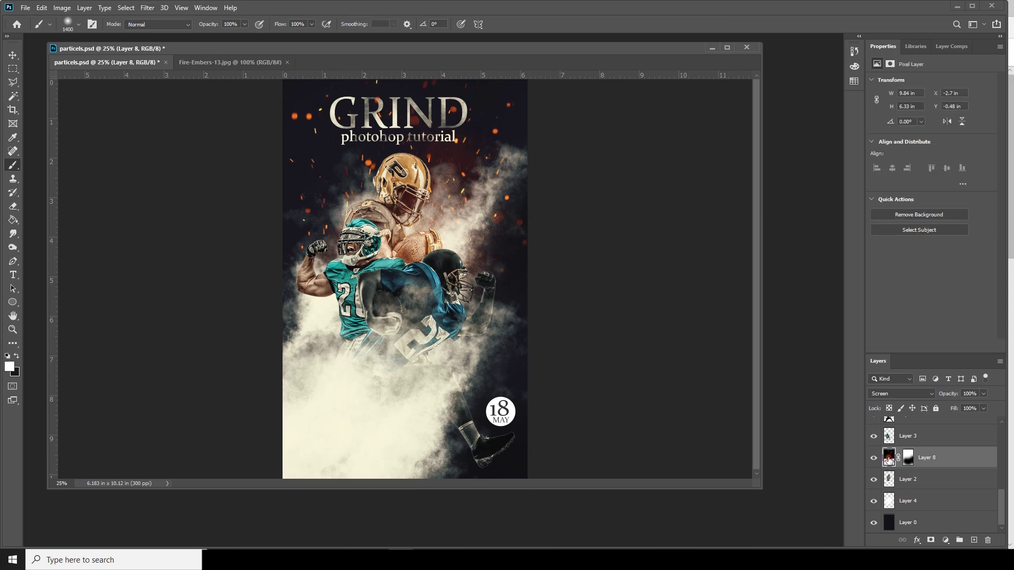
left_click(154, 9)
left_click(175, 71)
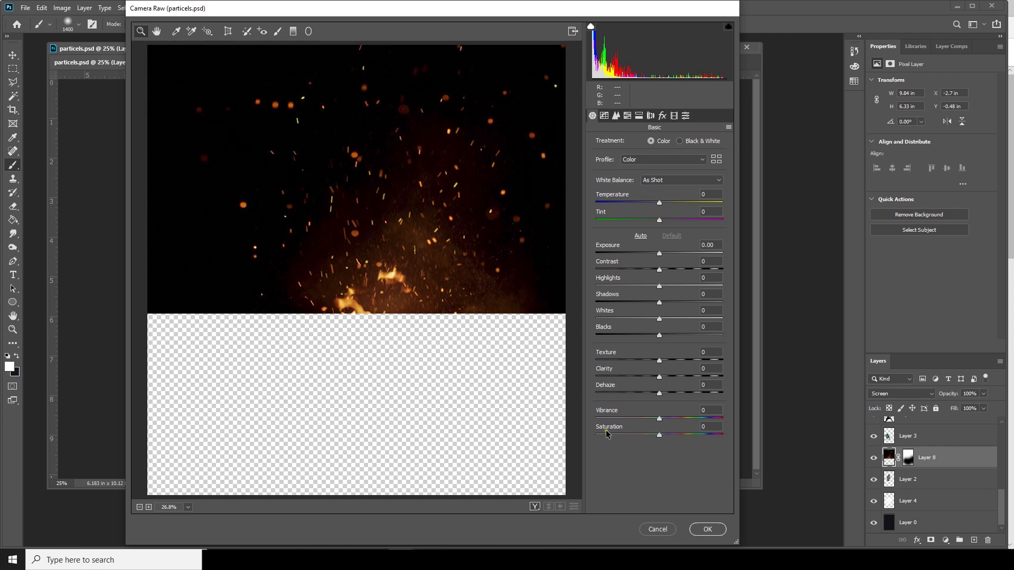
left_click_drag(606, 432, 578, 434)
left_click_drag(662, 257, 681, 266)
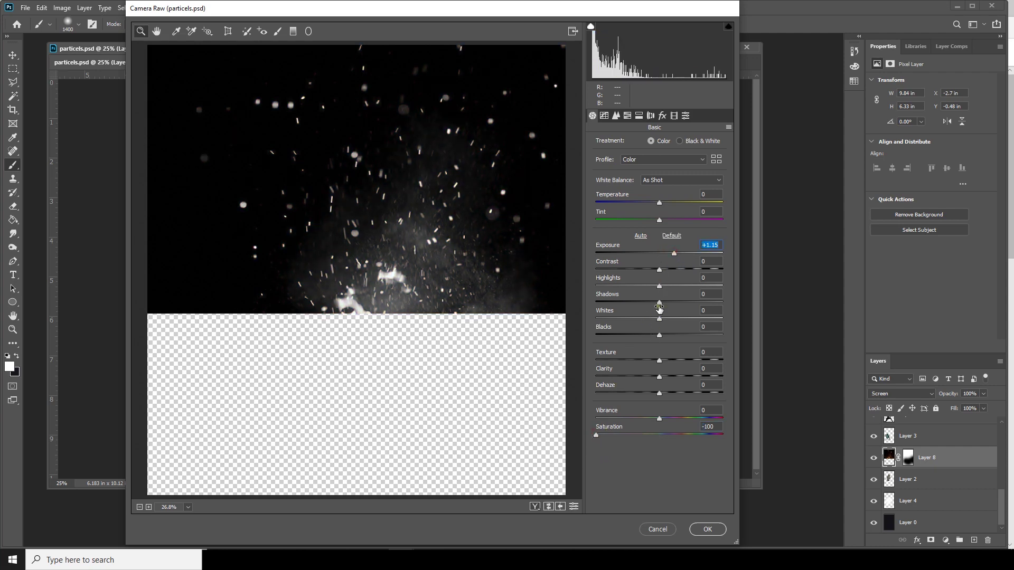
left_click_drag(662, 377, 694, 382)
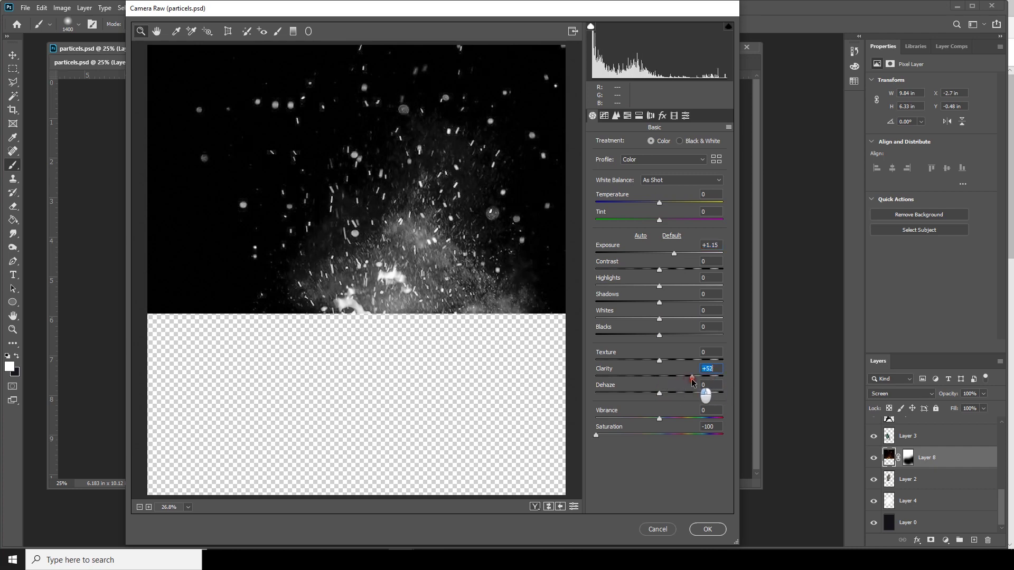
left_click(708, 530)
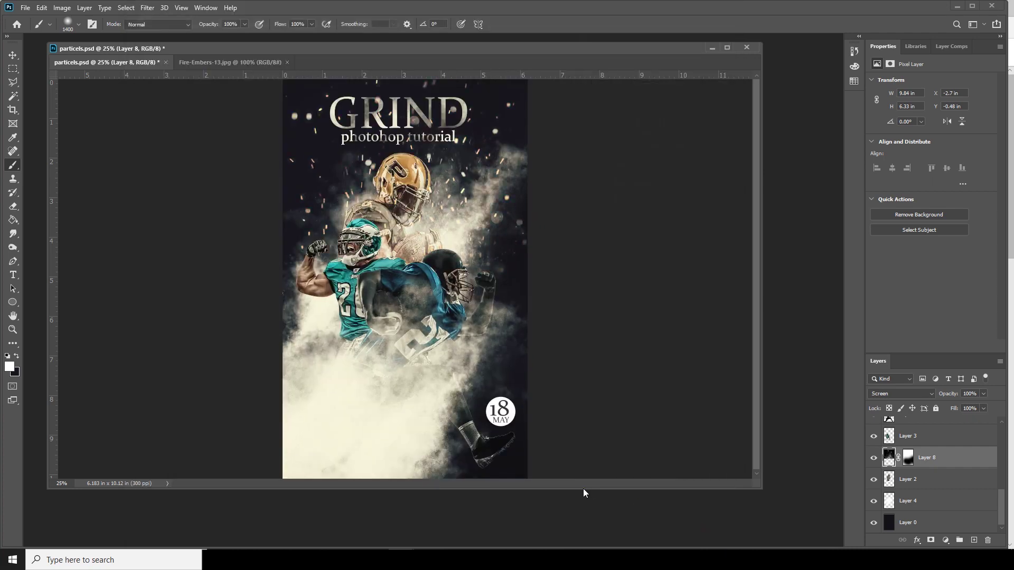
key("ctrl+minus")
key("ctrl+minus")
key("ctrl+0")
key("ctrl+minus")
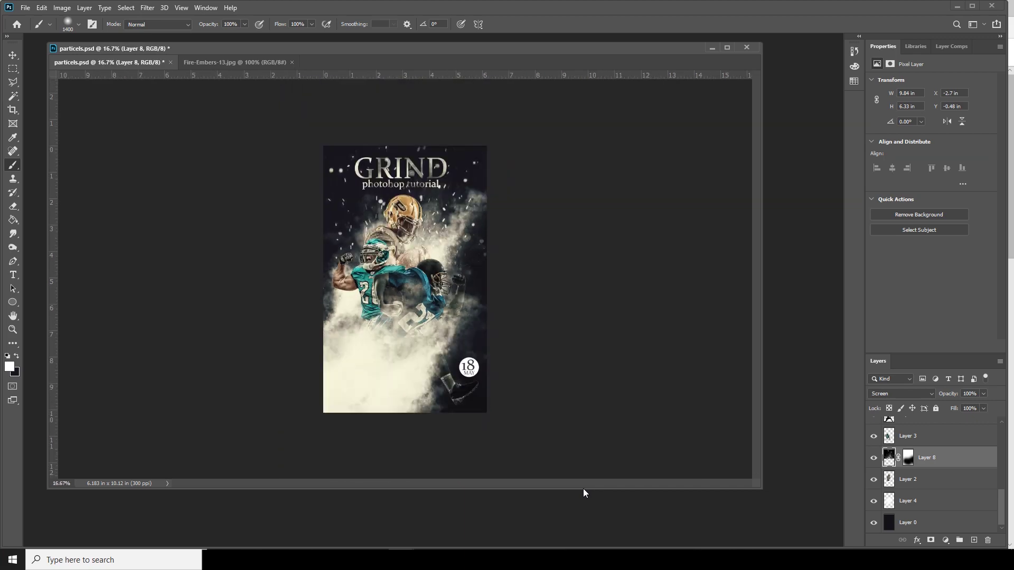
key("ctrl+plus")
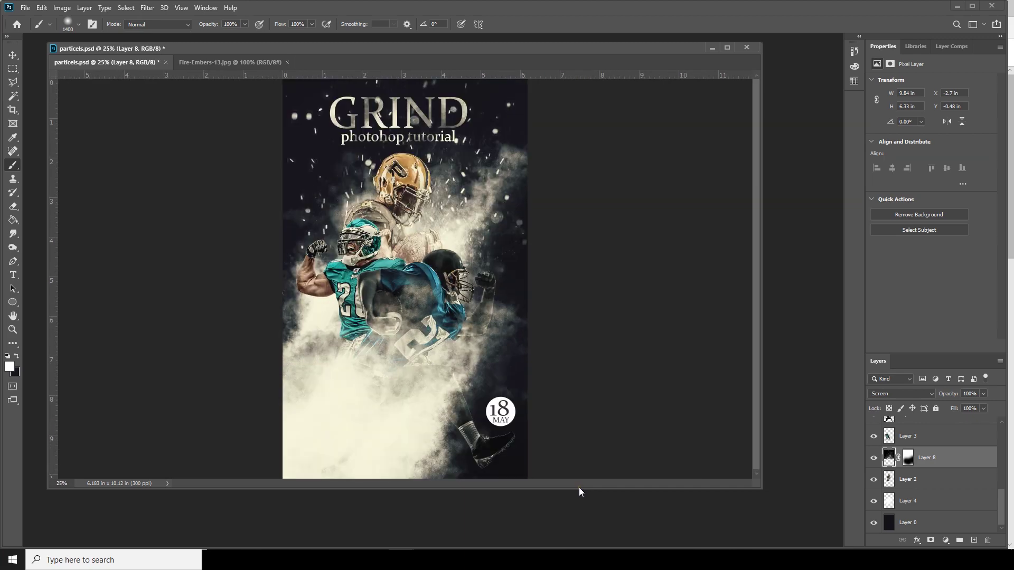